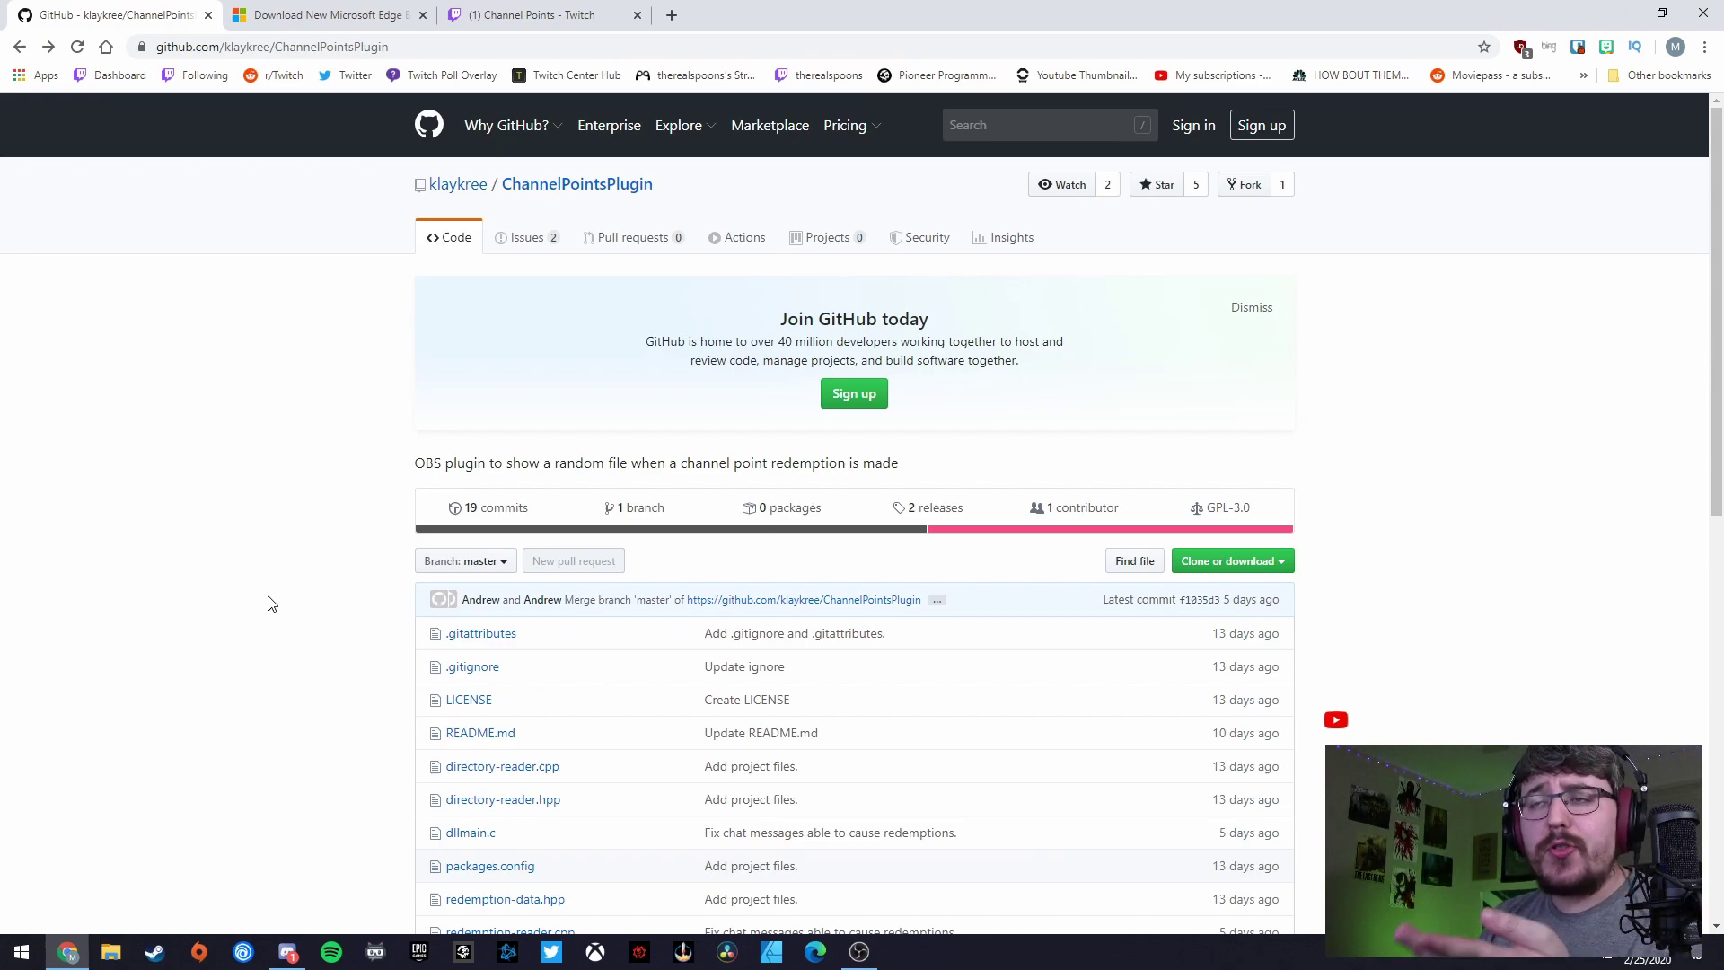
Step: Scroll to the README Instructions and download the latest VC++ Redistributable from its link
scroll(297, 636, "down", 5)
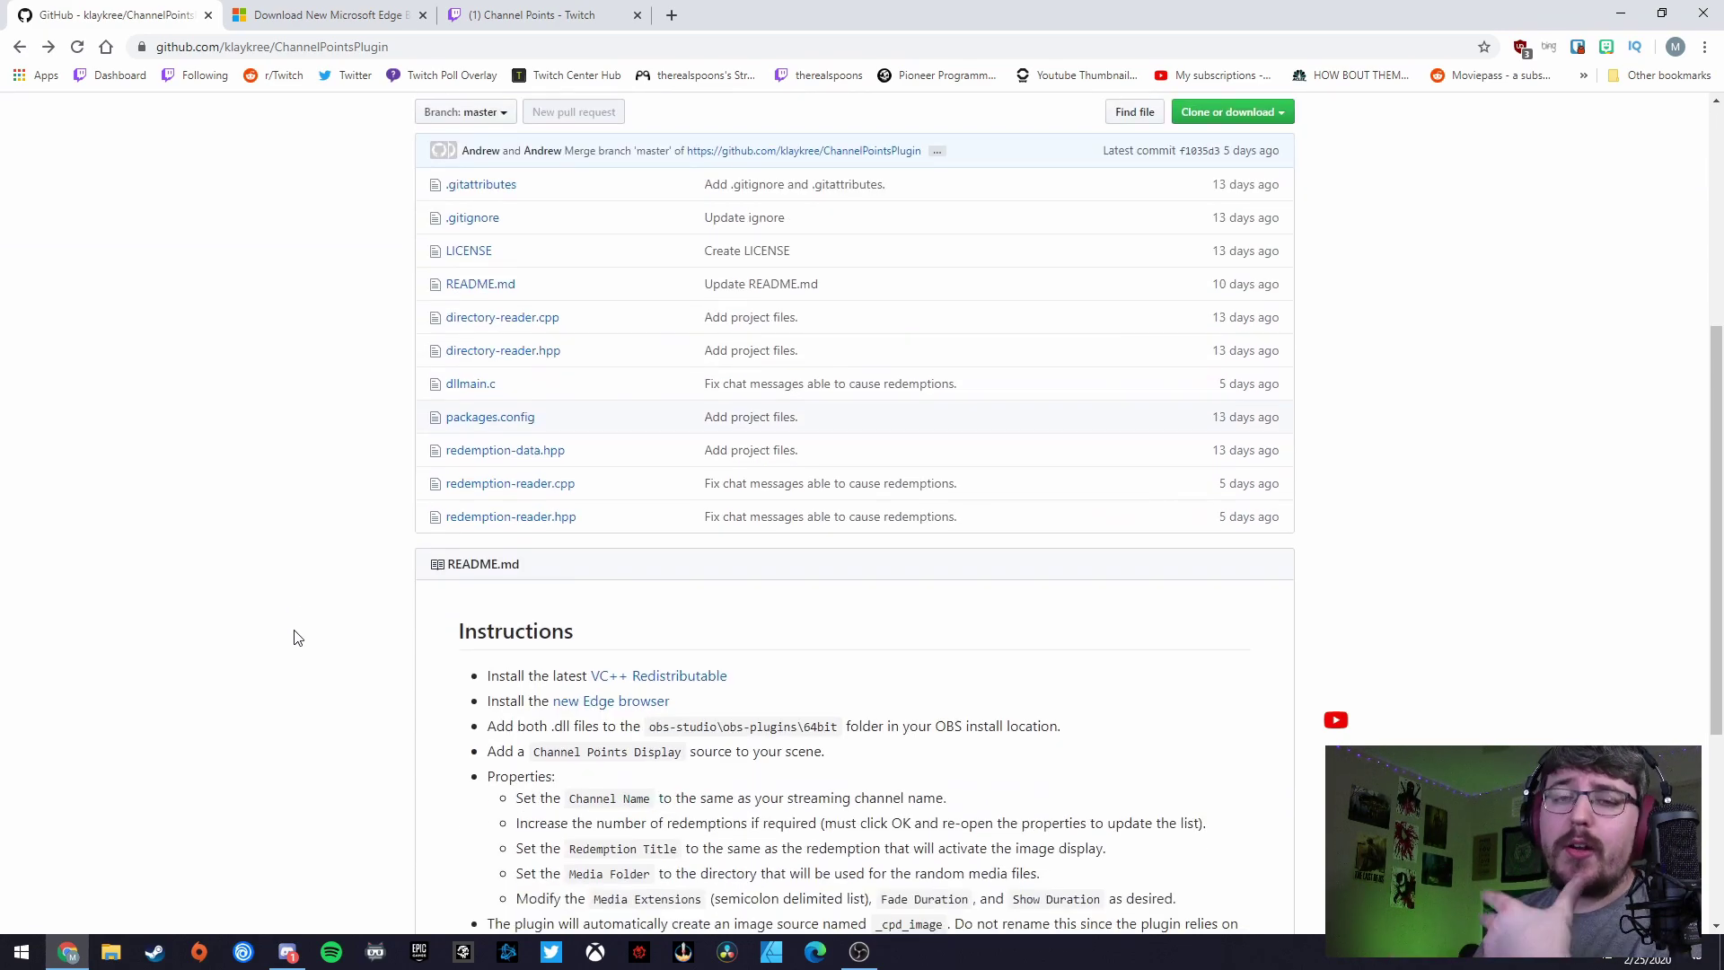
scroll(298, 637, "down", 3)
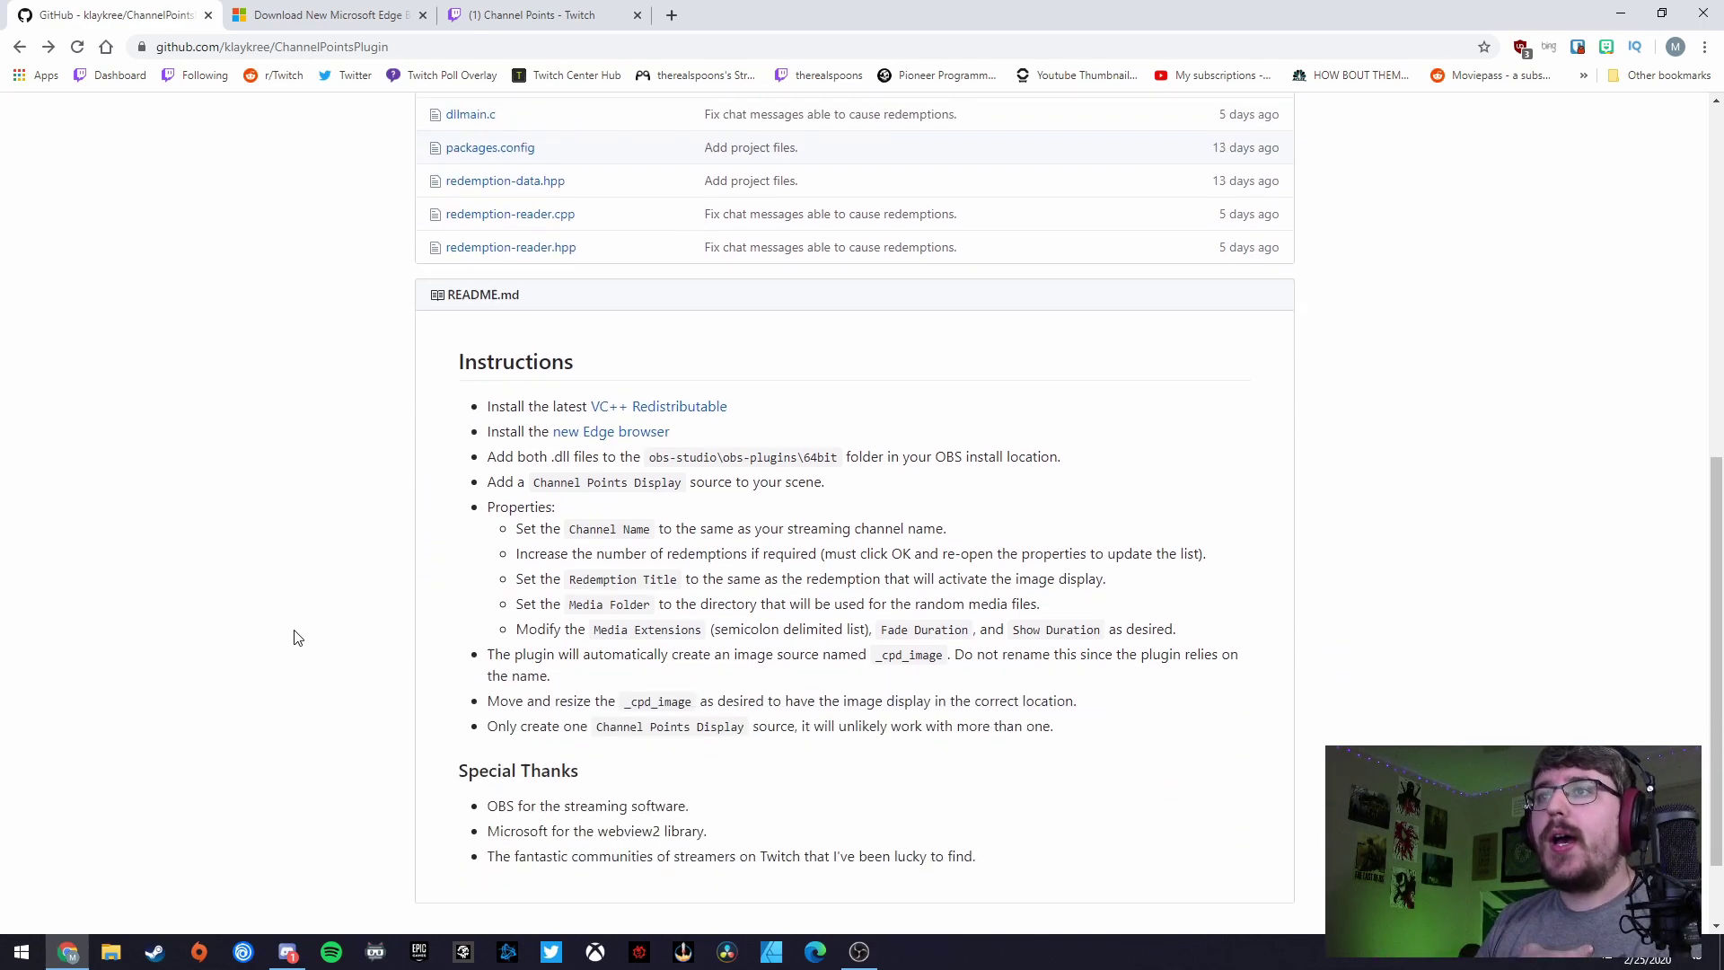
scroll(276, 639, "down", 1)
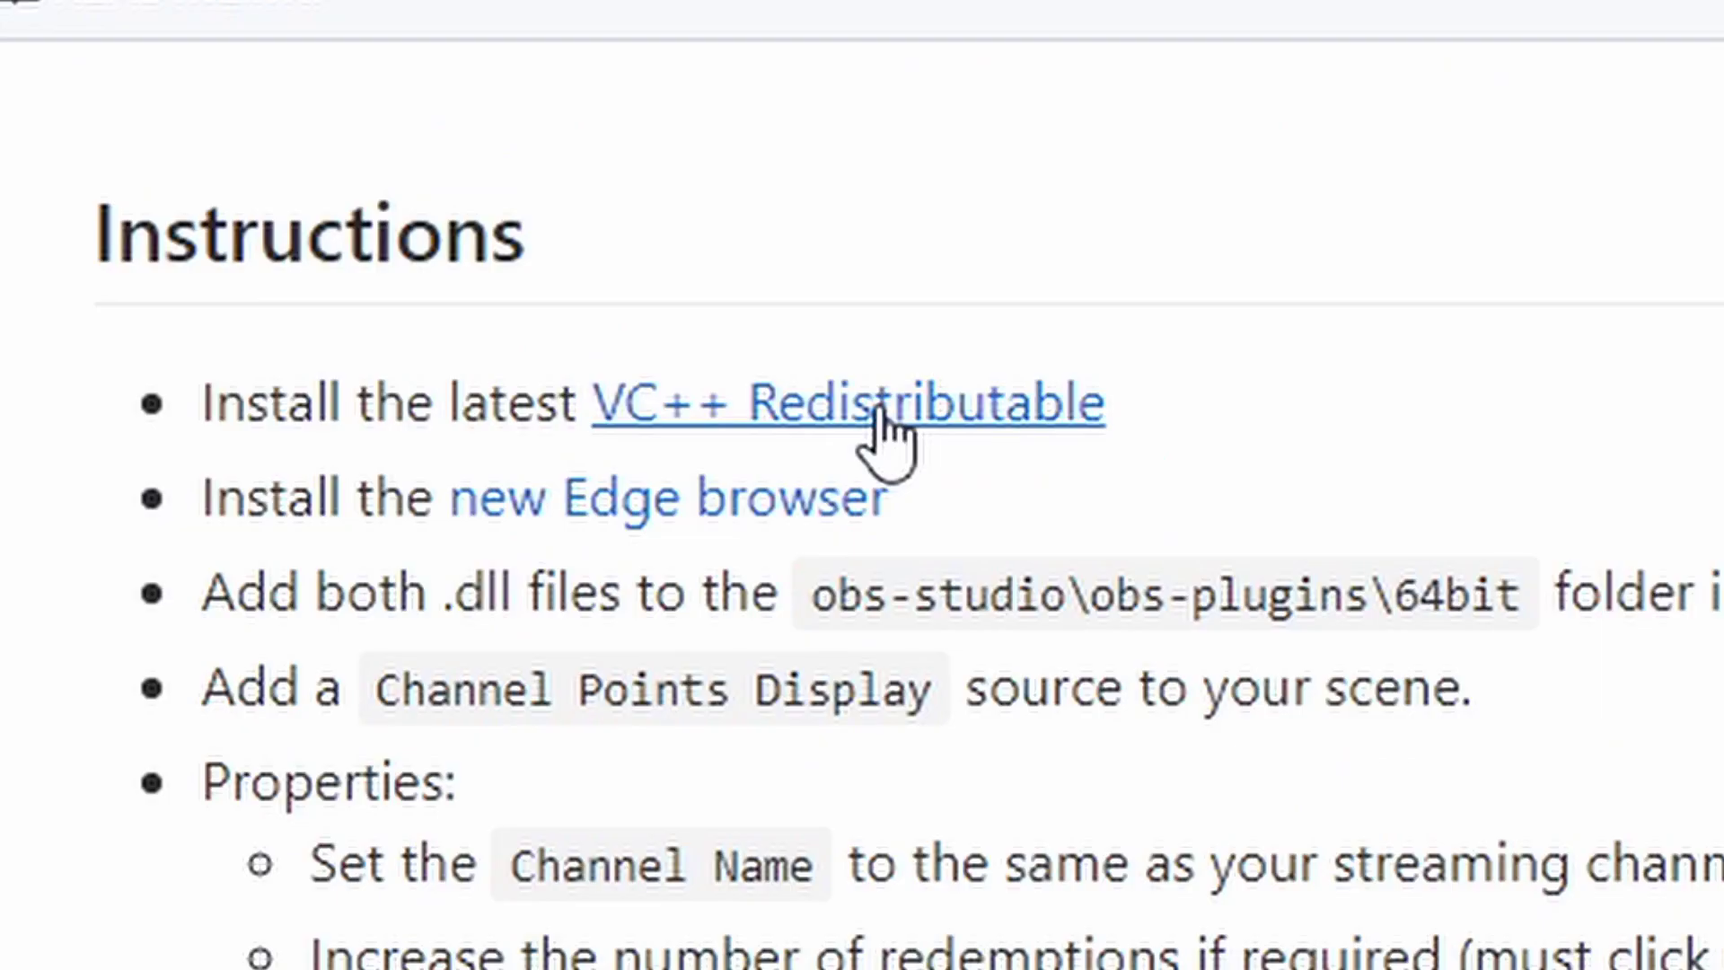
left_click(880, 414)
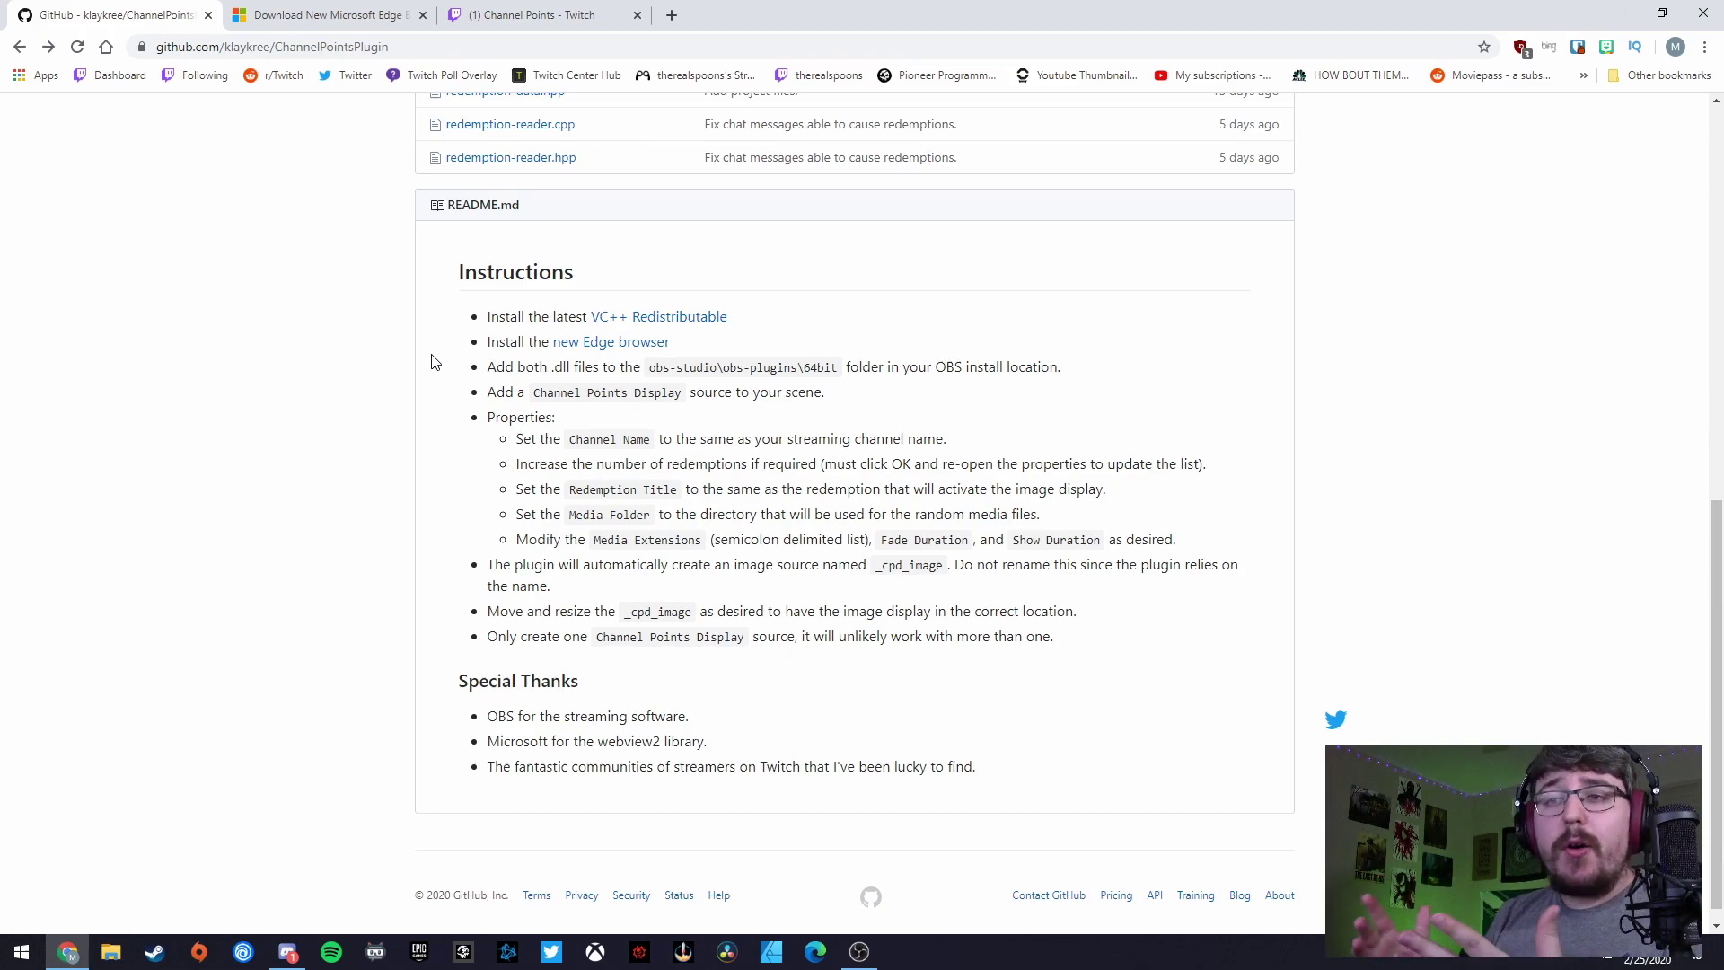
left_click(603, 342)
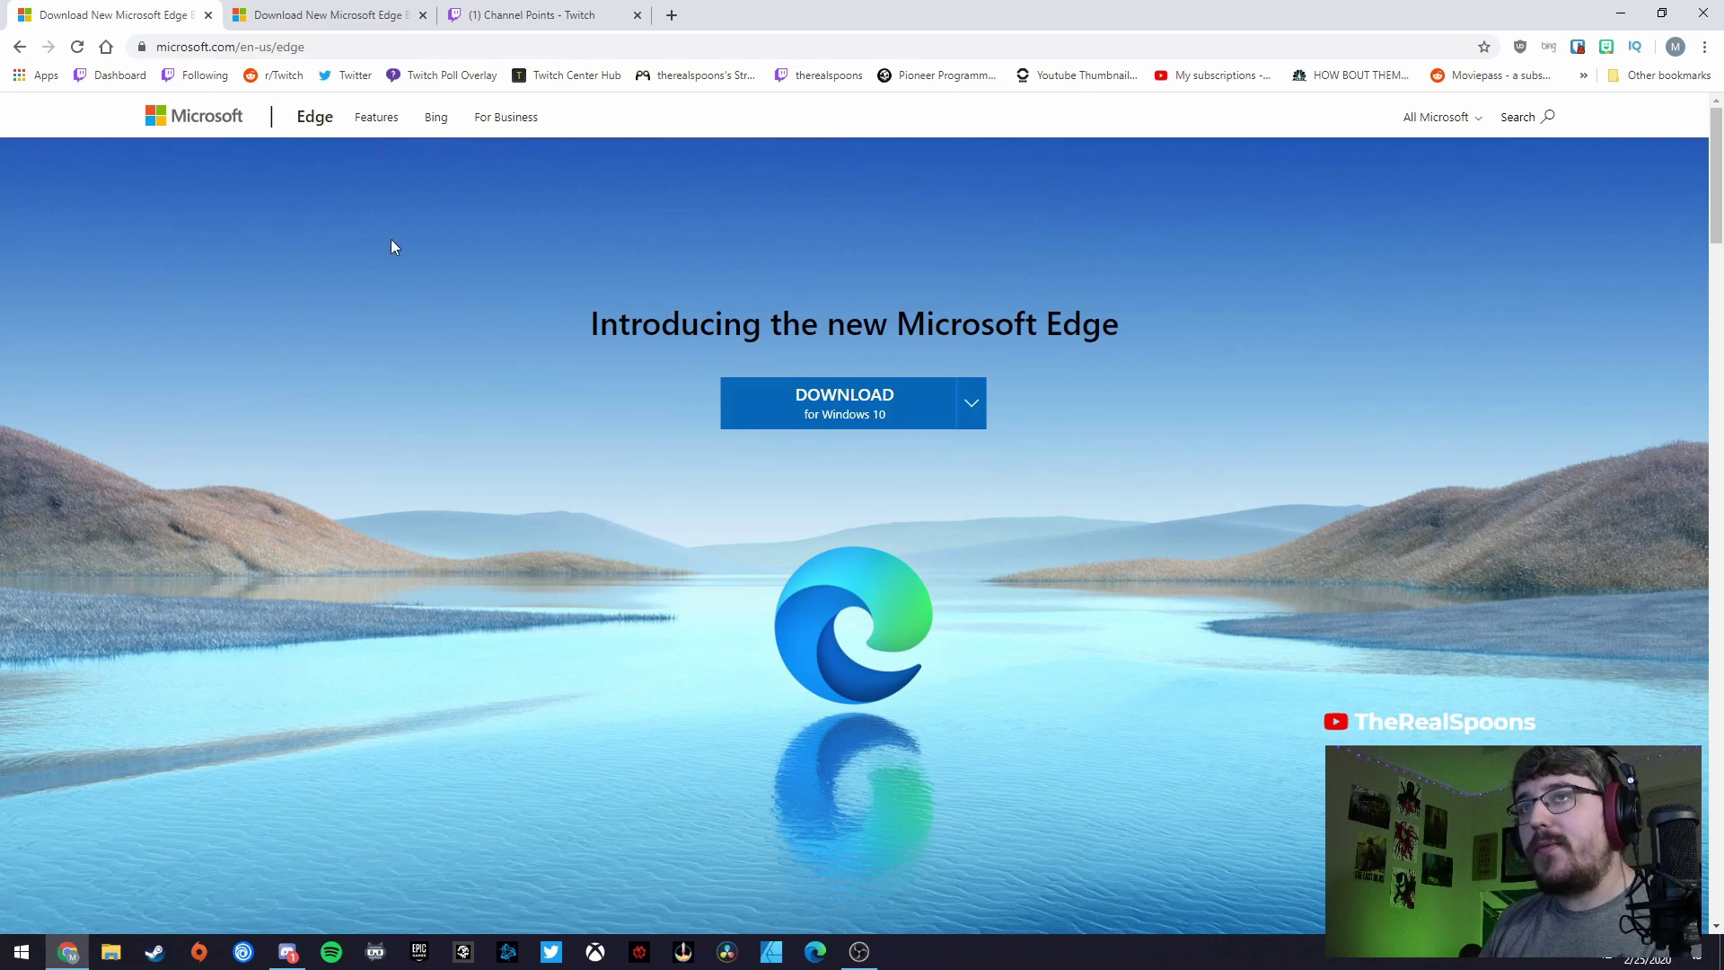
key("alt+Left")
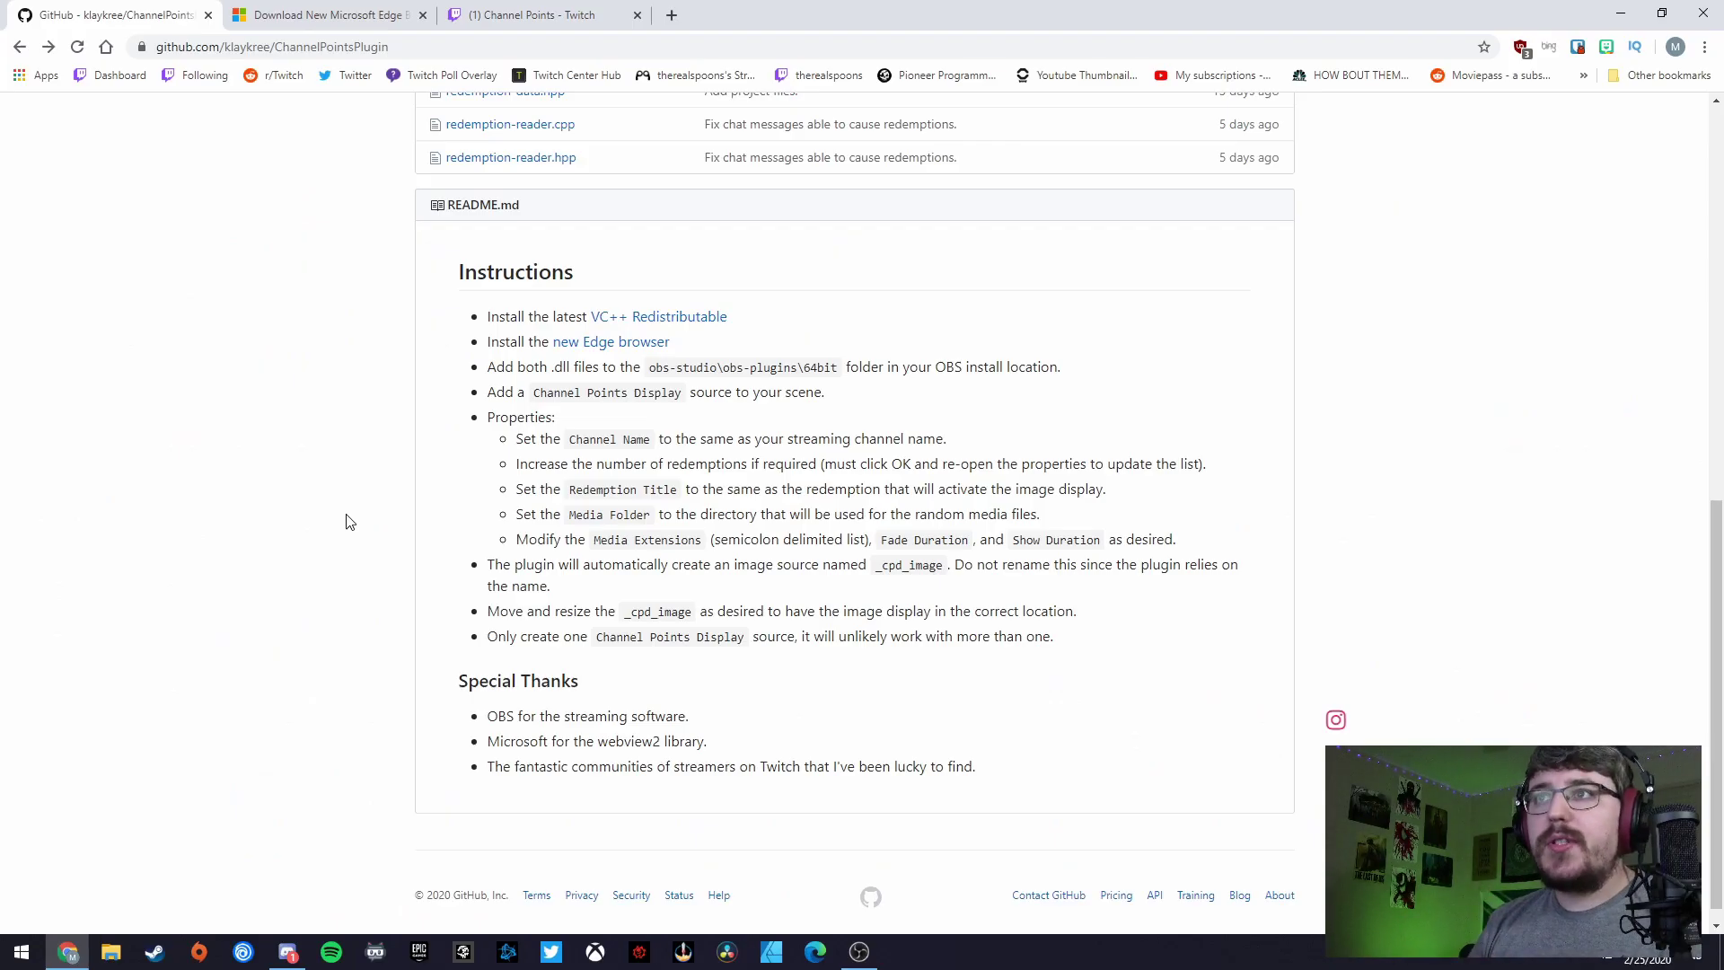
Step: Open the repository's releases and download ChannelPointsPlugin.zip from the v1.0.1 Bug fix update assets
scroll(349, 521, "up", 6)
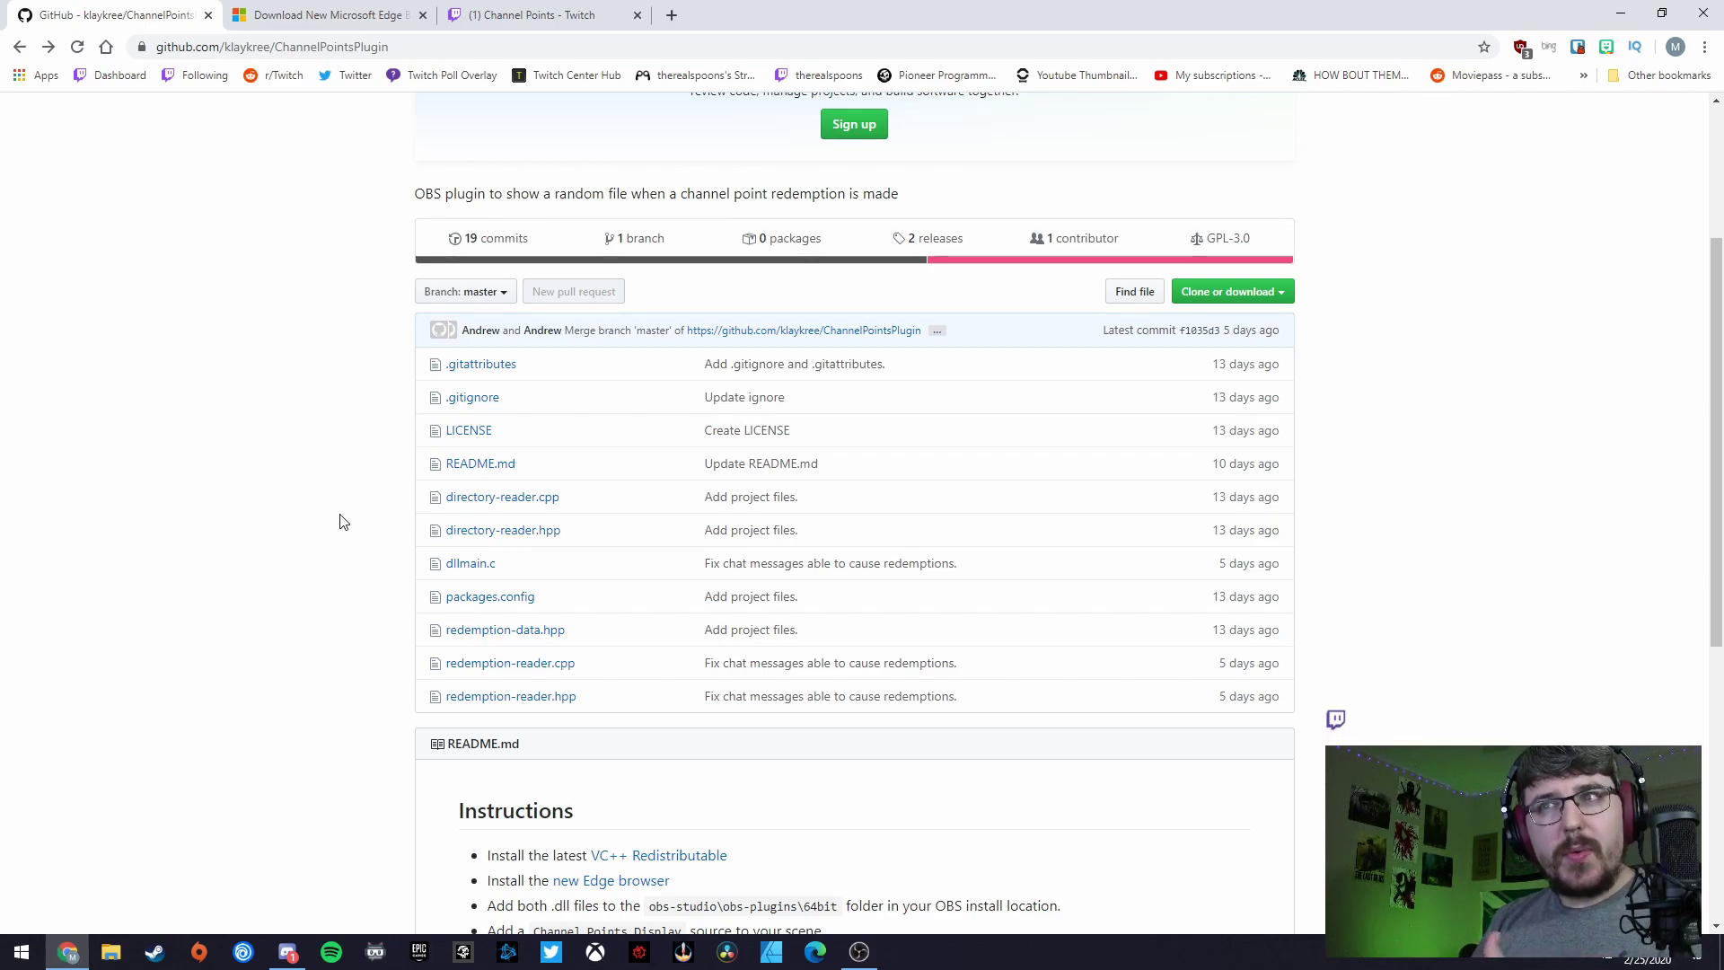
scroll(341, 521, "up", 1)
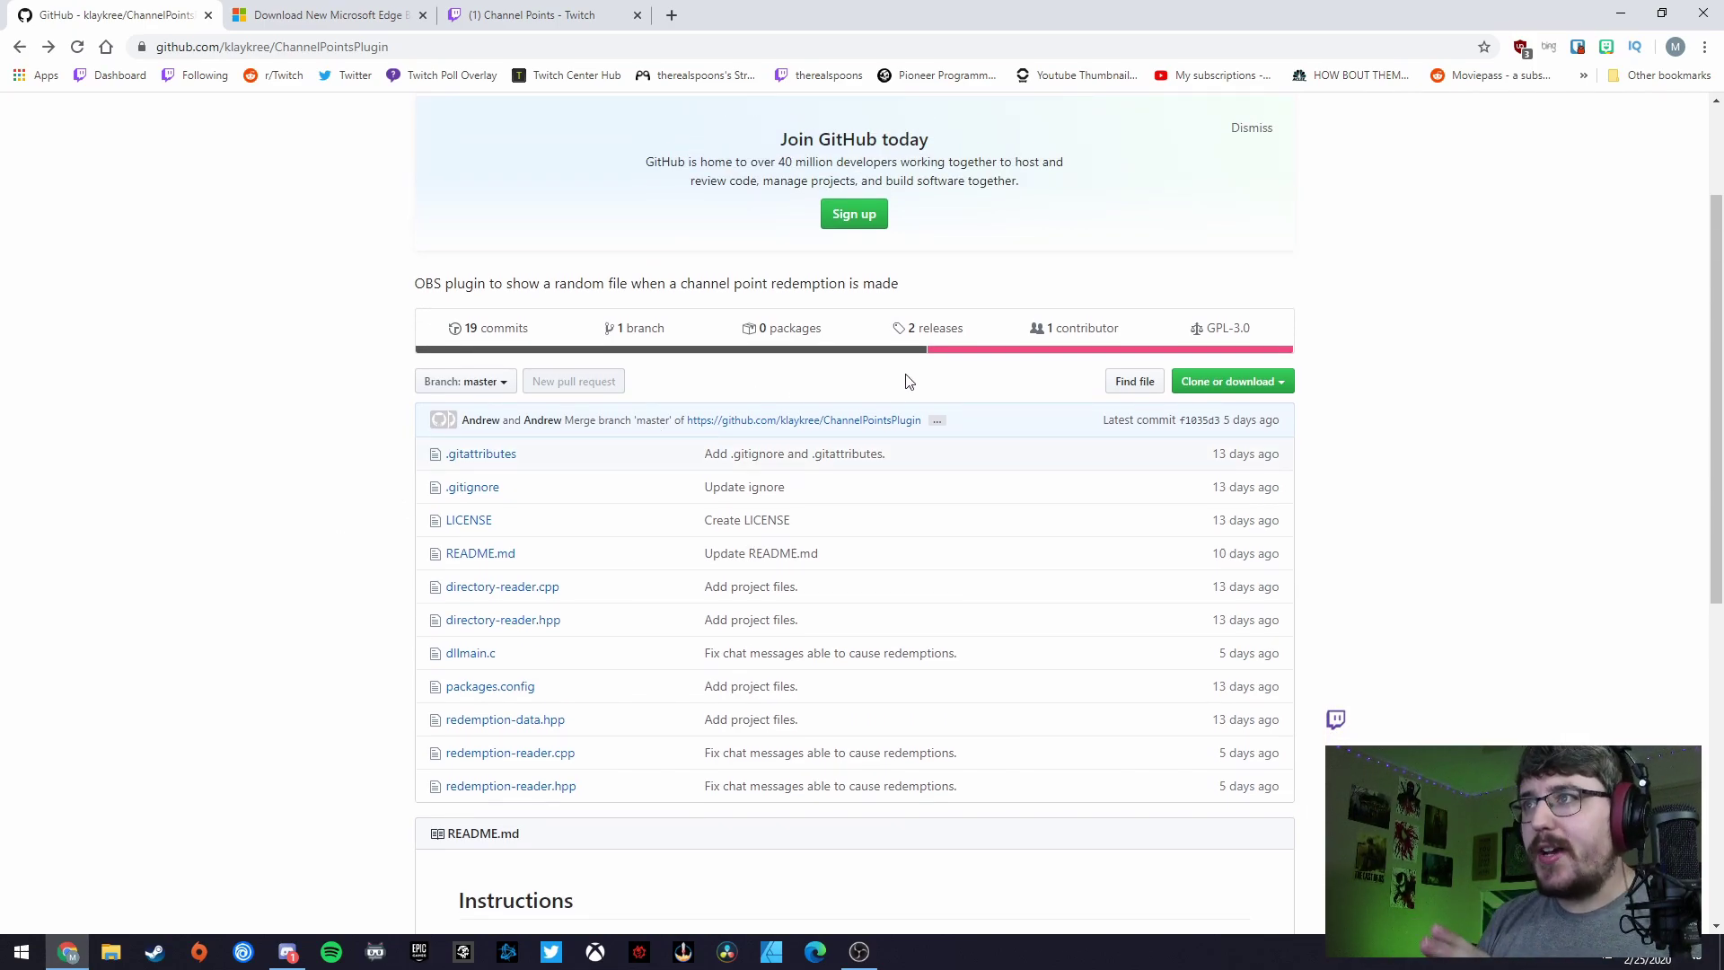
scroll(666, 460, "up", 2)
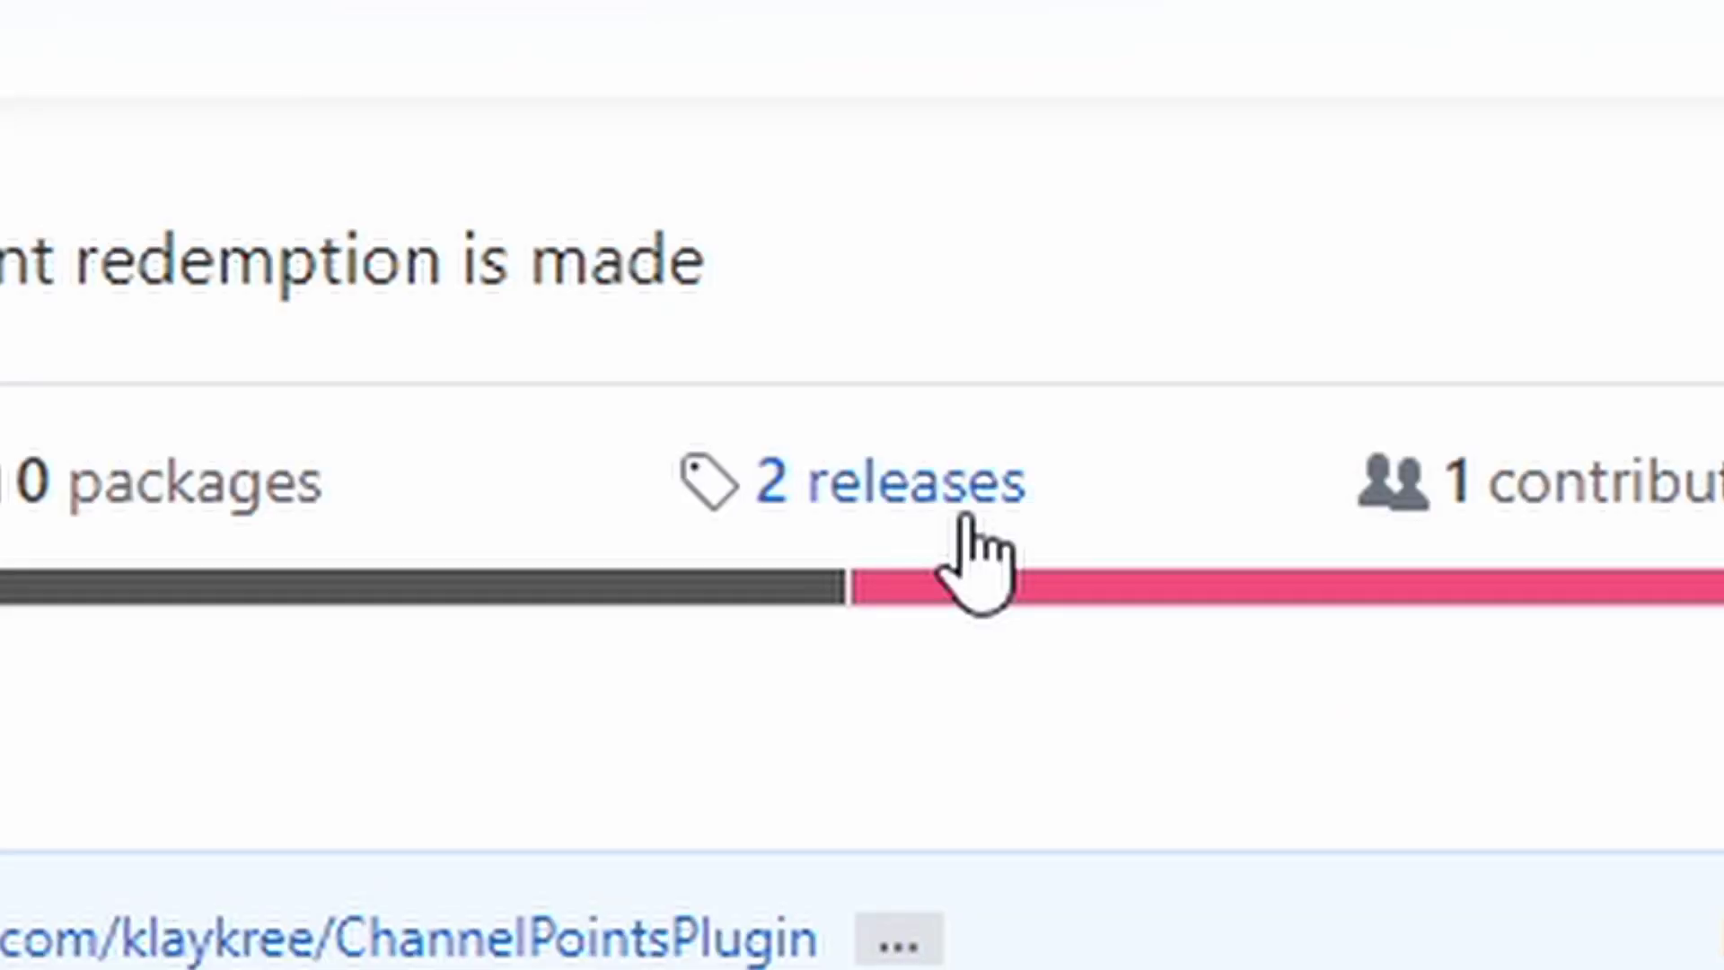
left_click(831, 501)
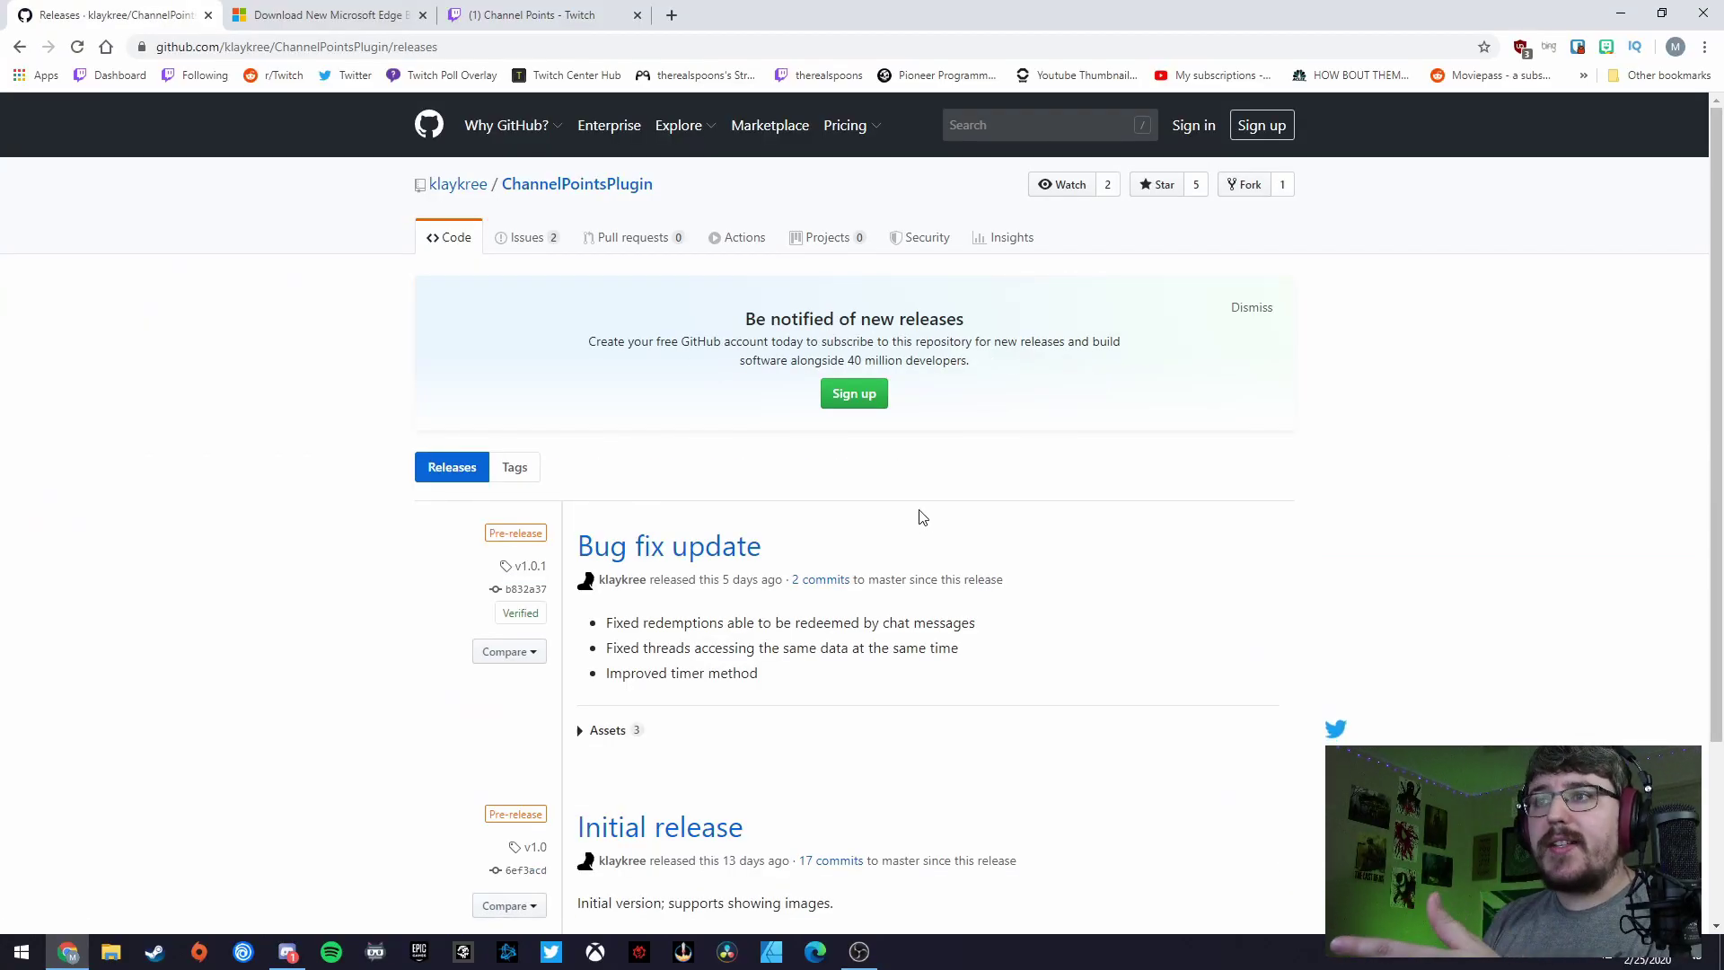
scroll(234, 530, "down", 2)
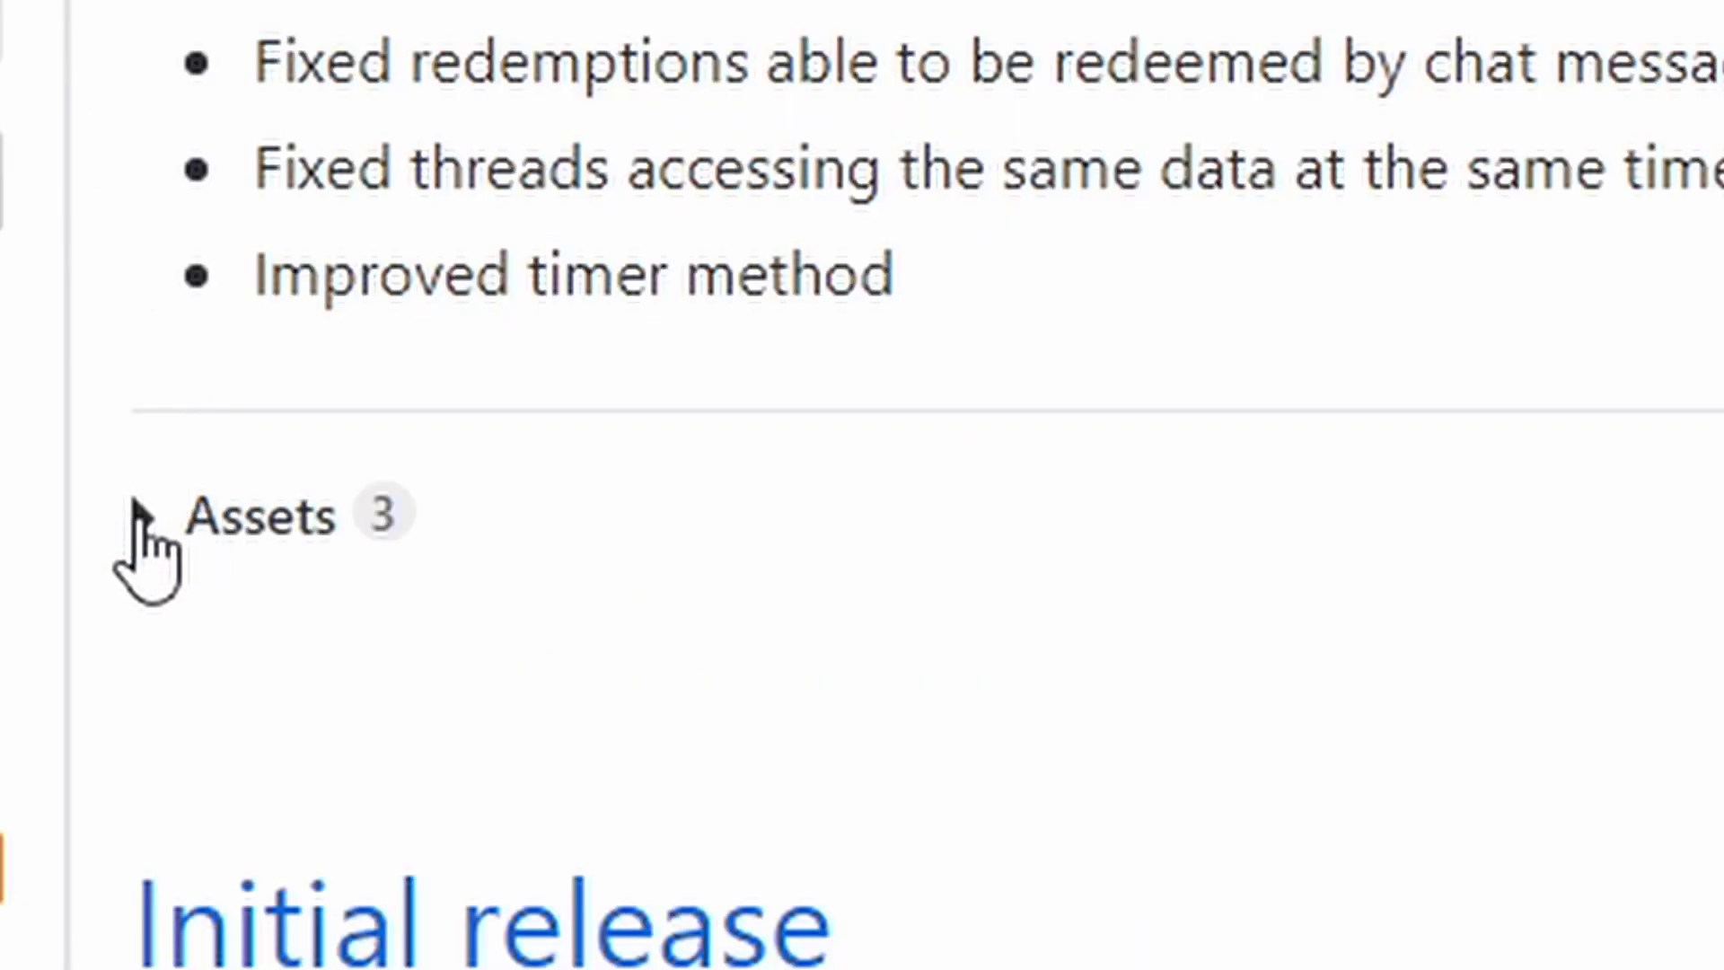
left_click(142, 518)
scroll(446, 696, "down", 2)
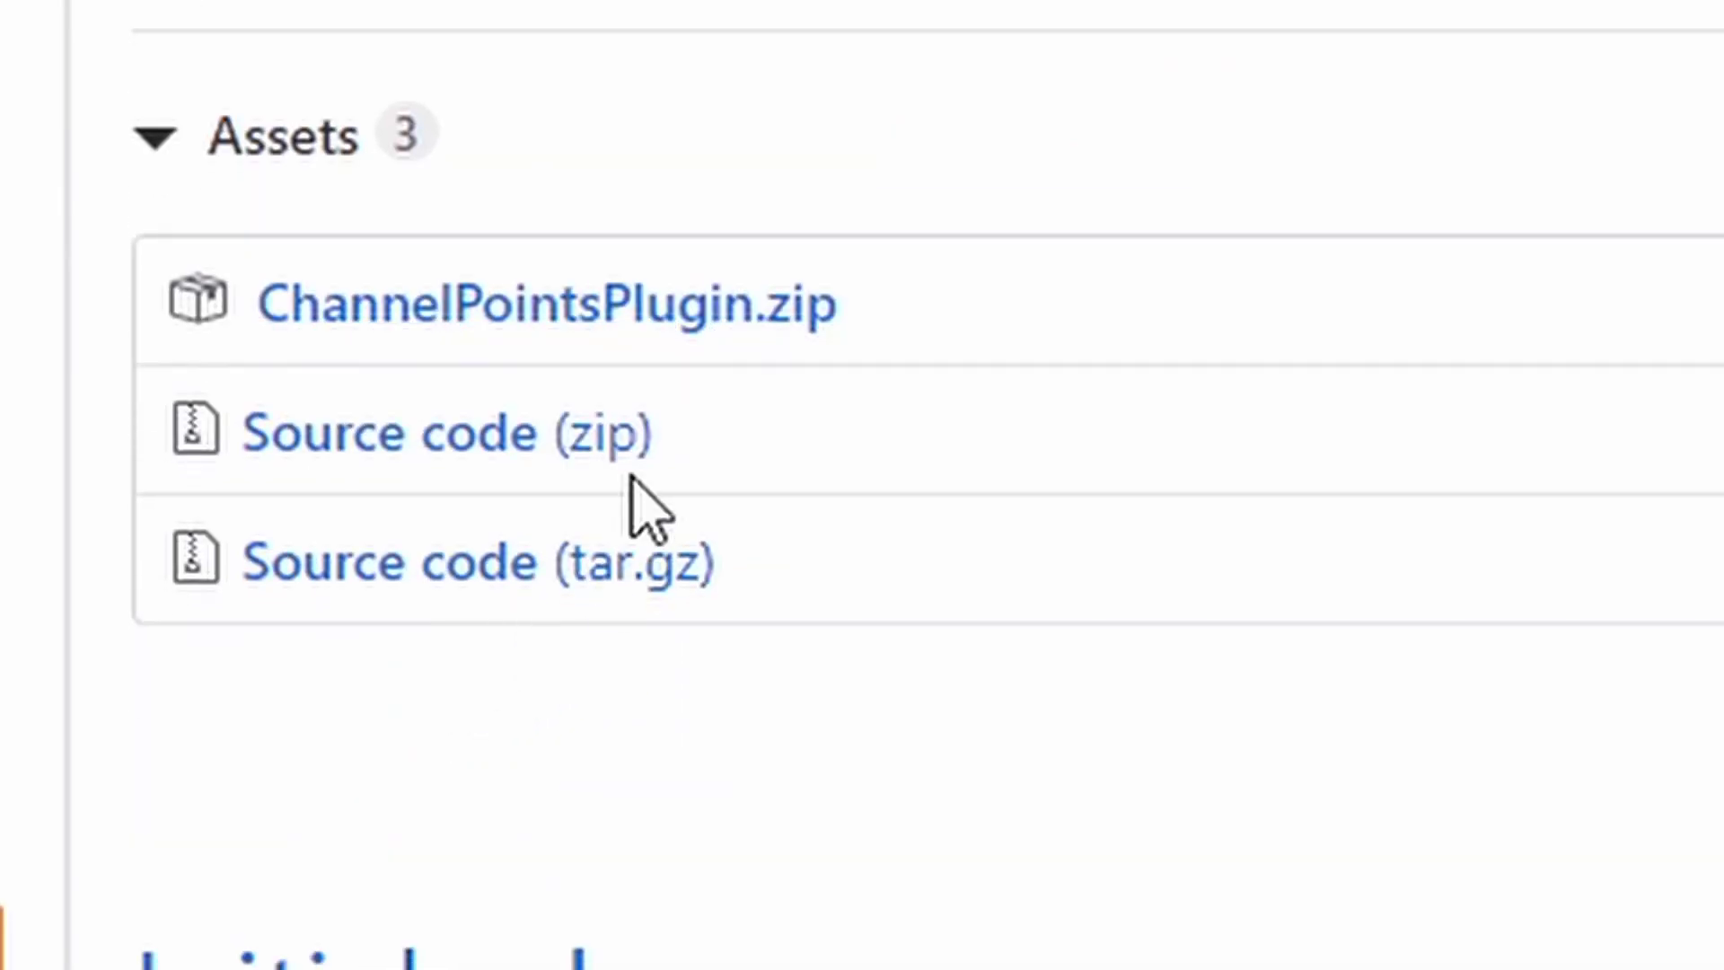
left_click(761, 339)
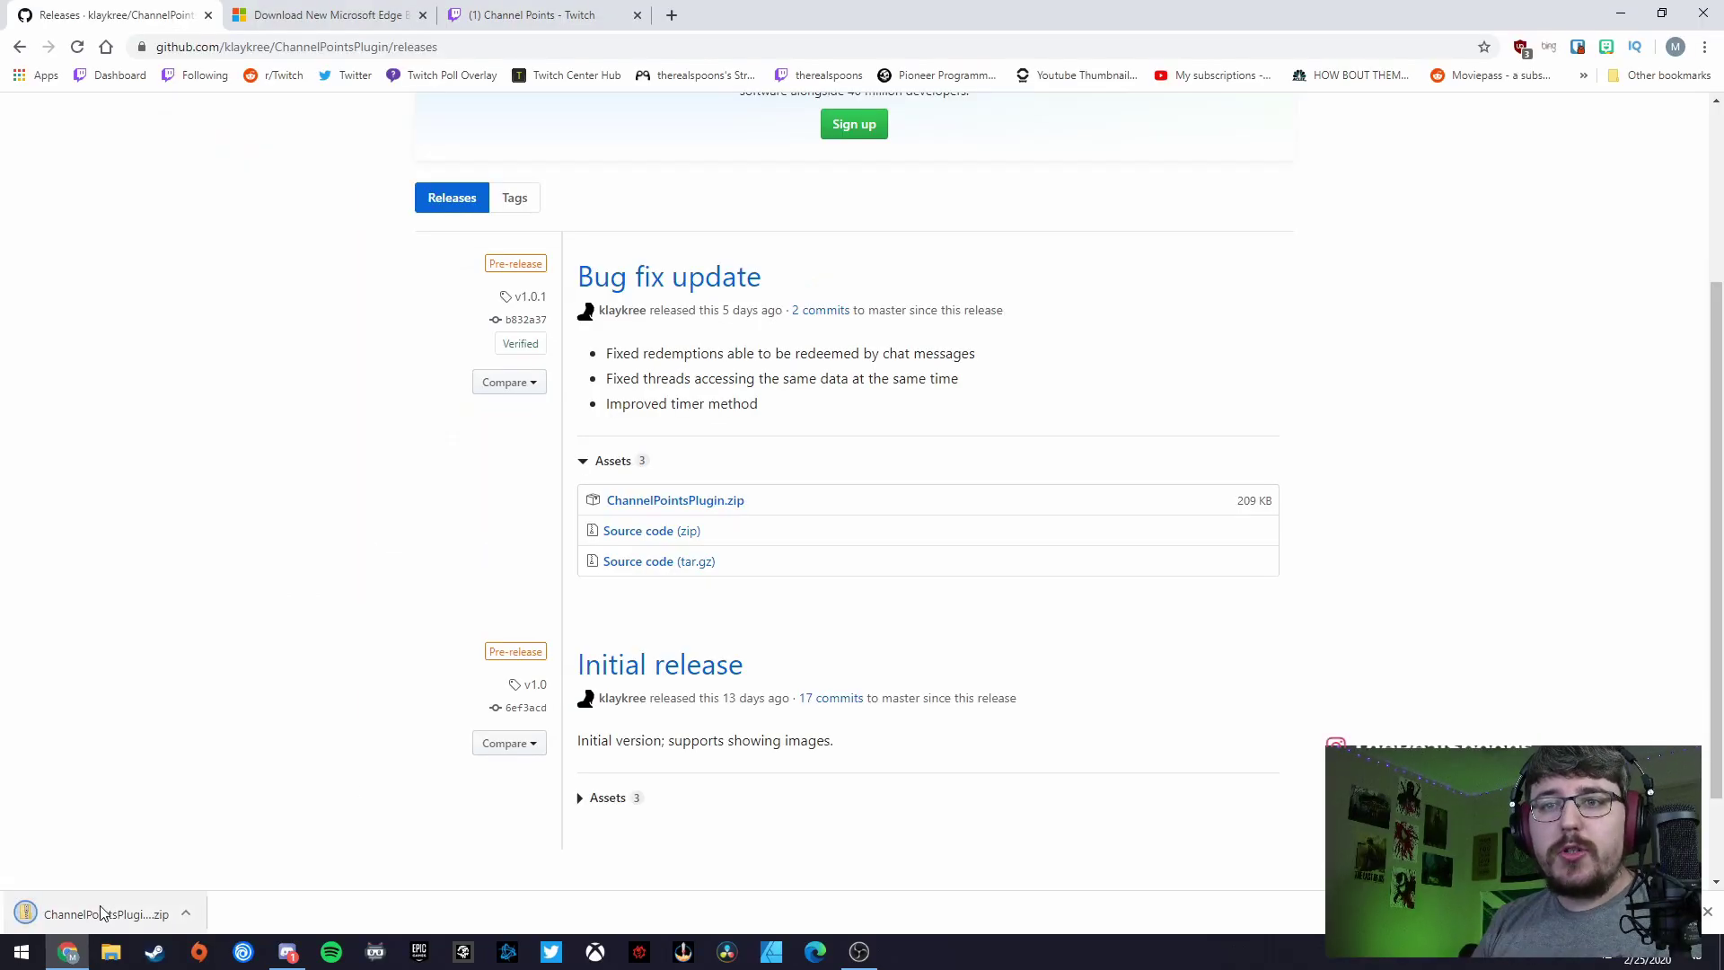
Step: Open the downloaded plugin zip, move its window aside, and open a second Explorer window
left_click(131, 914)
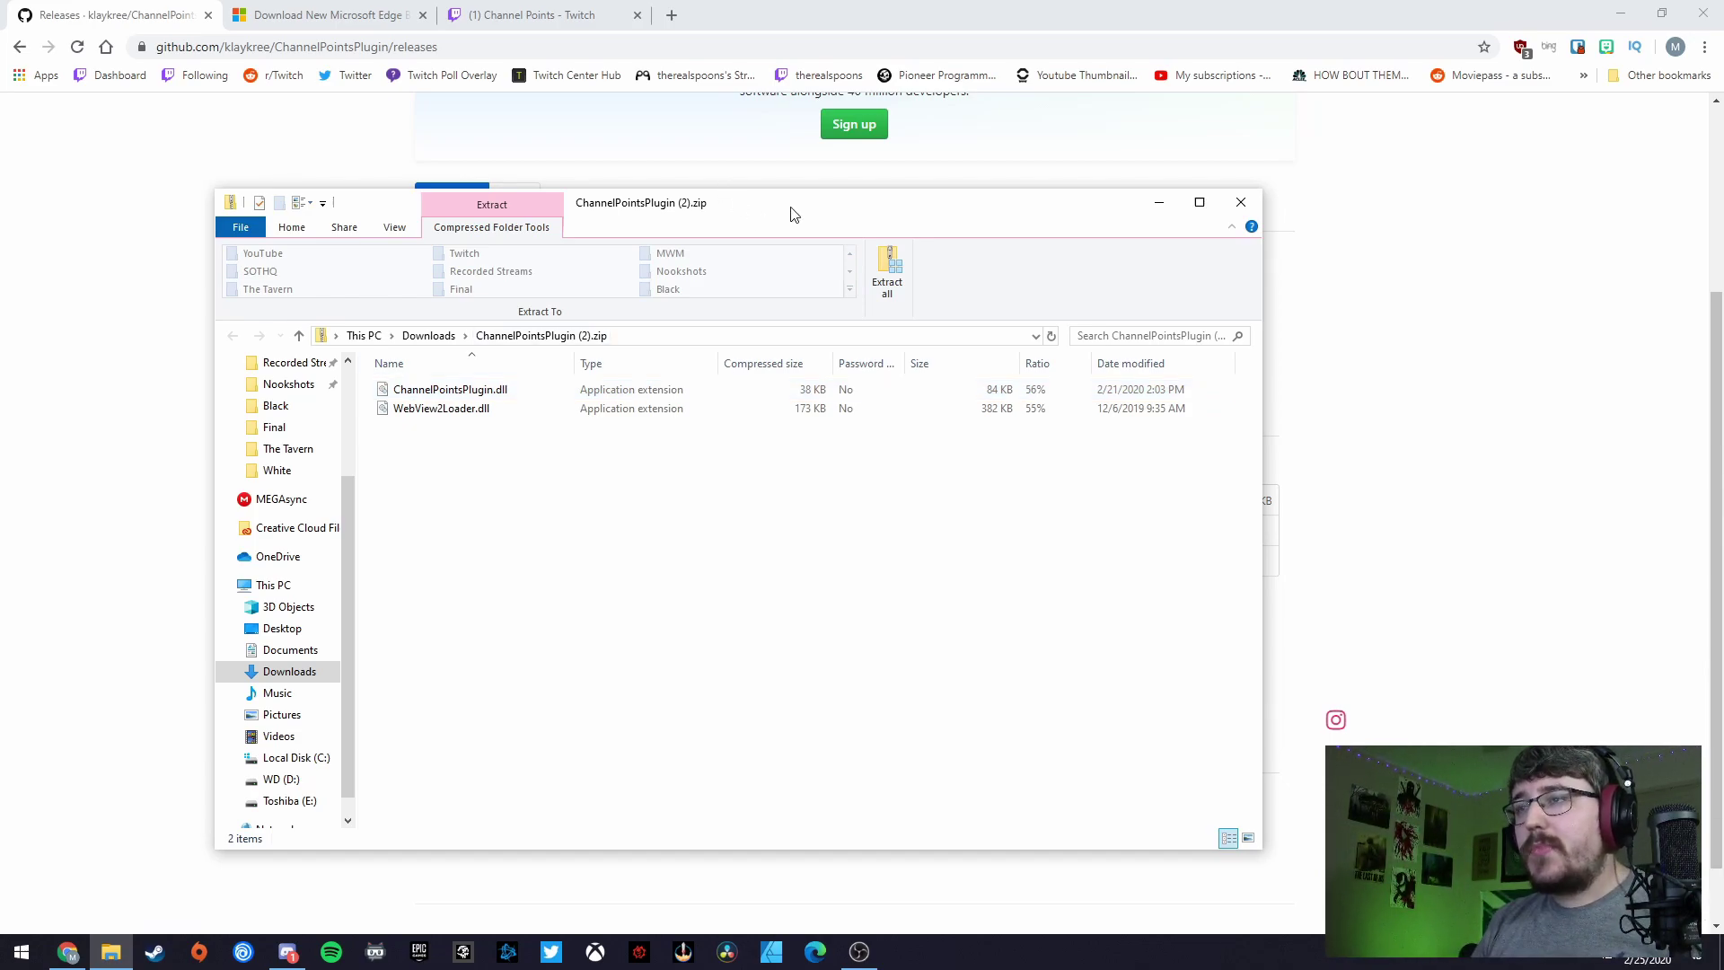
left_click_drag(793, 213, 1226, 177)
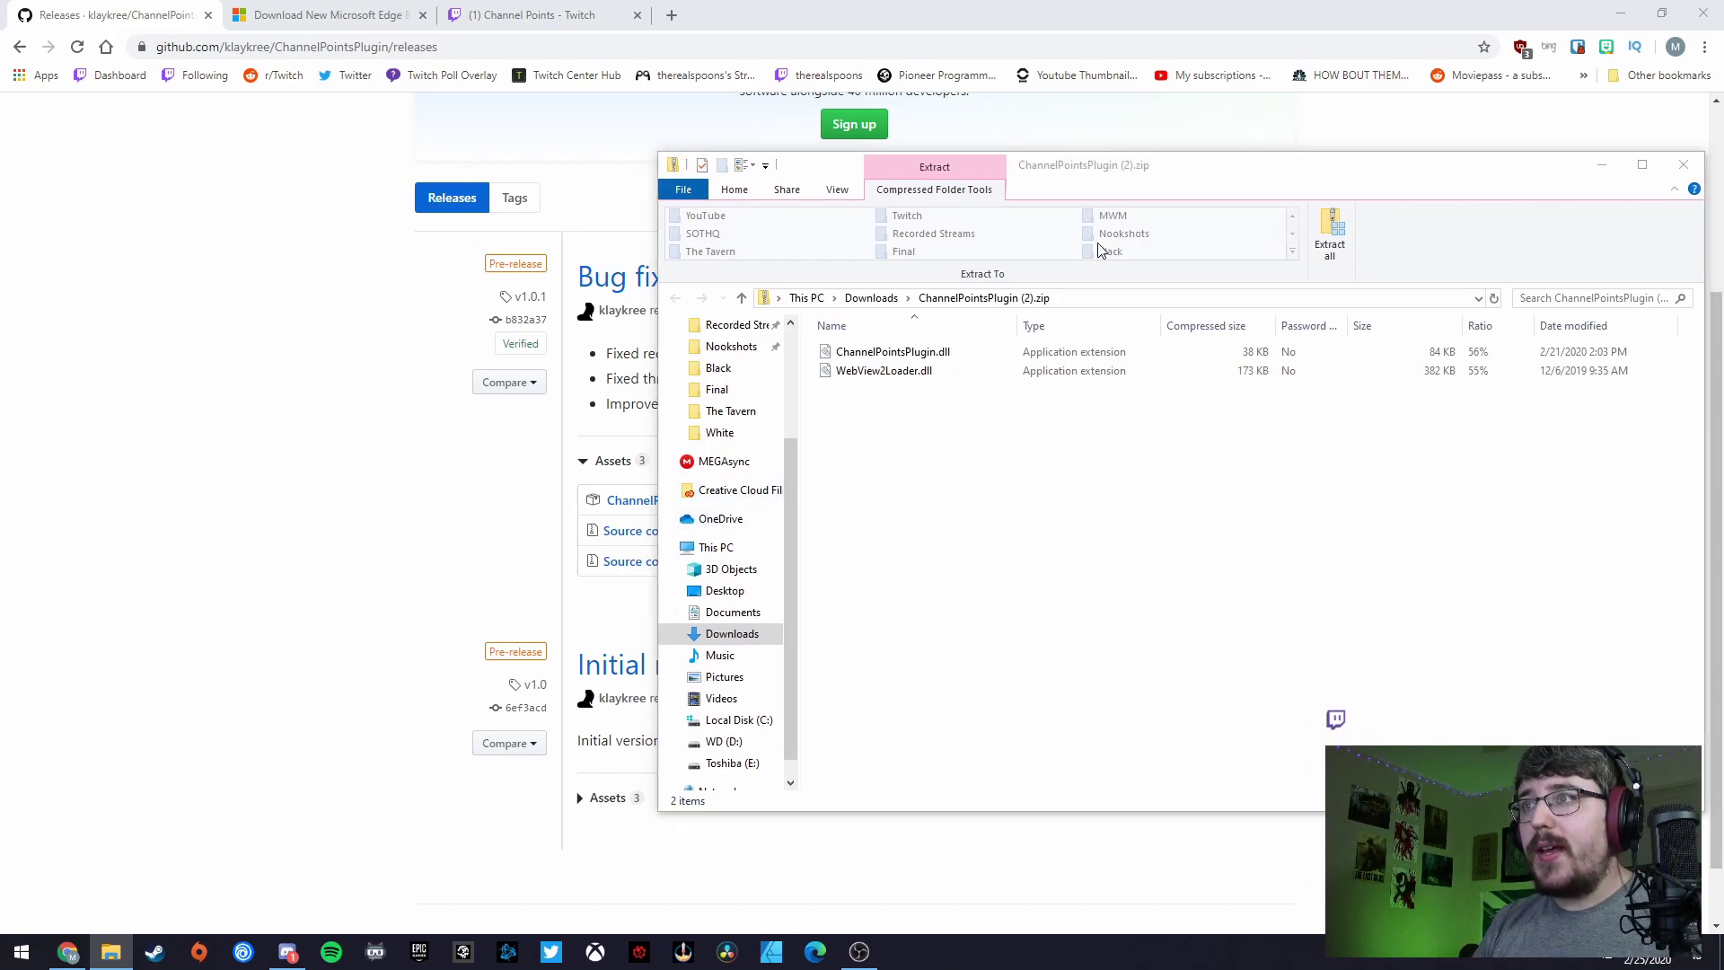
key("ctrl+n")
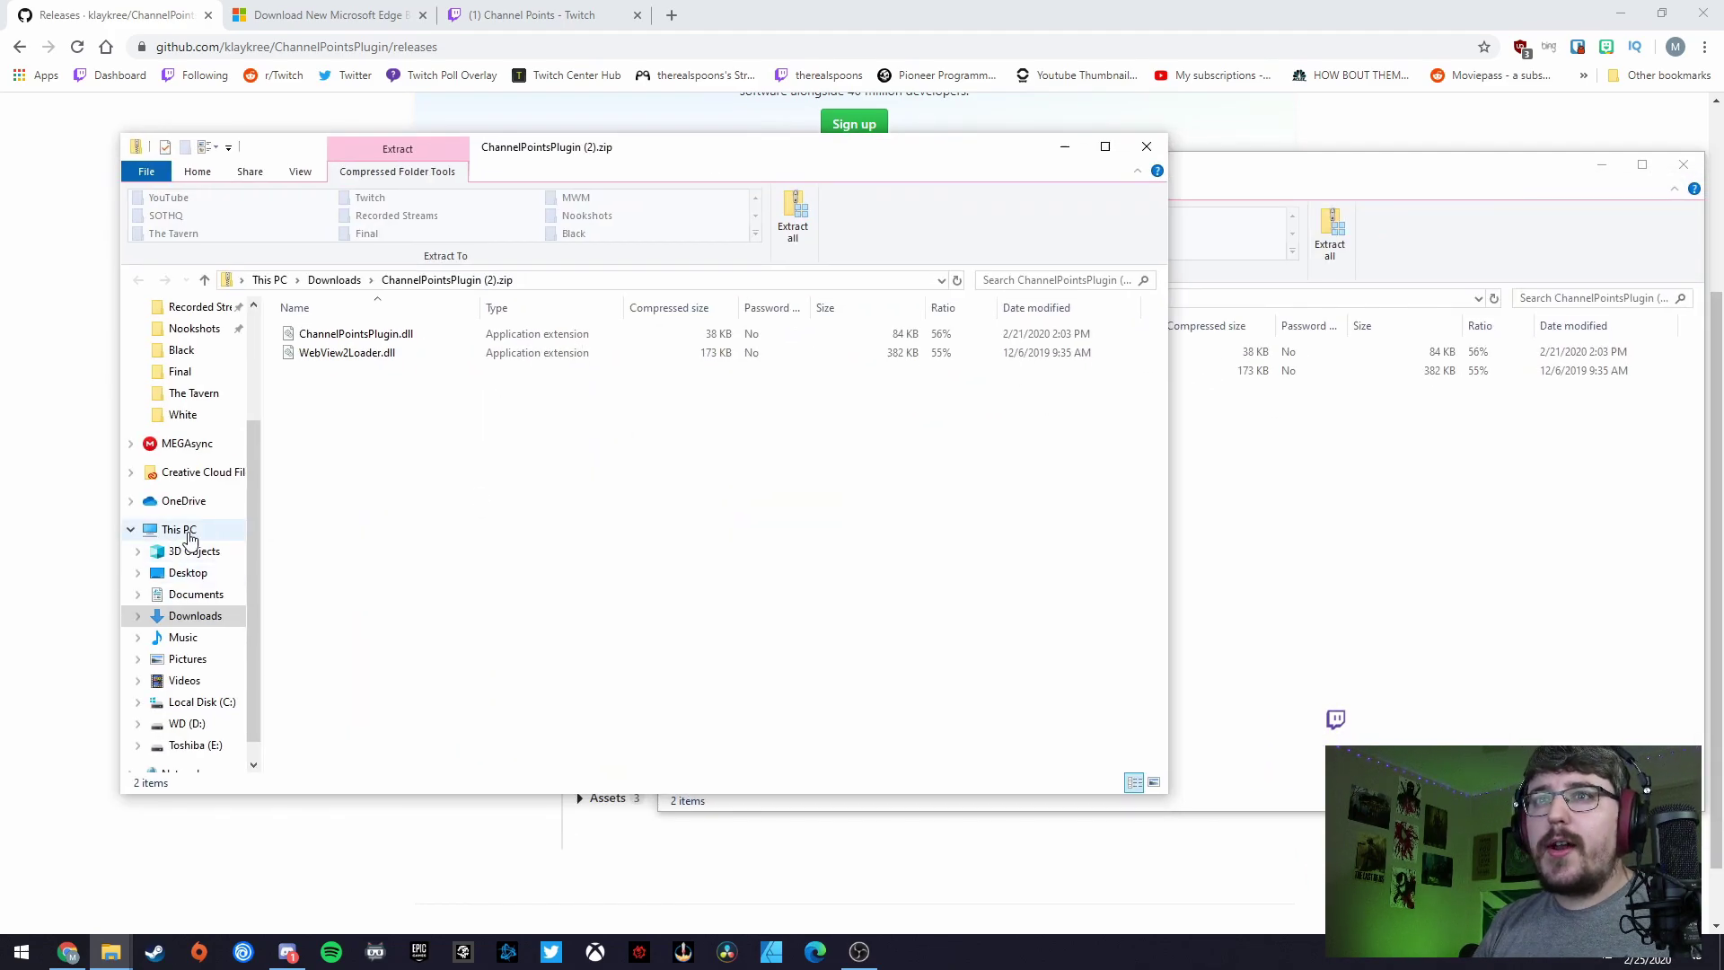
Step: Browse to C:\Program Files (x86)\obs-studio\obs-plugins\64bit in the second window
left_click(184, 530)
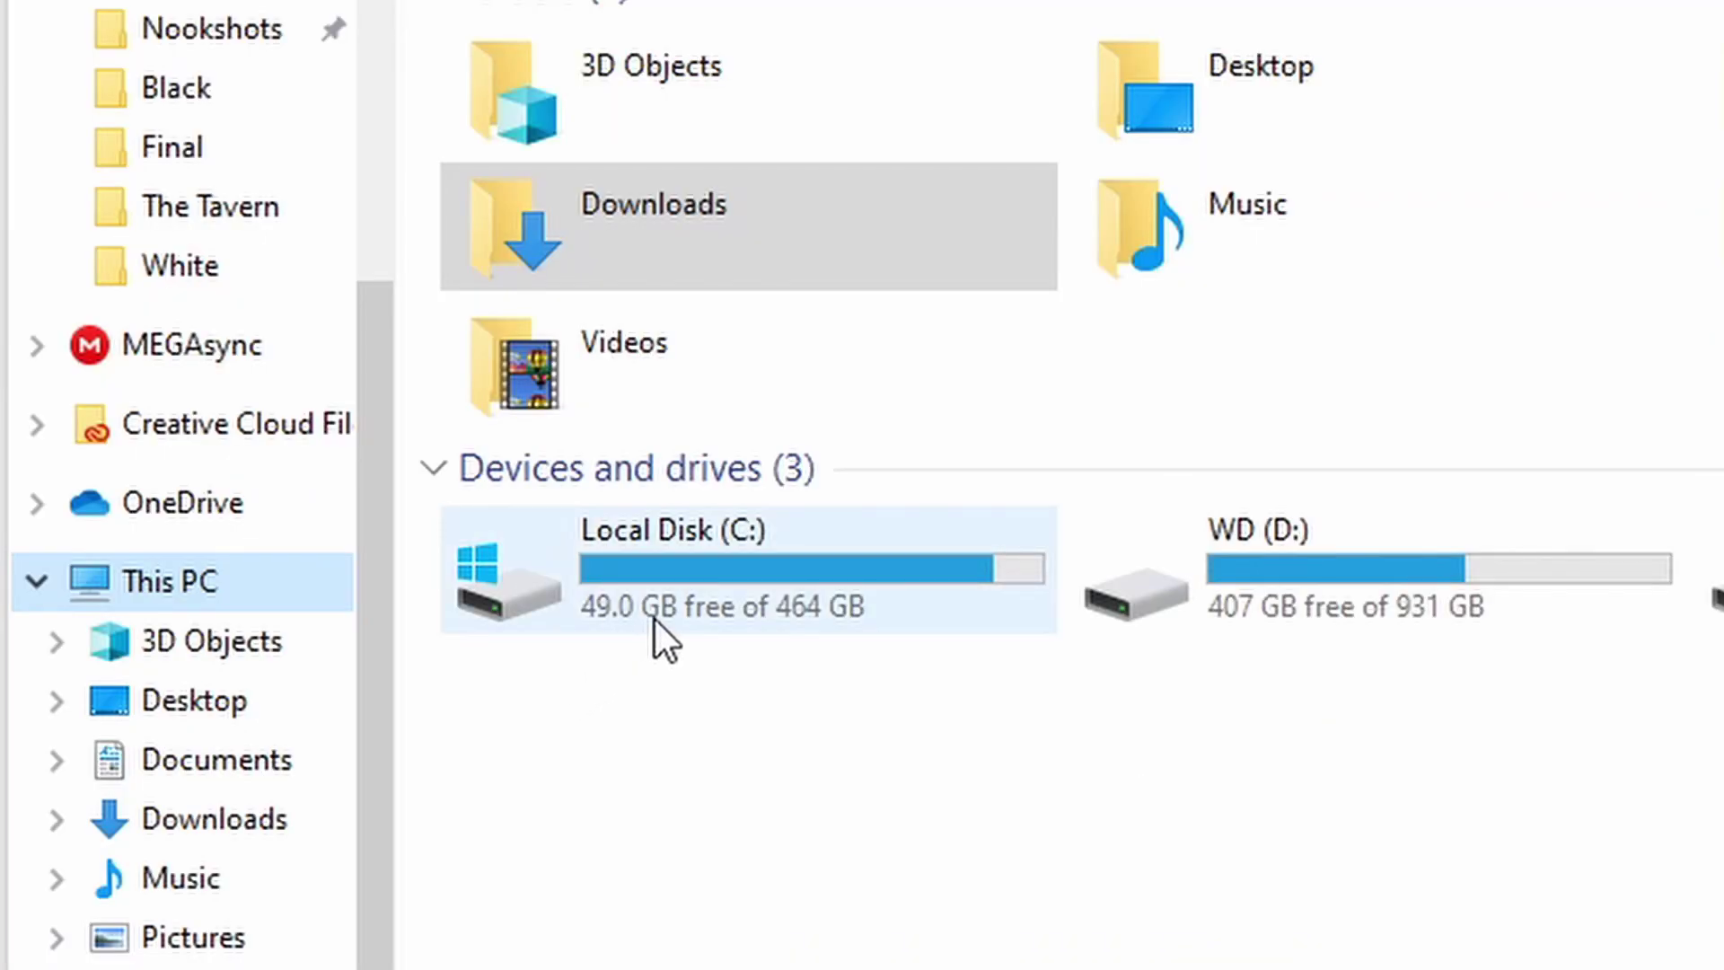
double_click(792, 596)
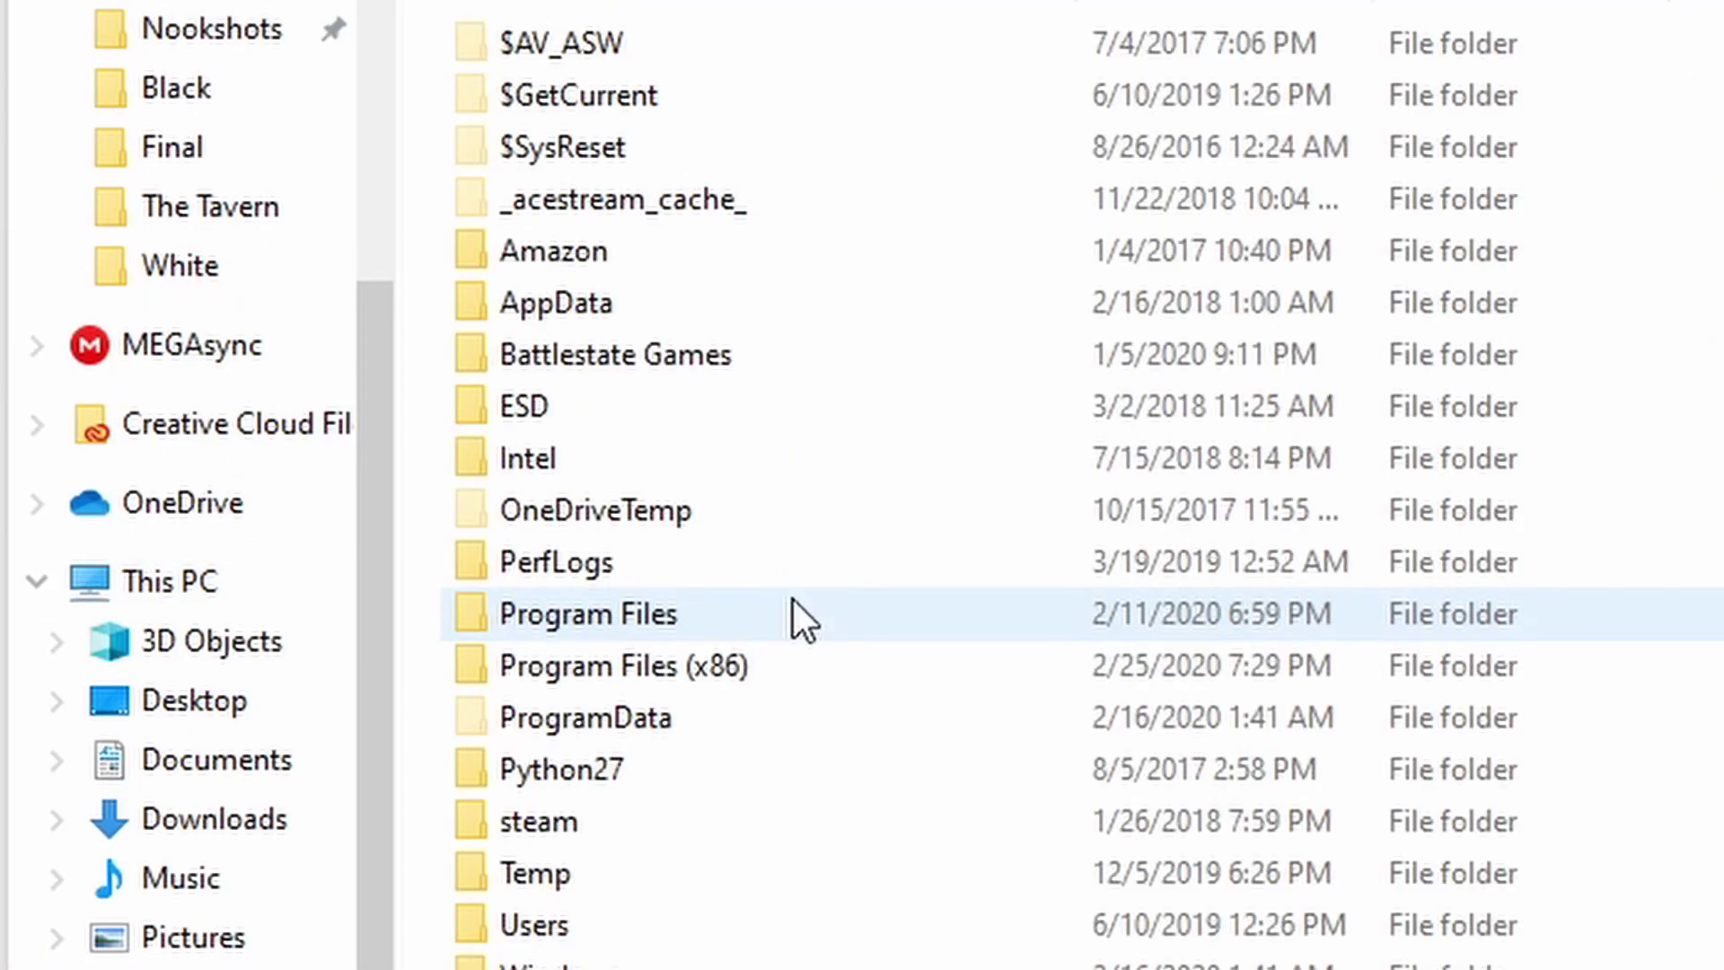
double_click(815, 665)
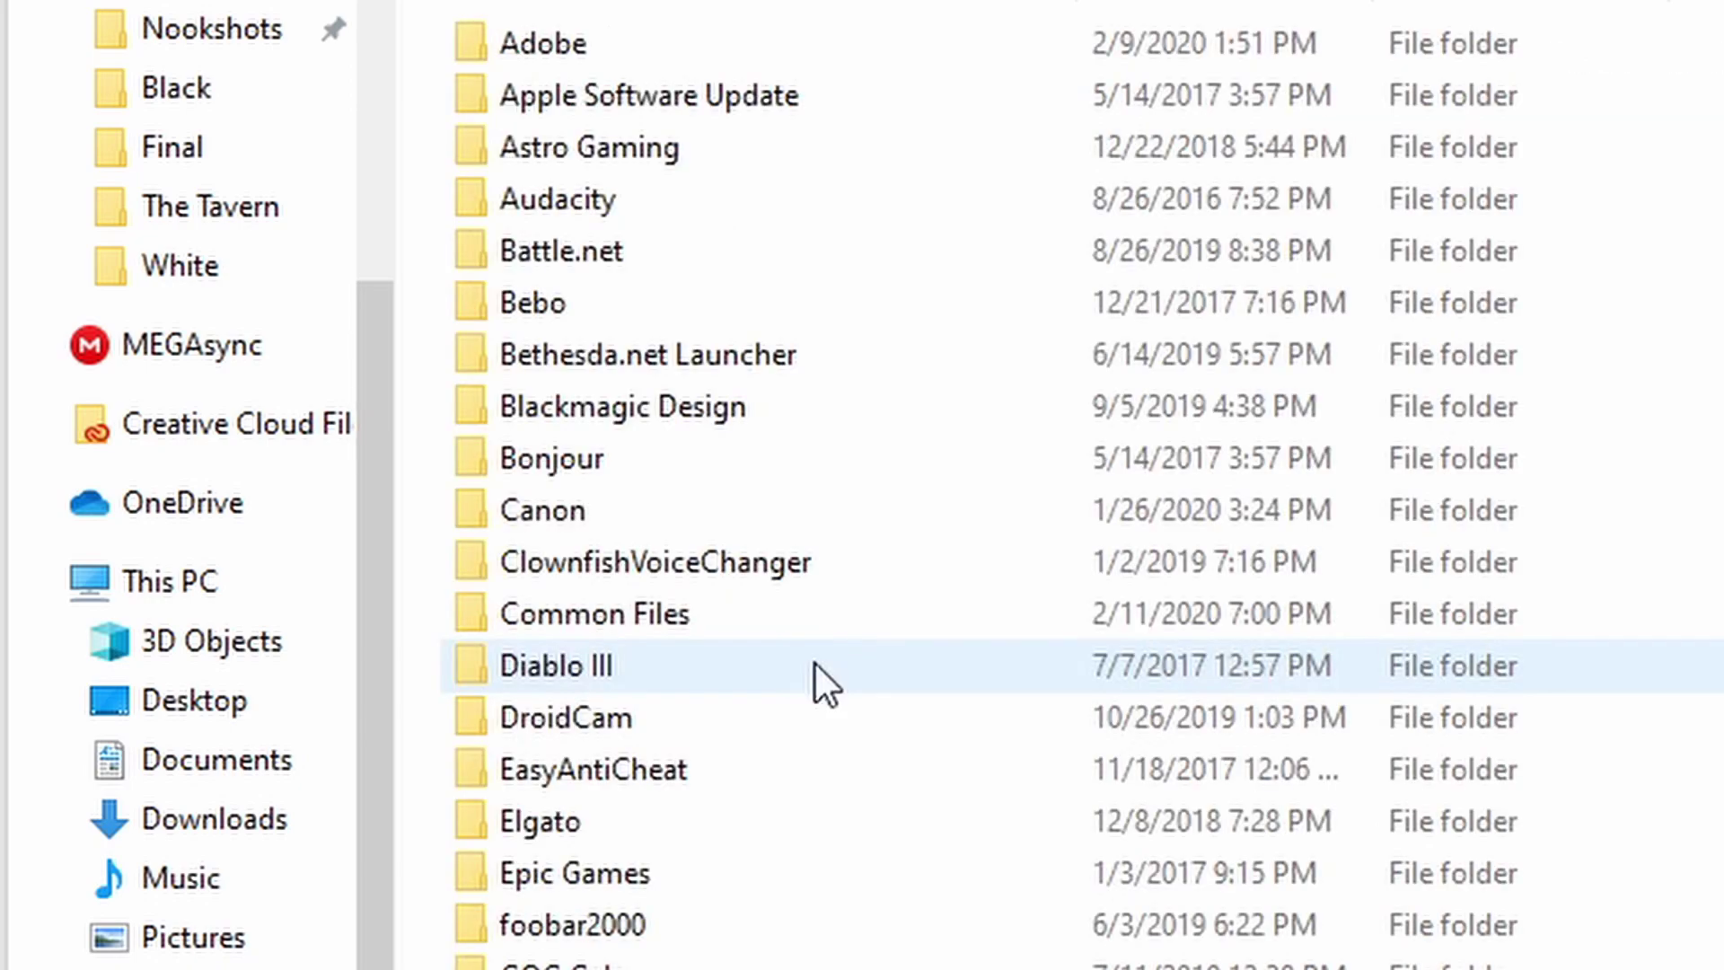
scroll(792, 752, "down", 3)
scroll(794, 755, "down", 8)
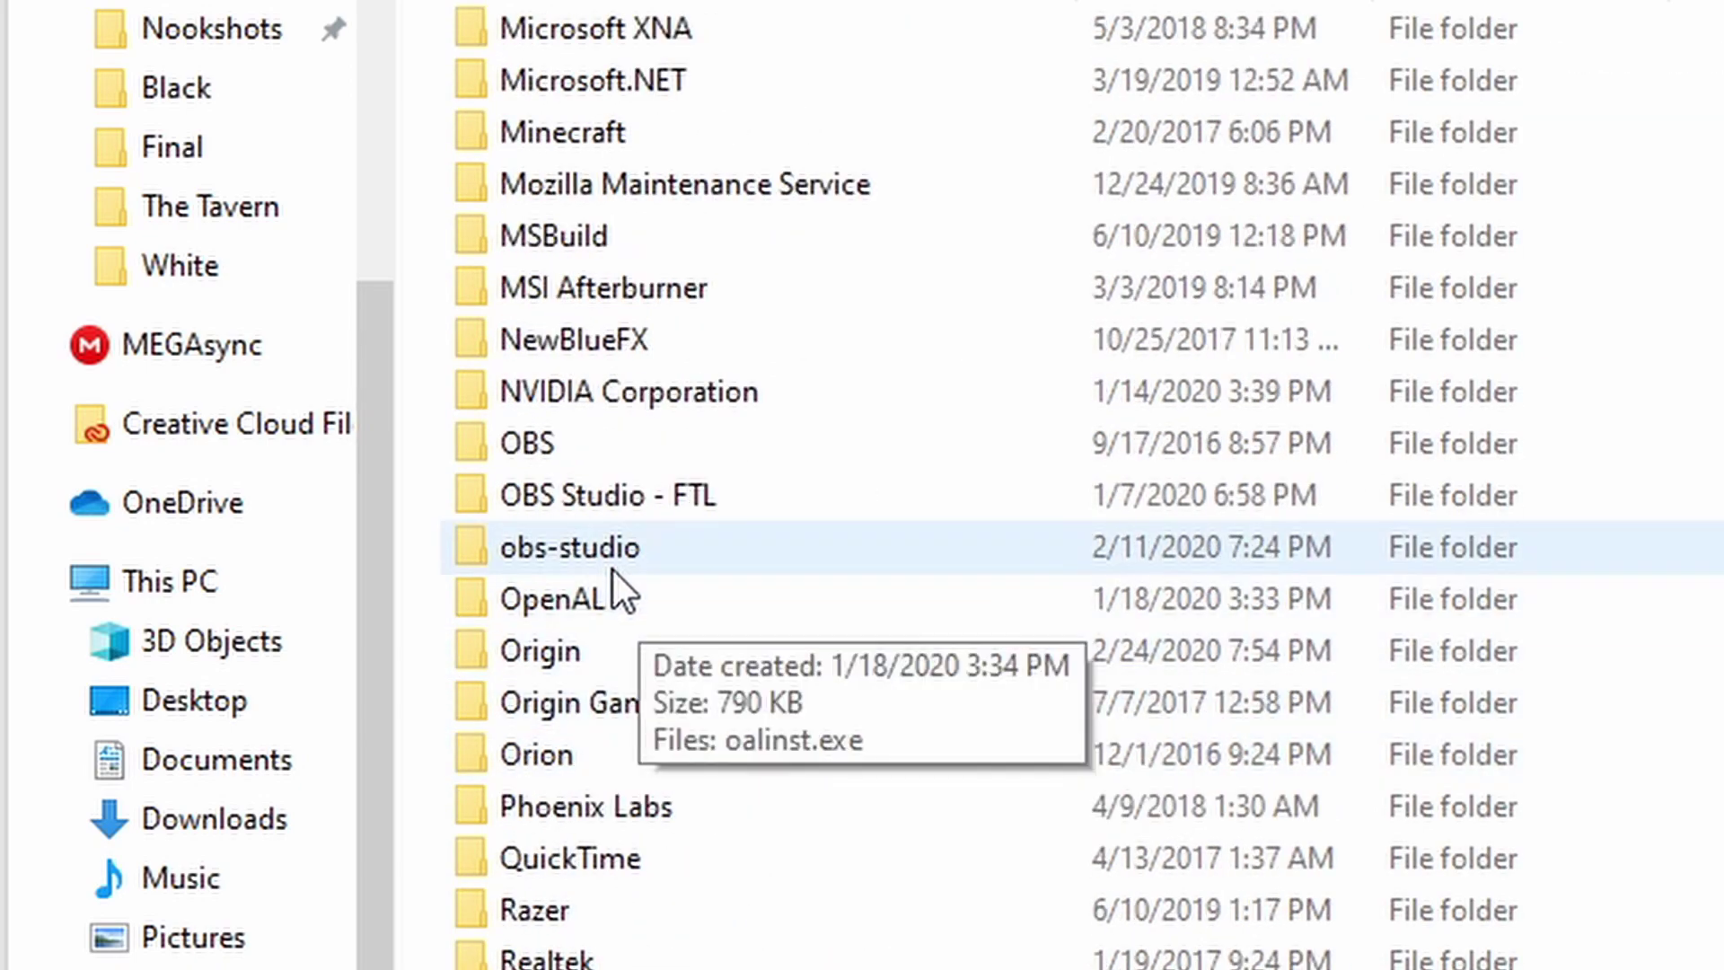
double_click(716, 563)
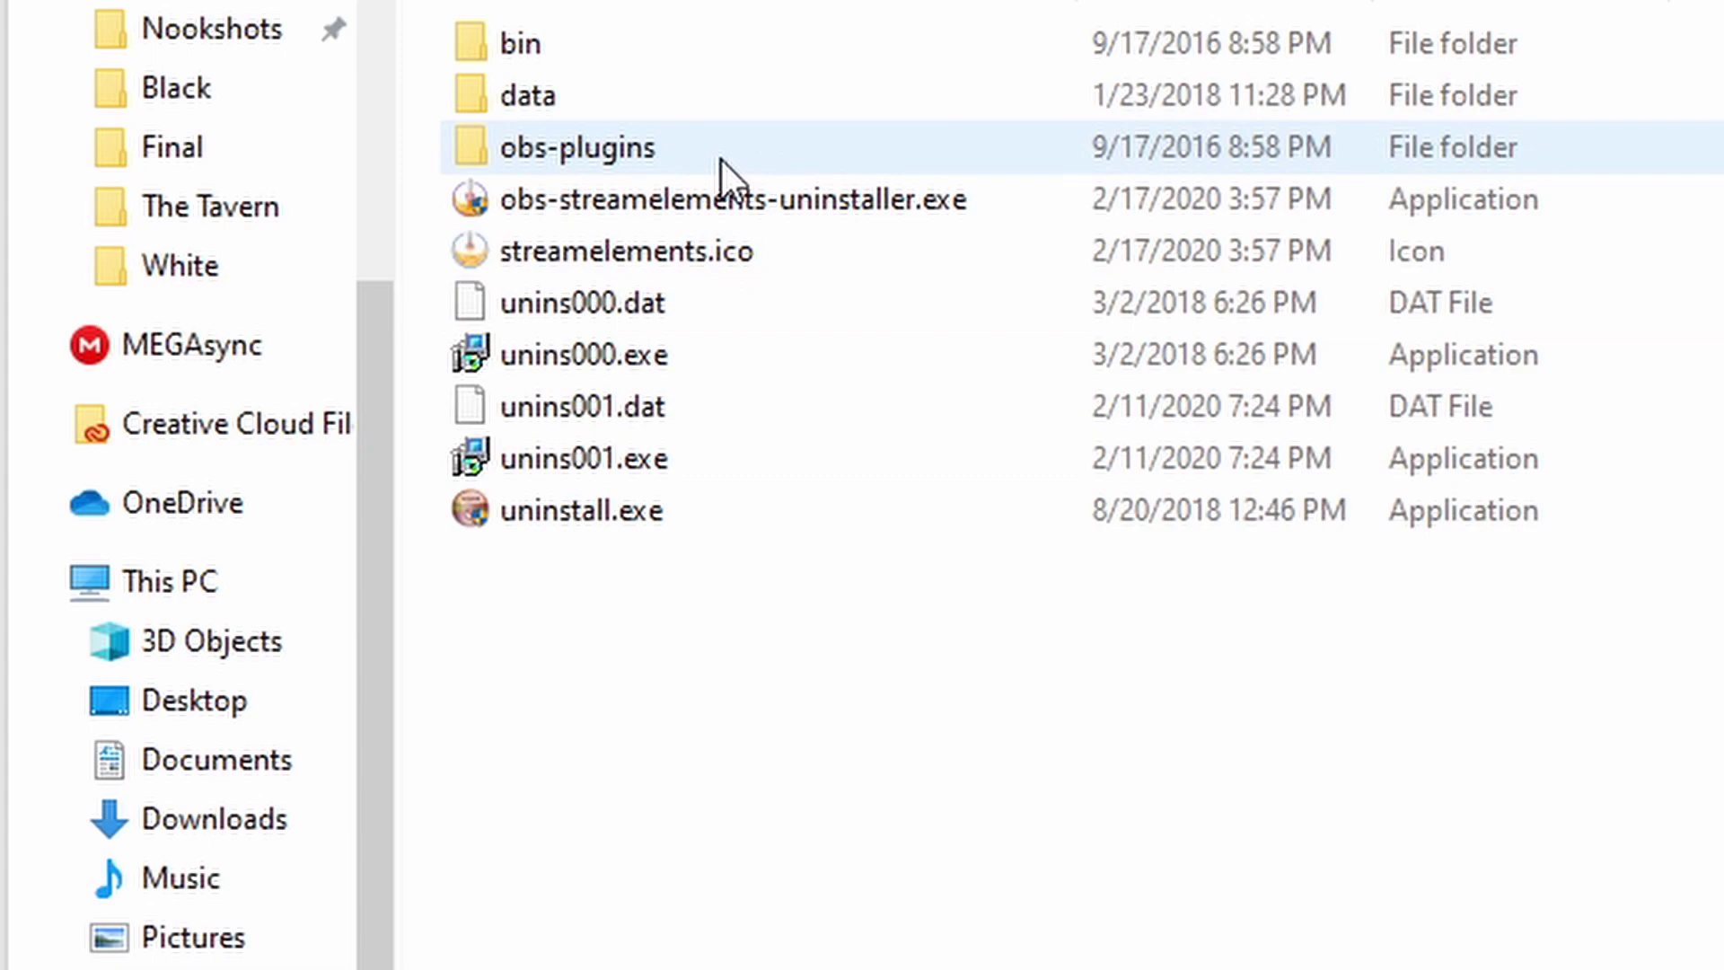
double_click(691, 154)
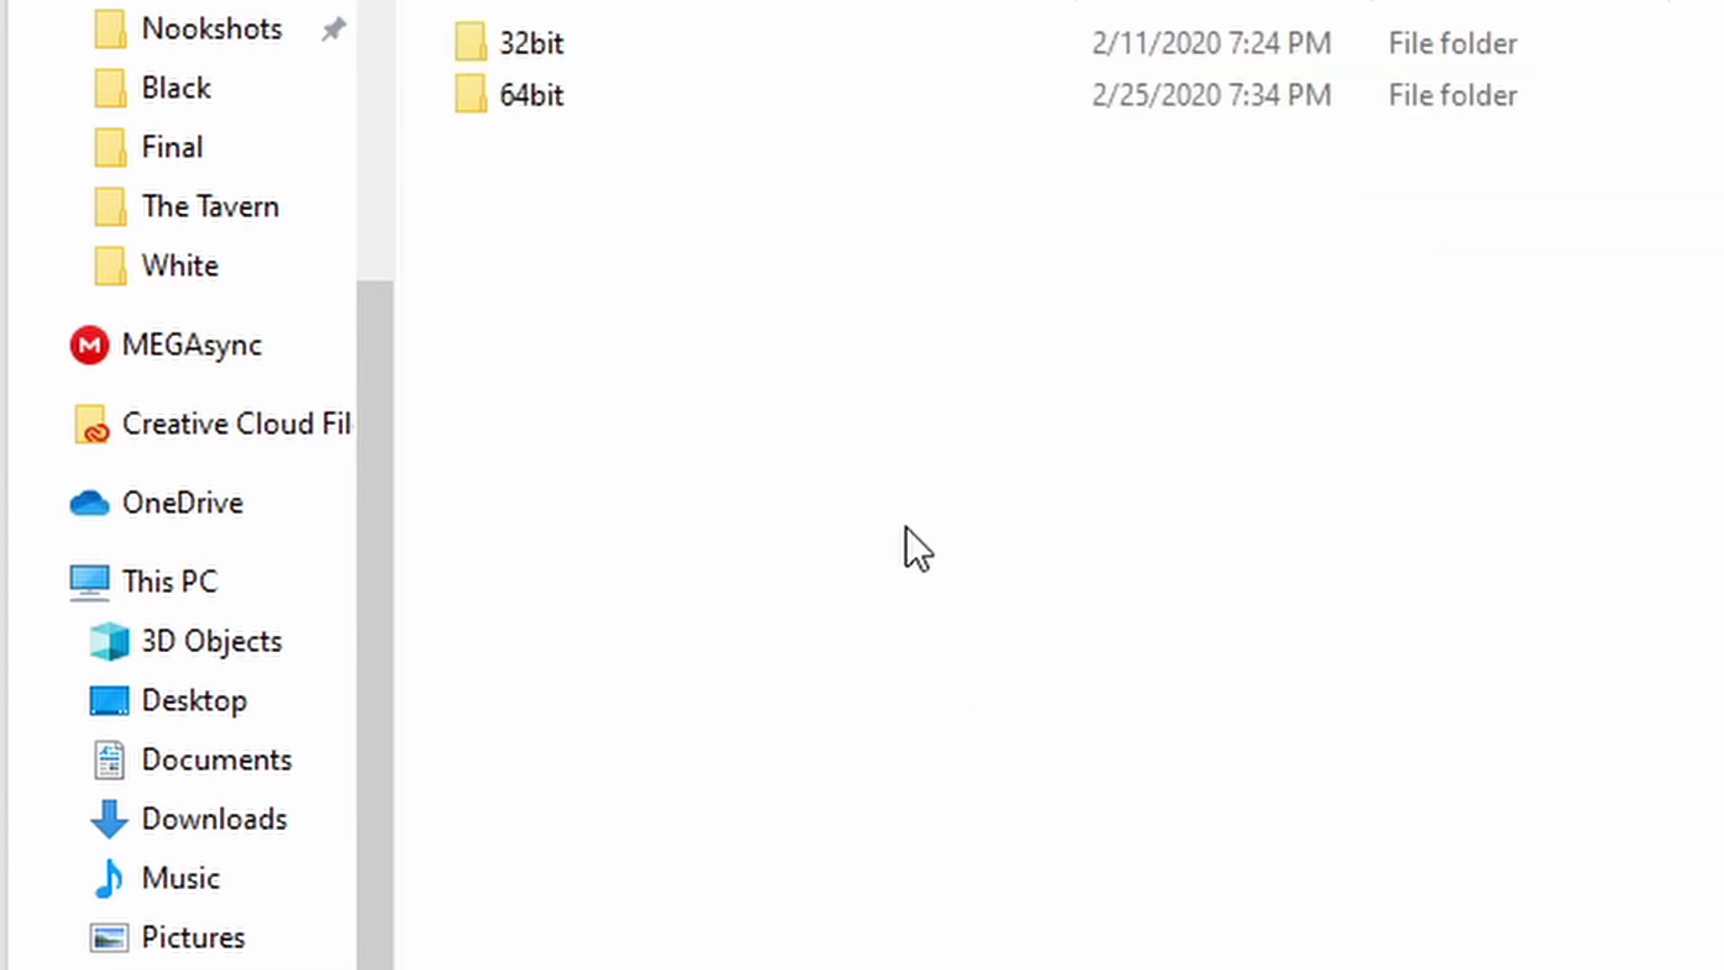
double_click(642, 119)
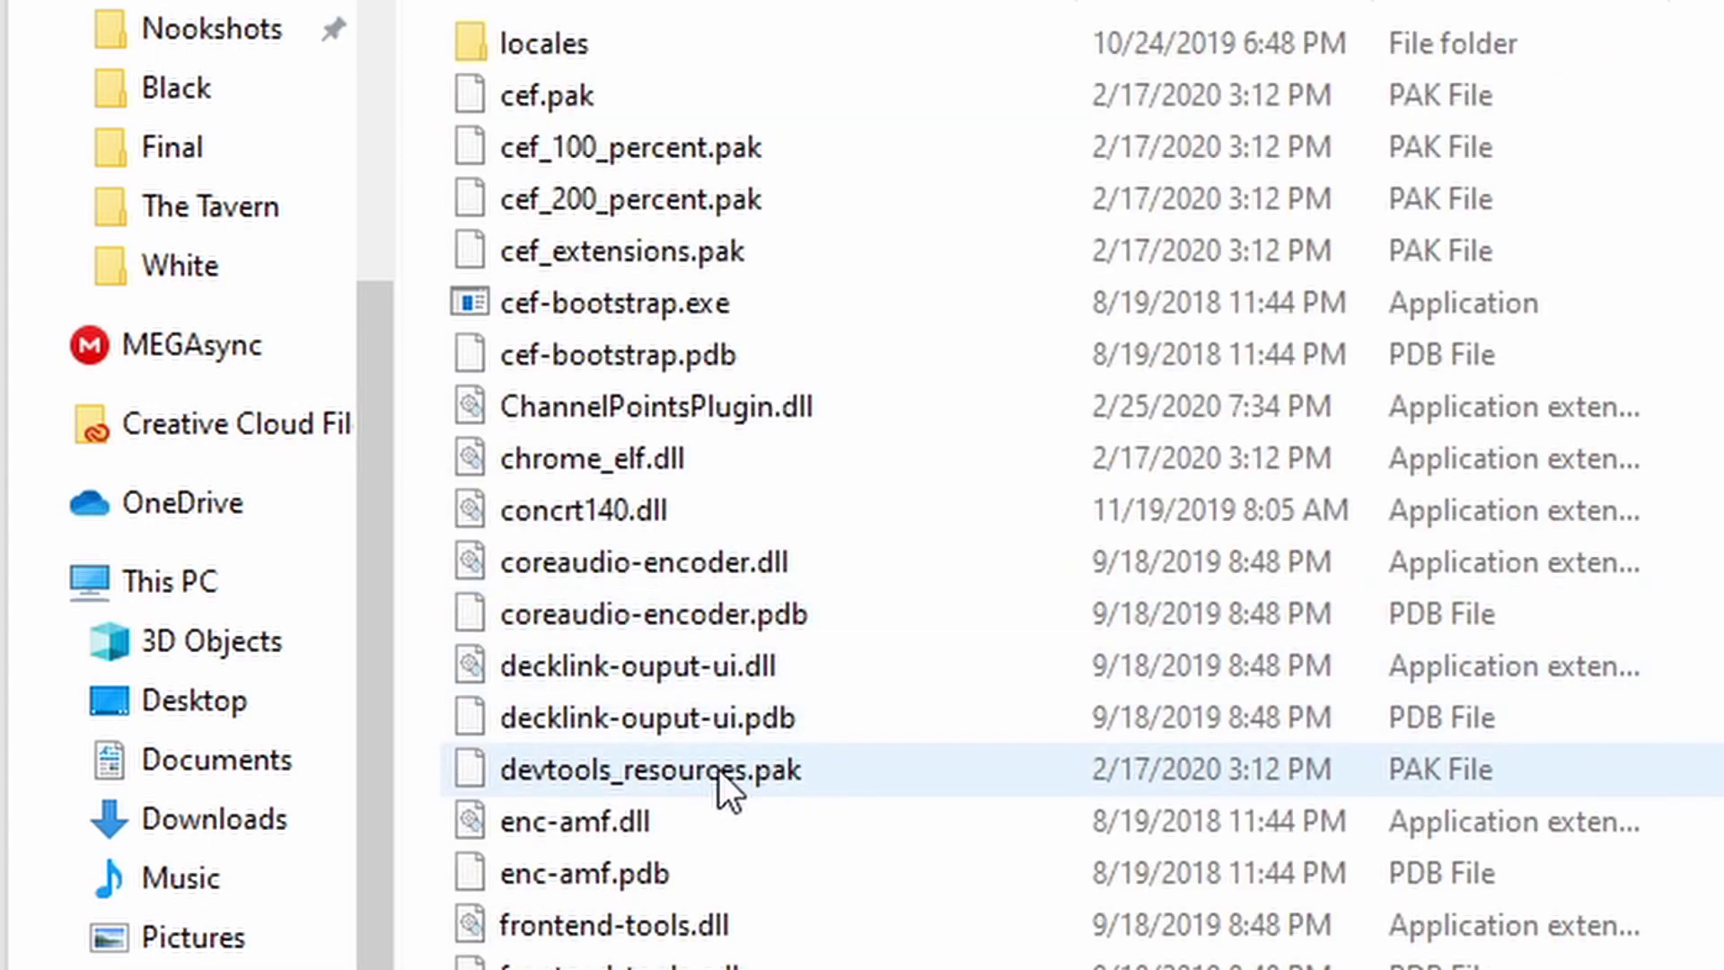
scroll(906, 725, "down", 3)
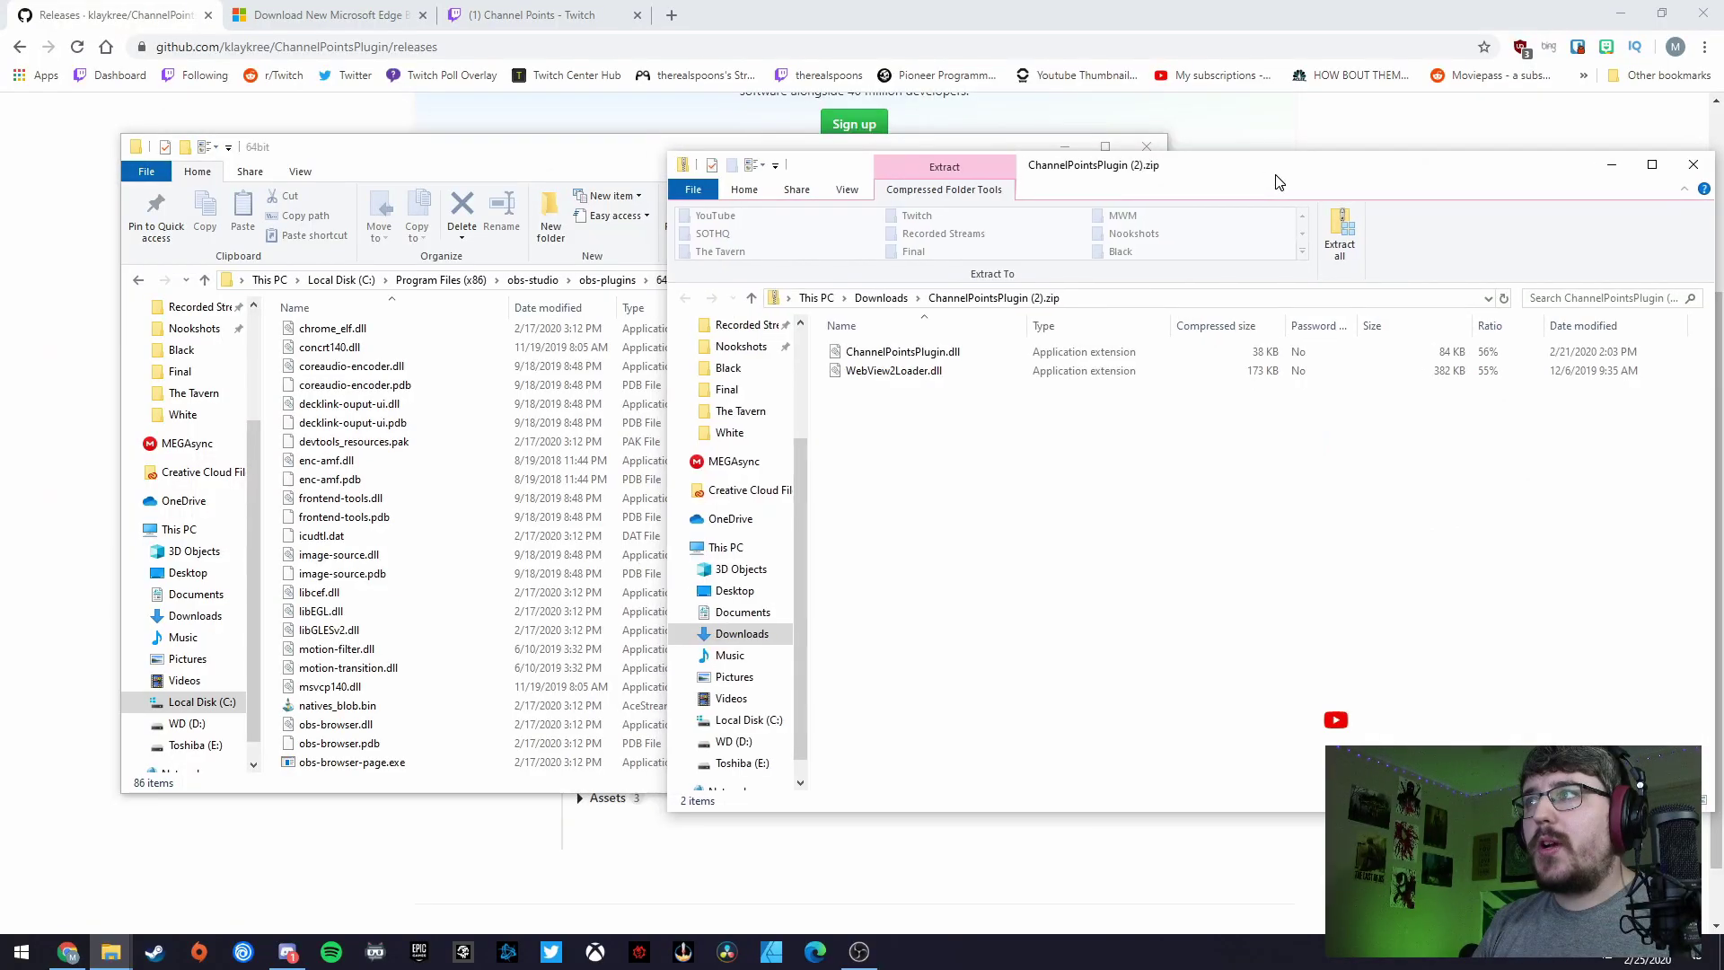
left_click_drag(1278, 177, 1236, 172)
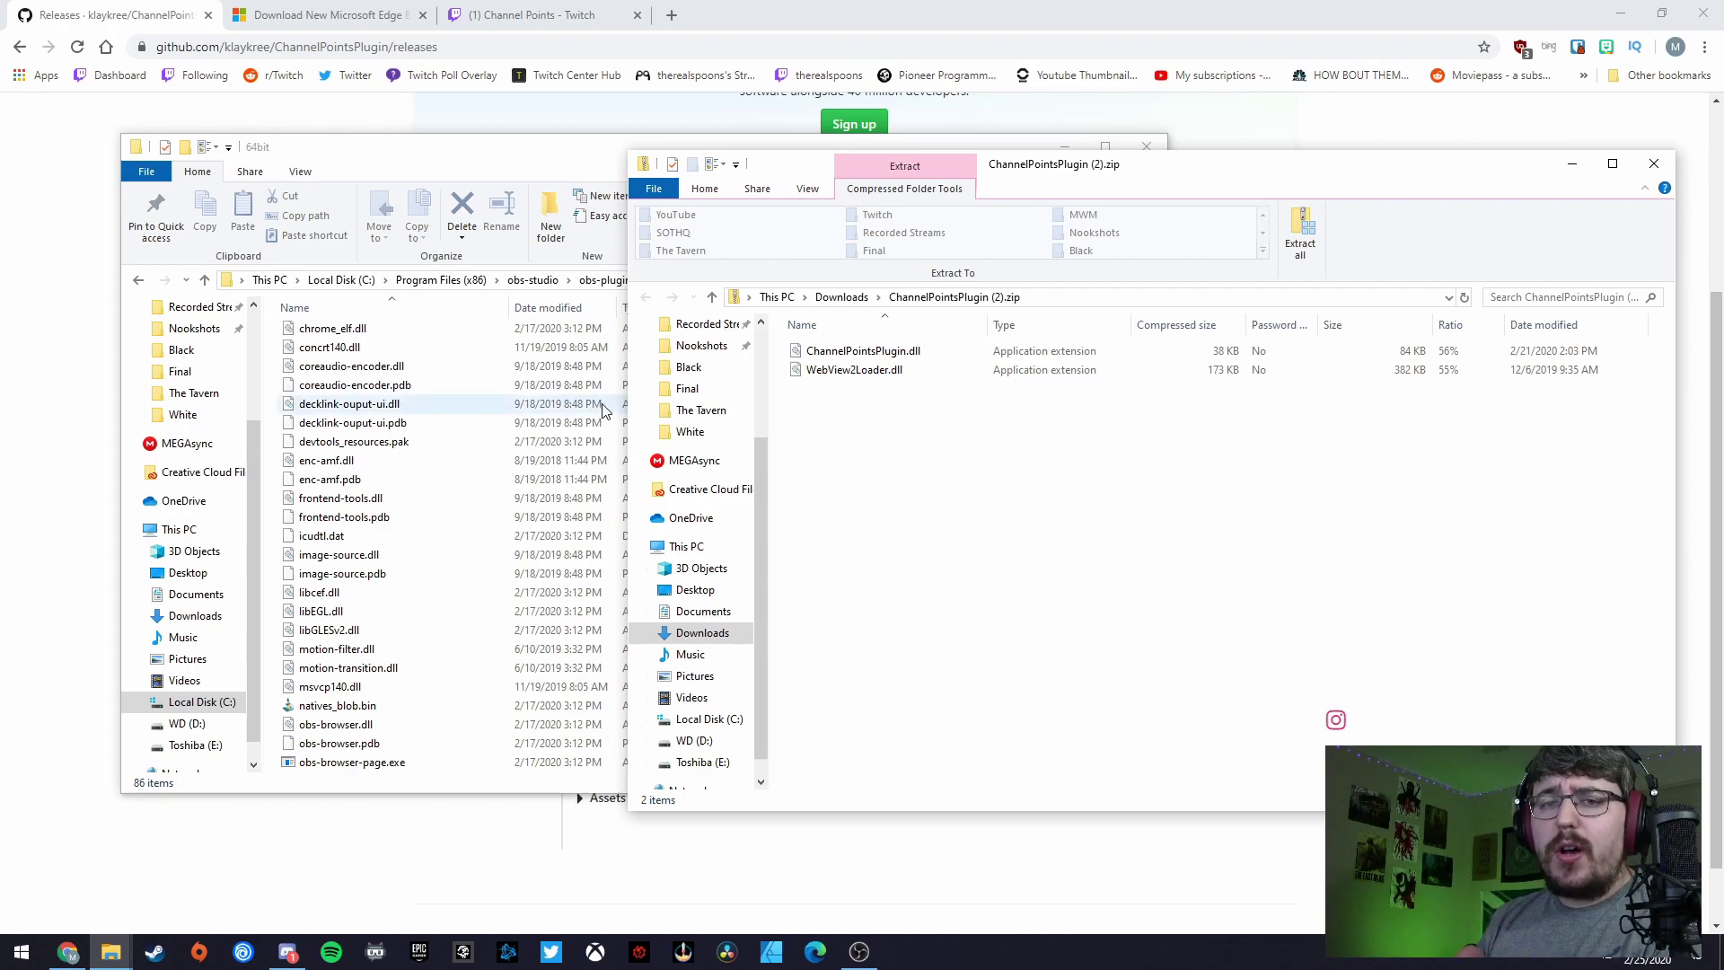
Step: Close the zip window and go back to the plugin README's installation instructions
left_click(1653, 164)
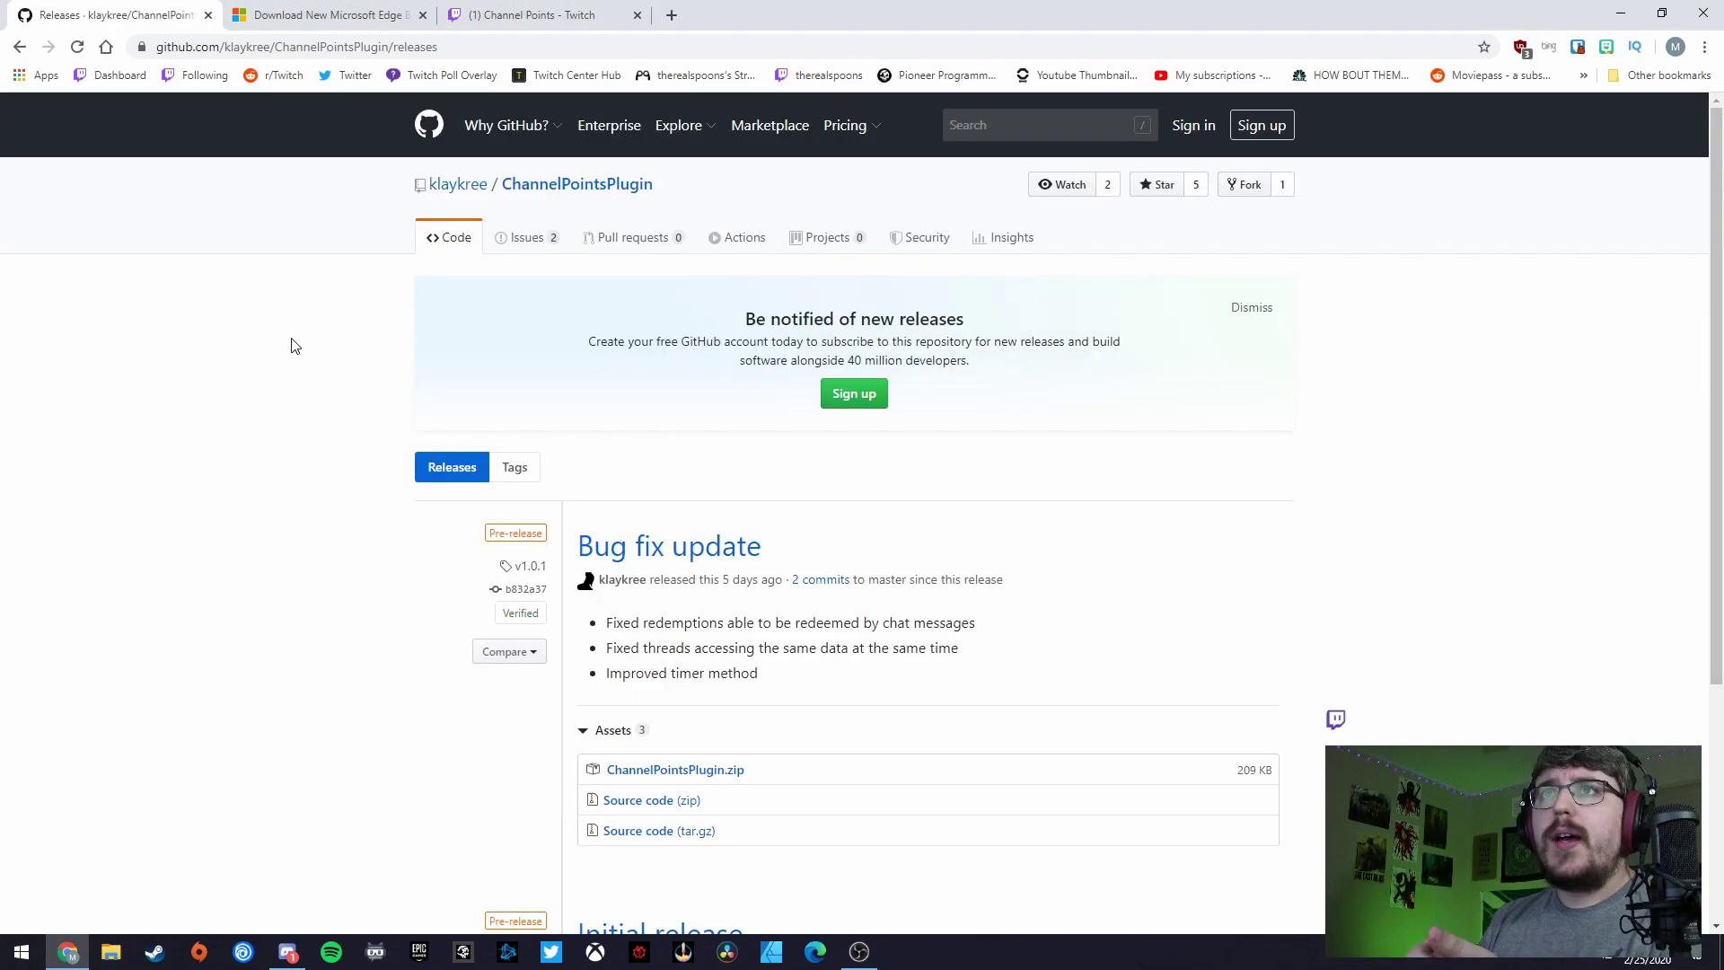
left_click(21, 47)
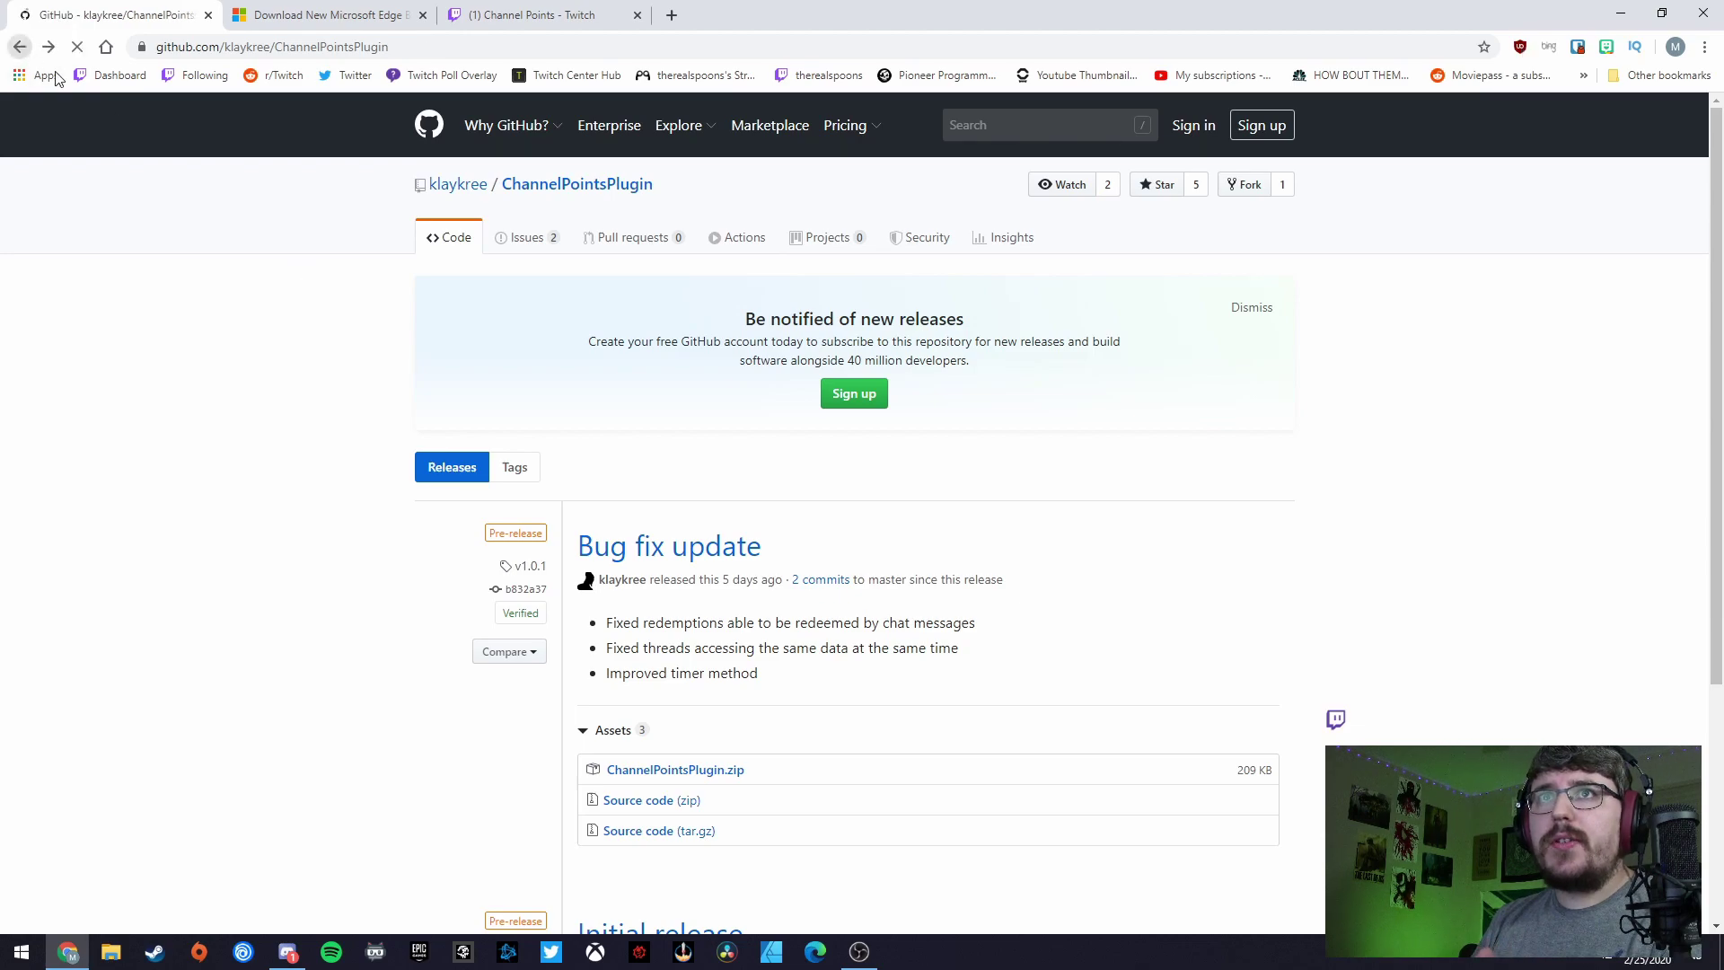
scroll(321, 514, "down", 9)
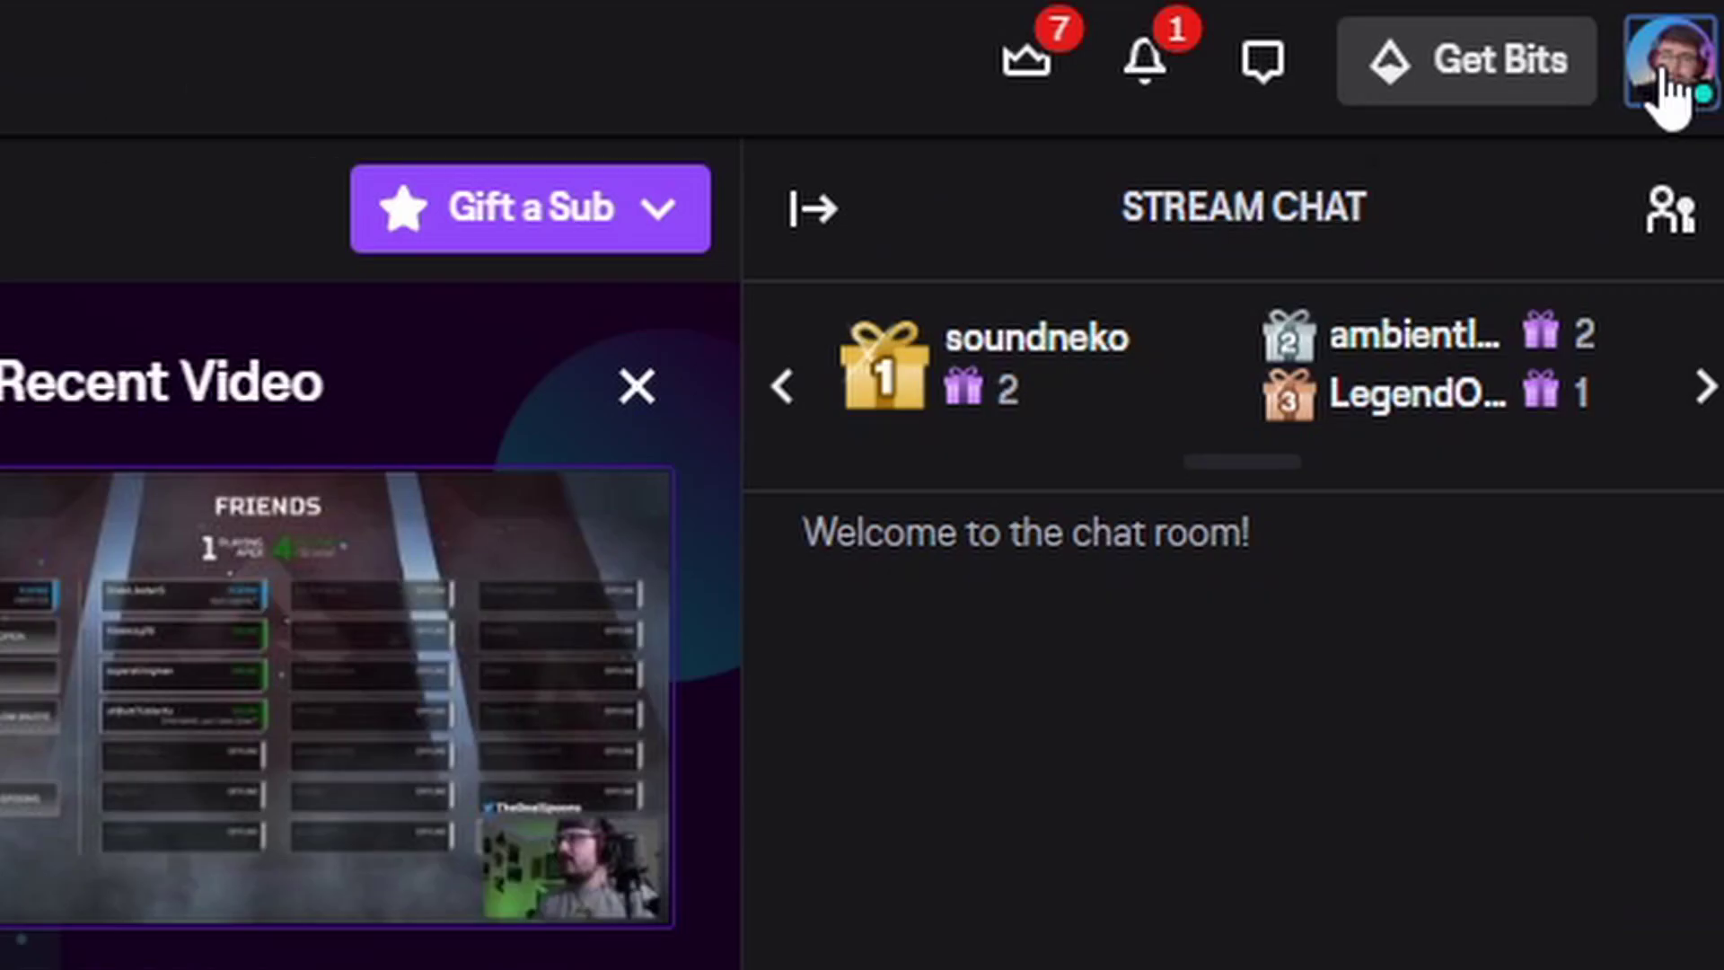
Step: Go to Community > Channel Points > Manage Rewards in the Twitch Creator Dashboard
left_click(1668, 90)
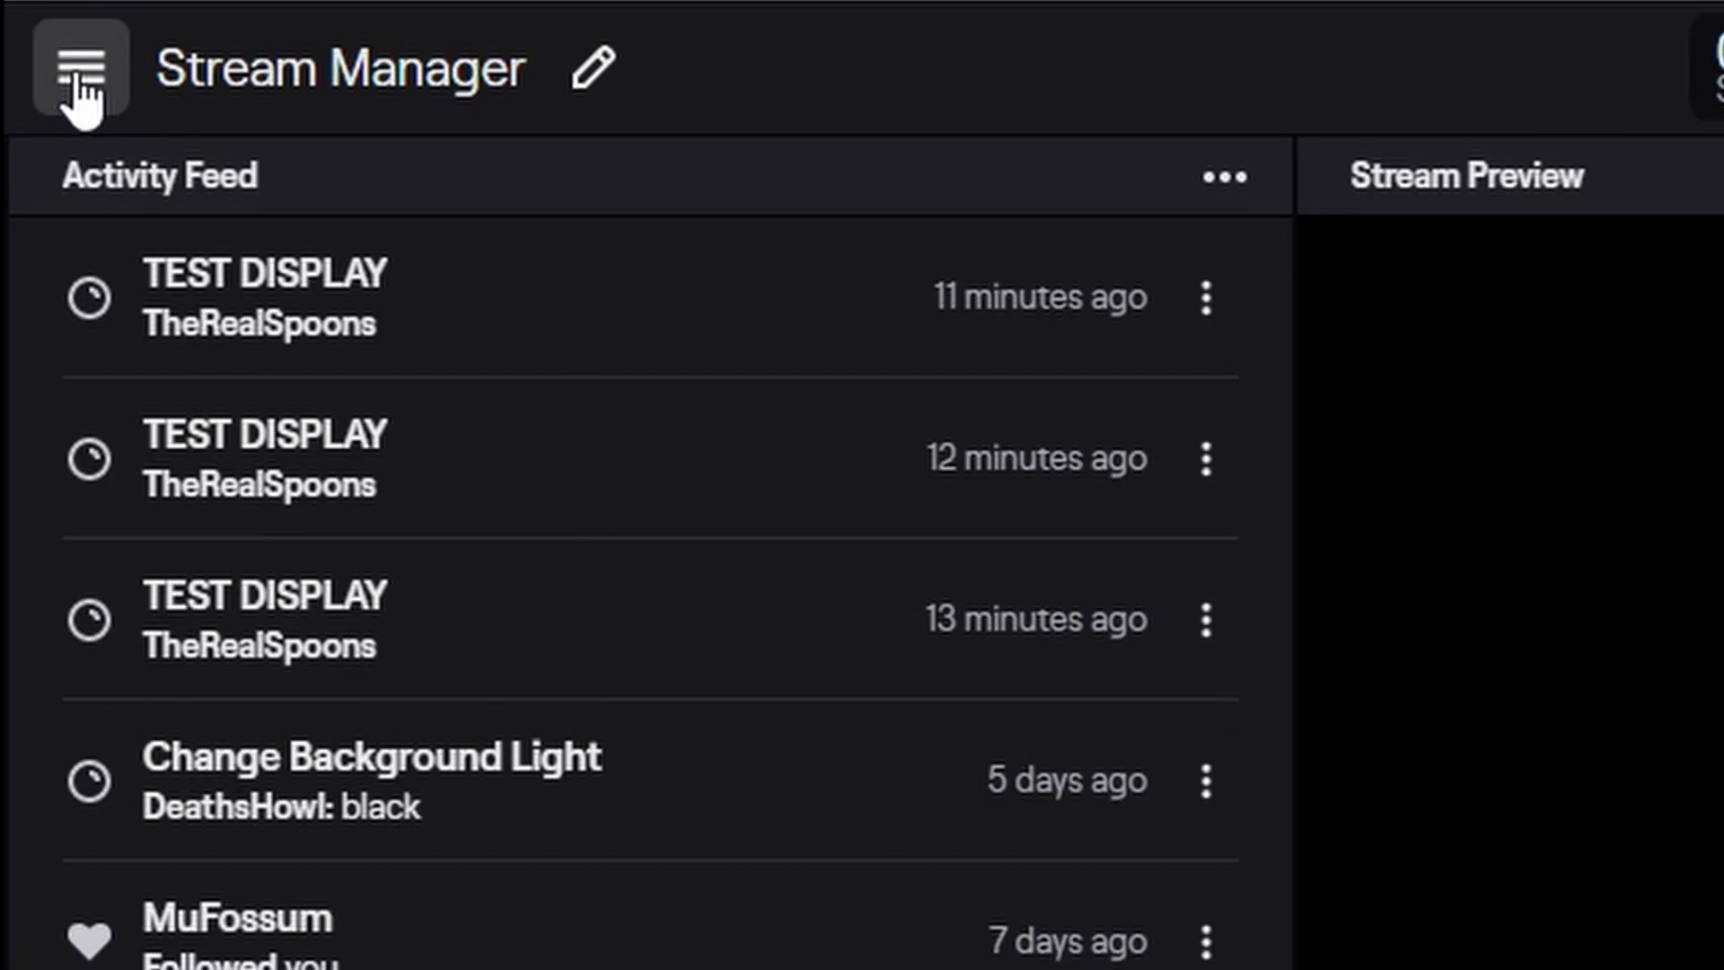
left_click(81, 90)
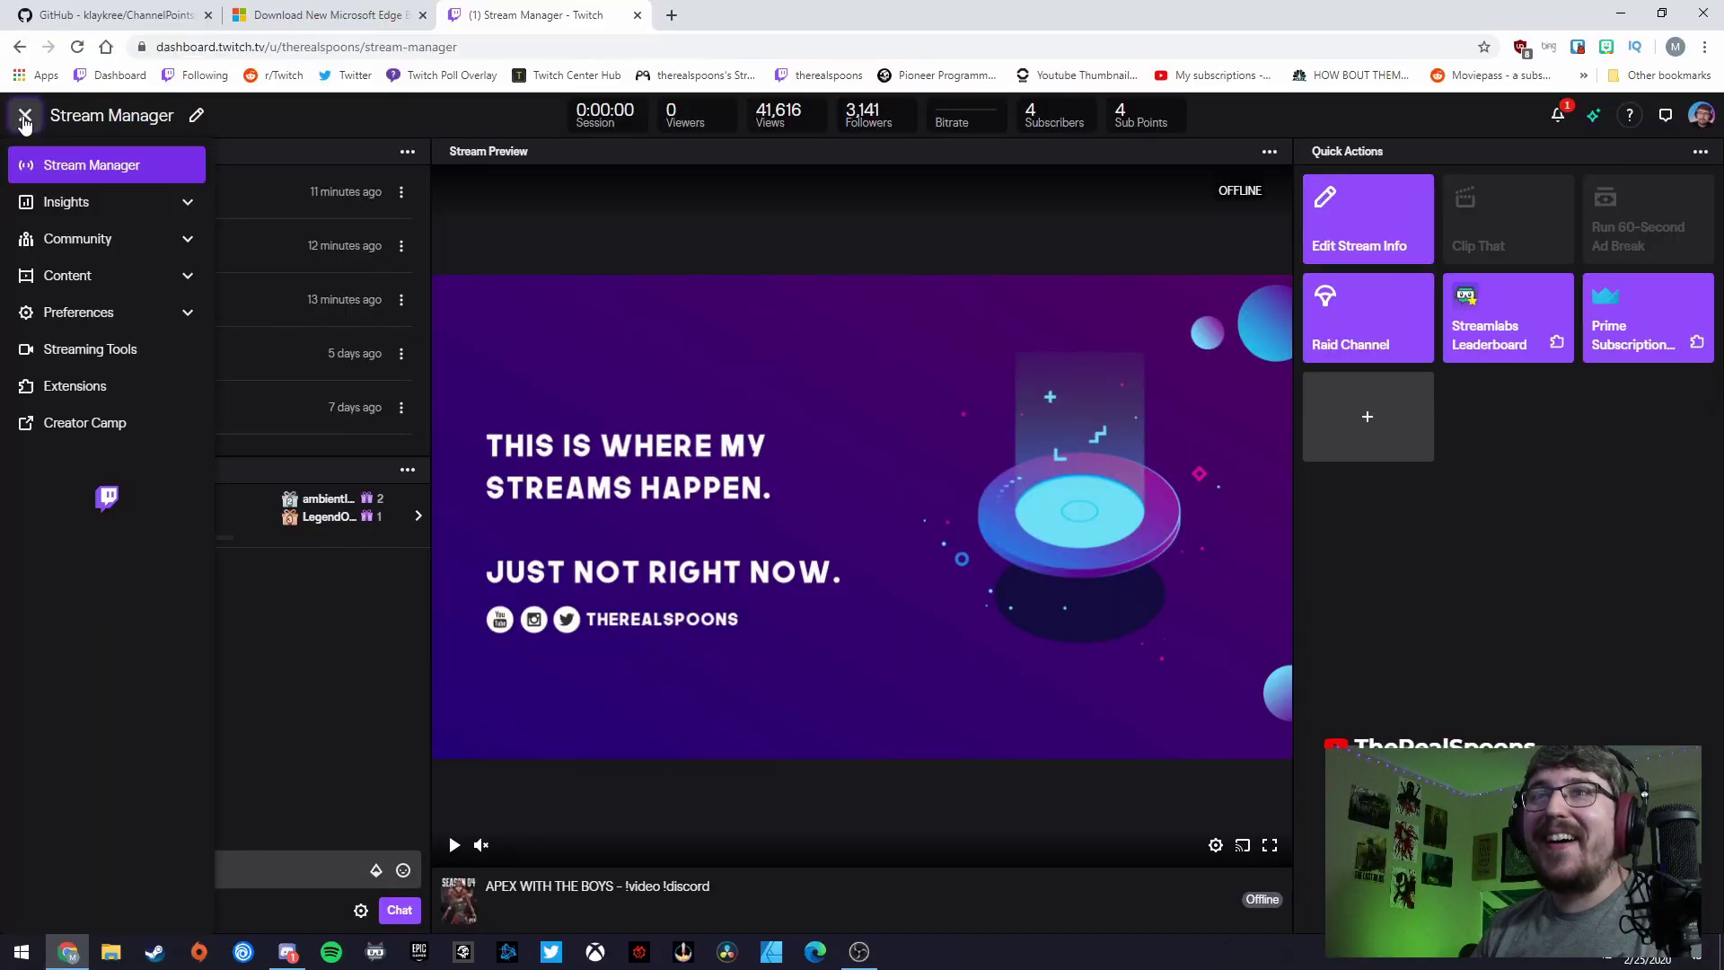
left_click(147, 250)
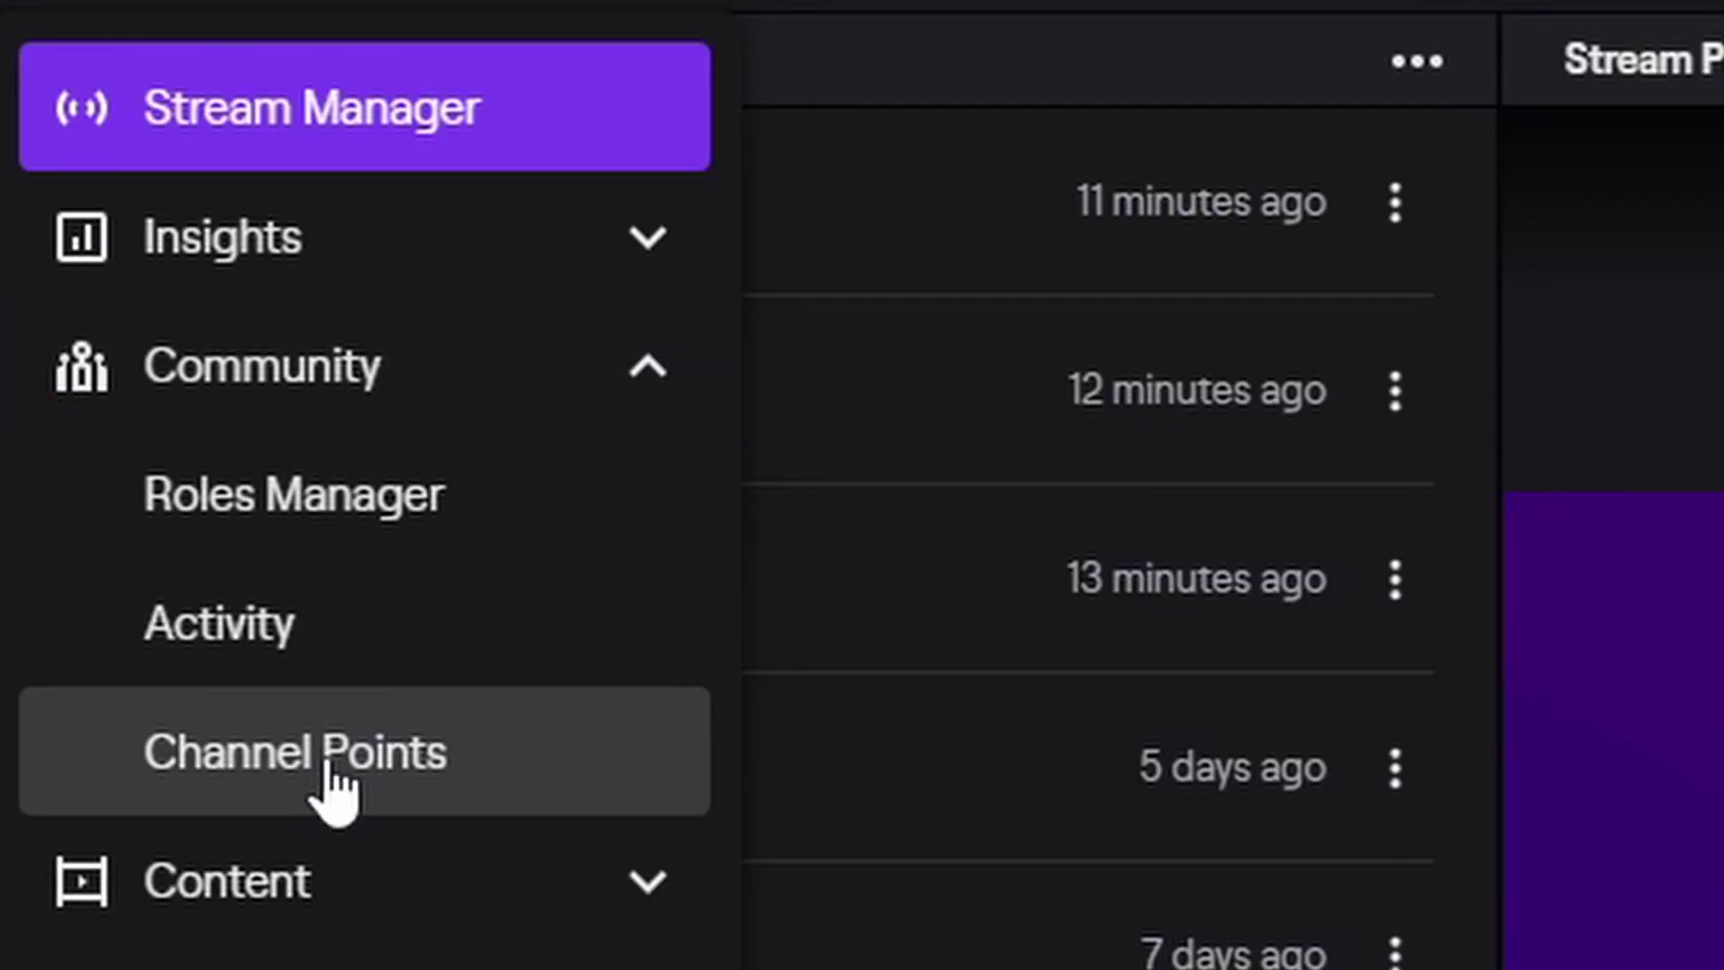
left_click(377, 779)
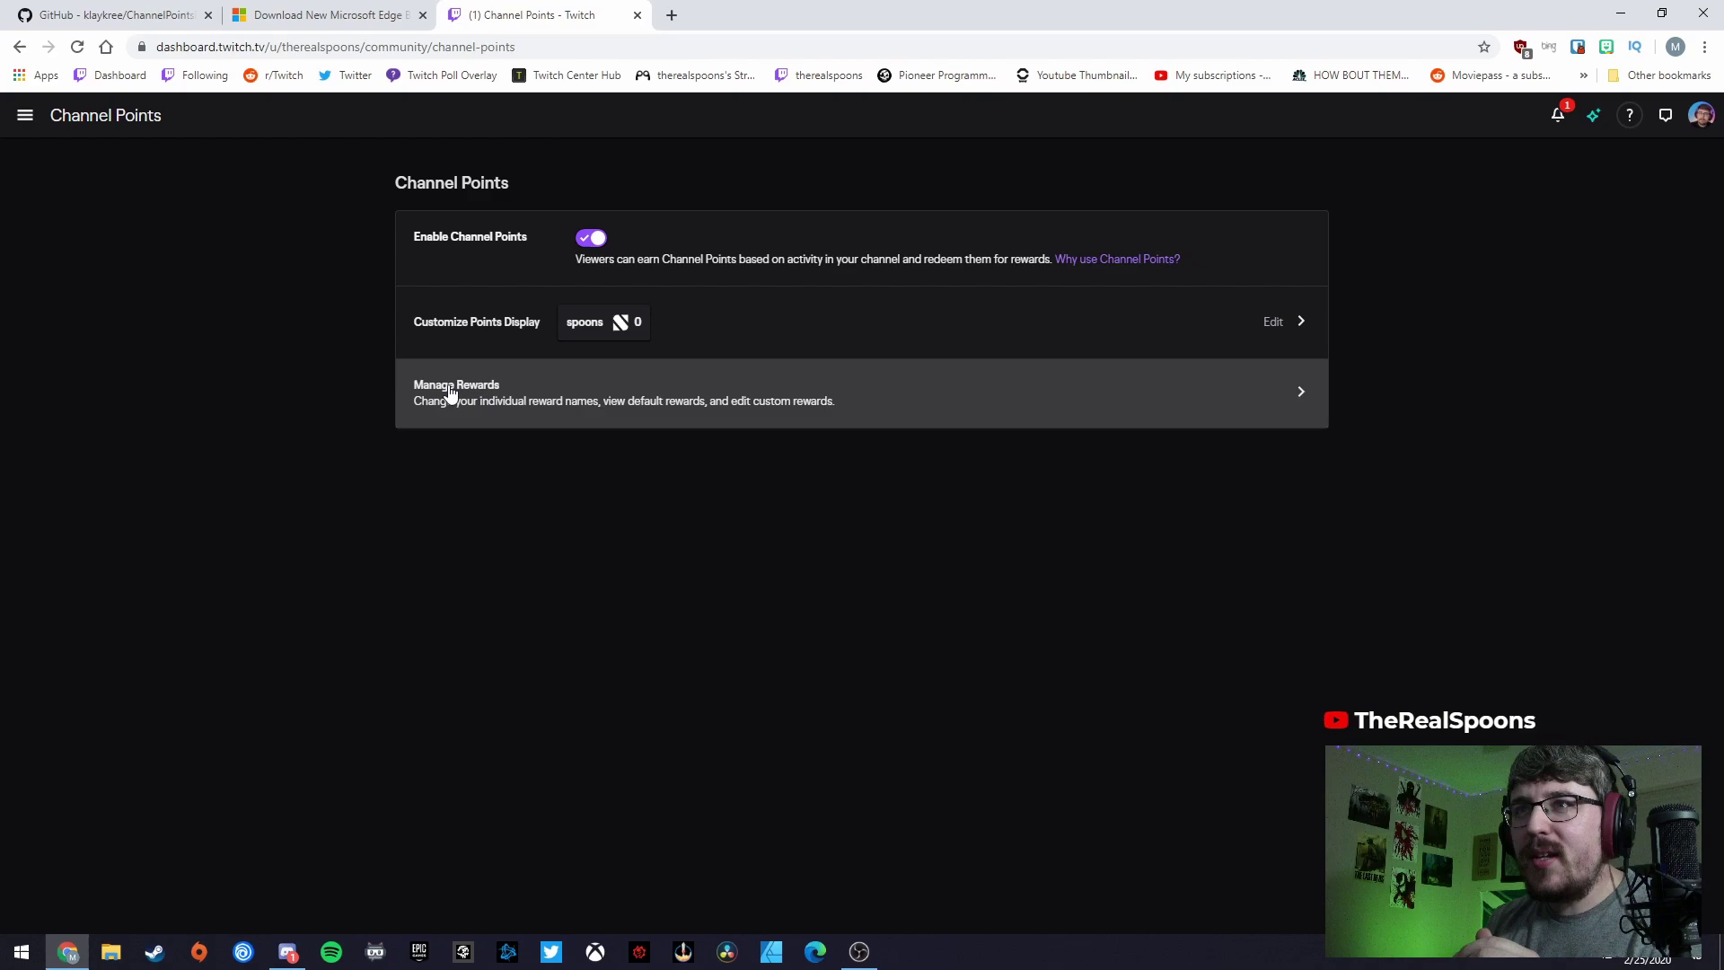
left_click(449, 403)
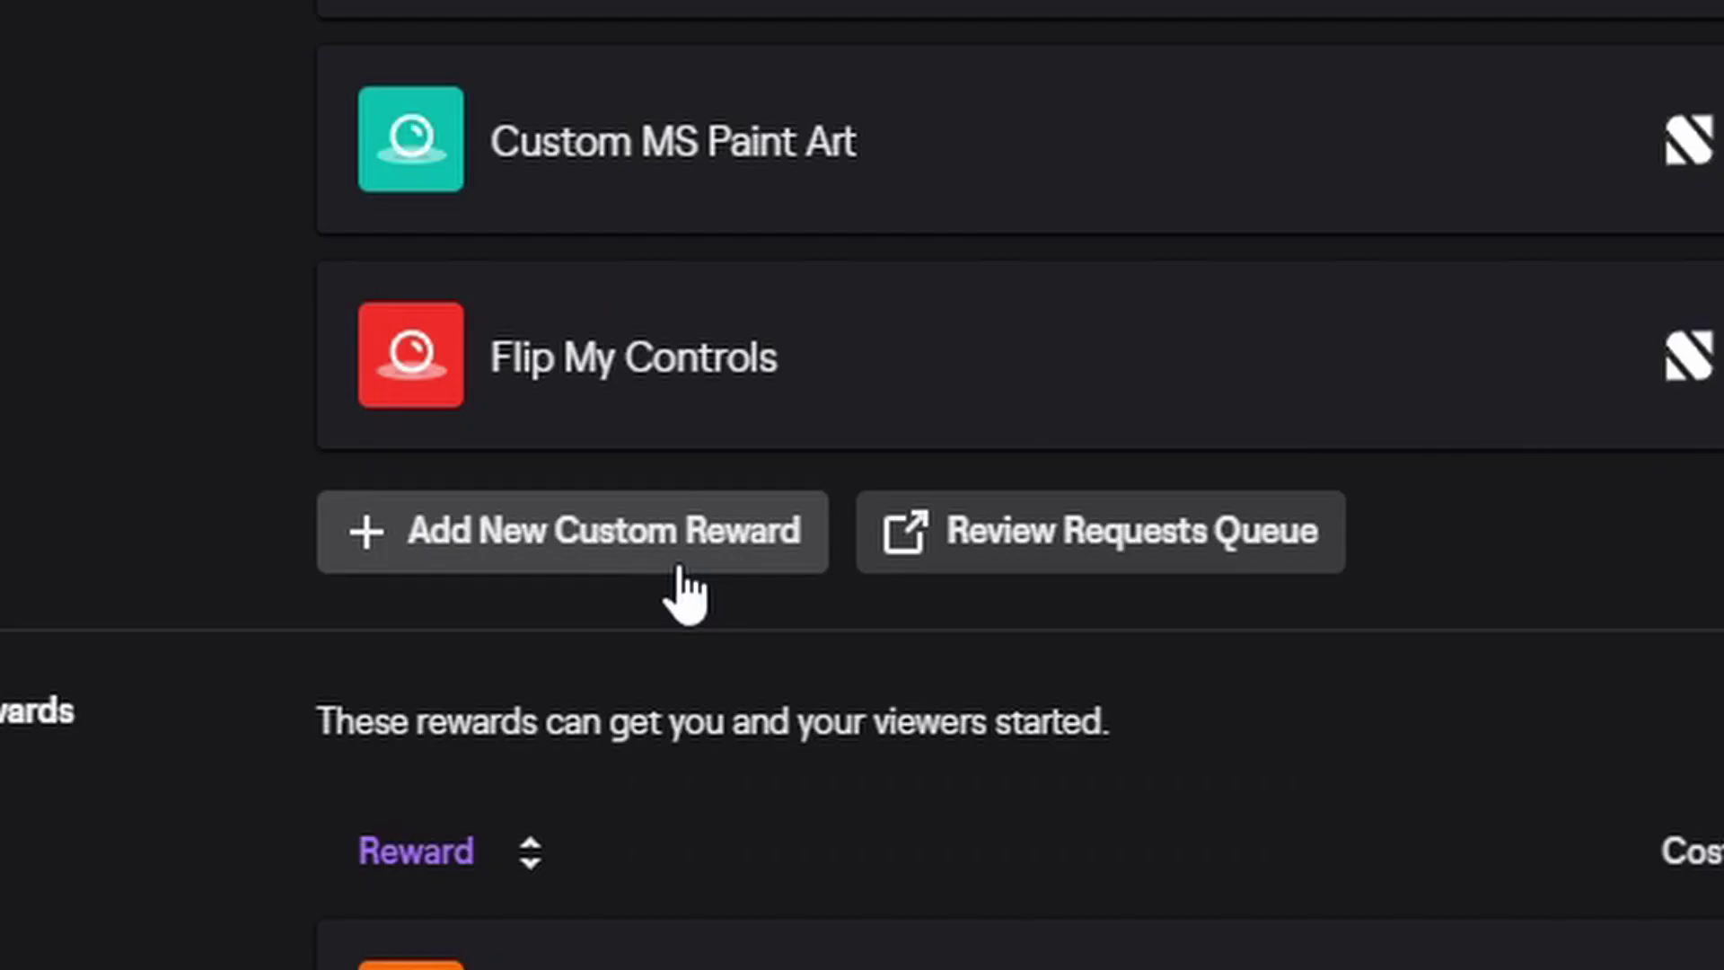
Step: Create custom reward 'RANDOM IMAGE', cost 1, description 'Display a random image on stream!'
left_click(680, 569)
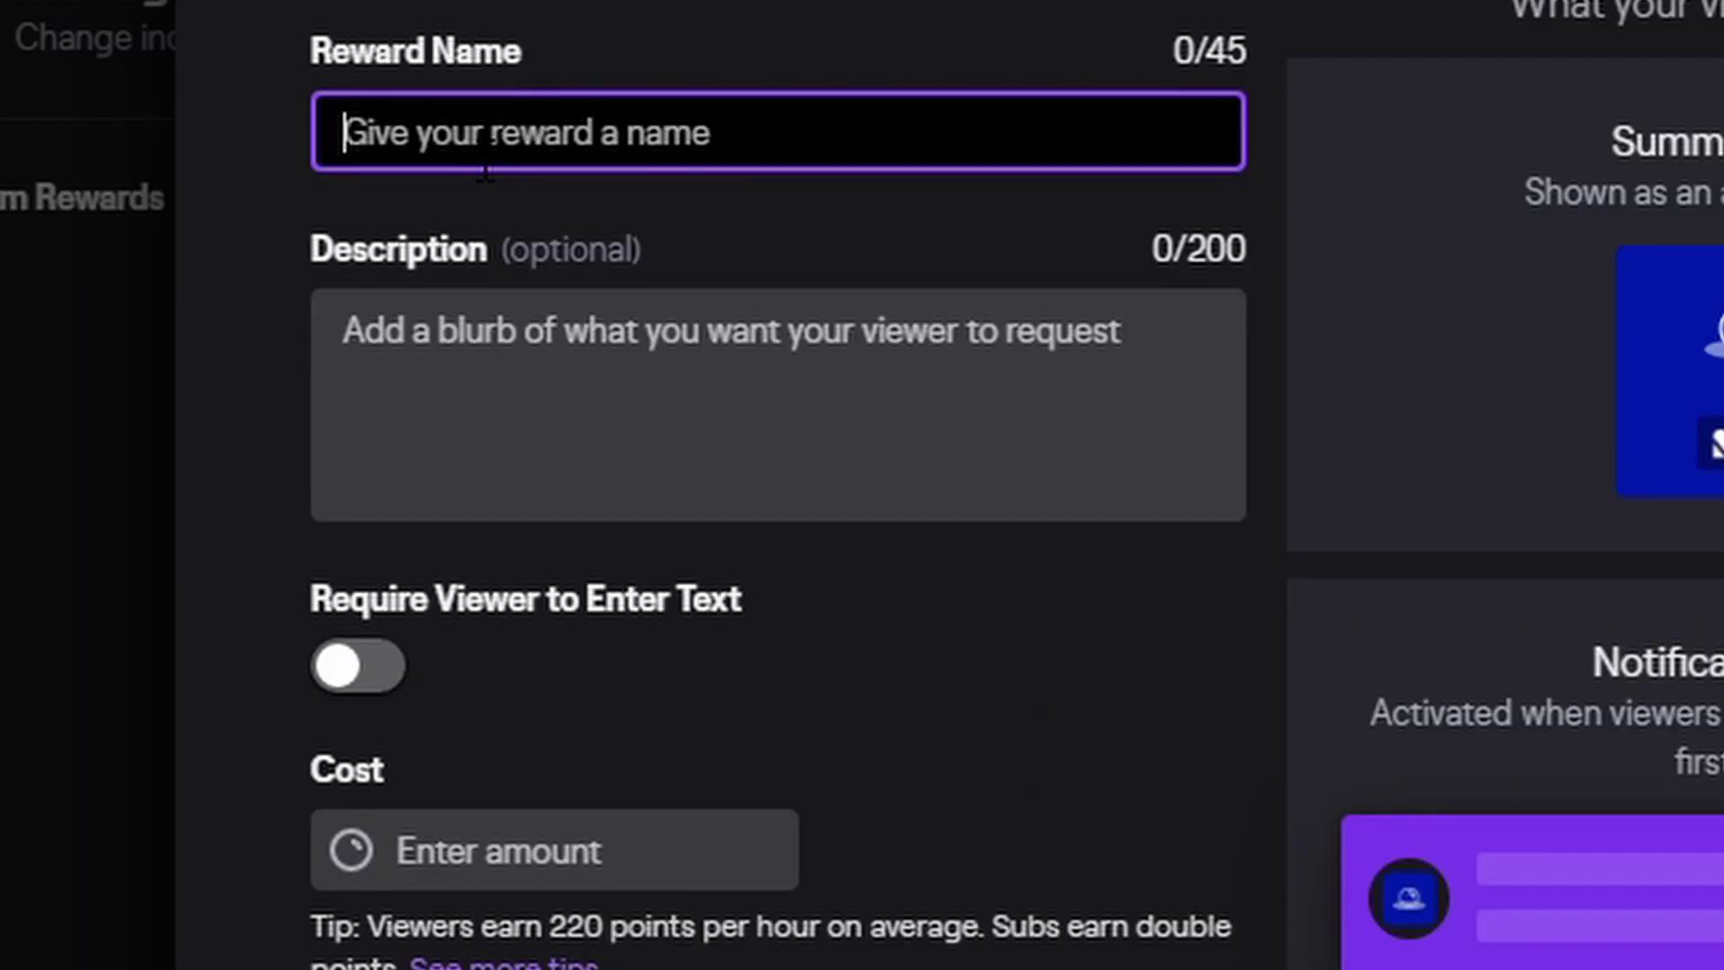
type("RANDOM IMAGE")
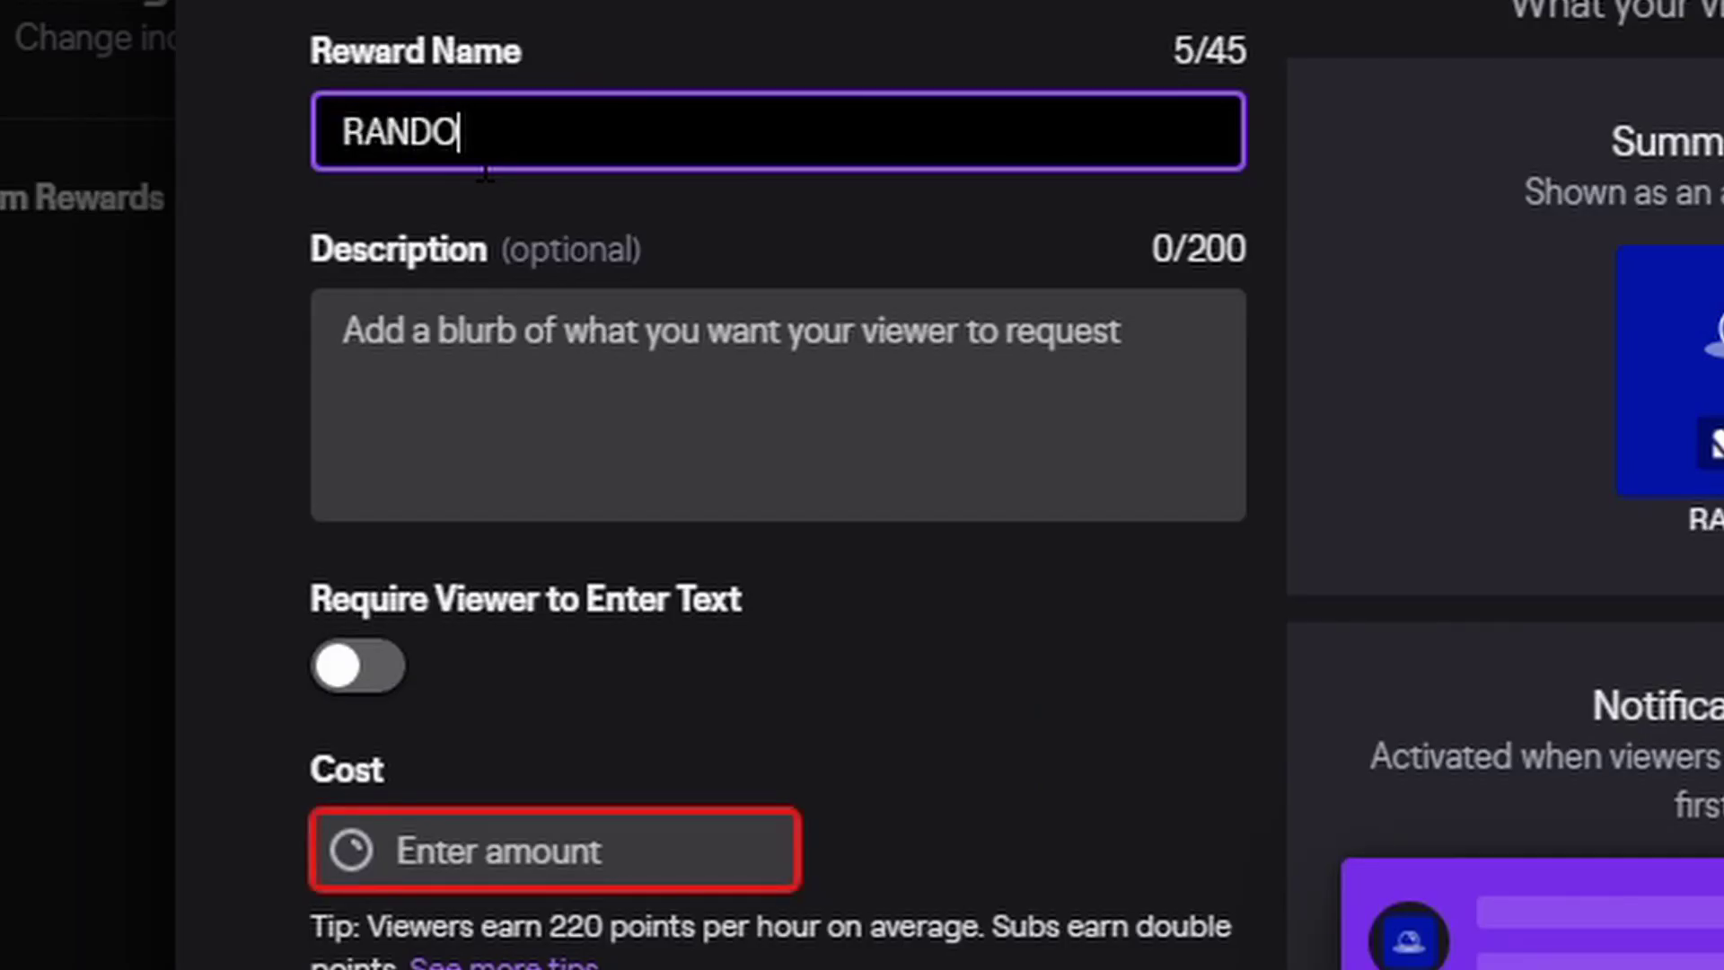
left_click(458, 390)
type("Display ")
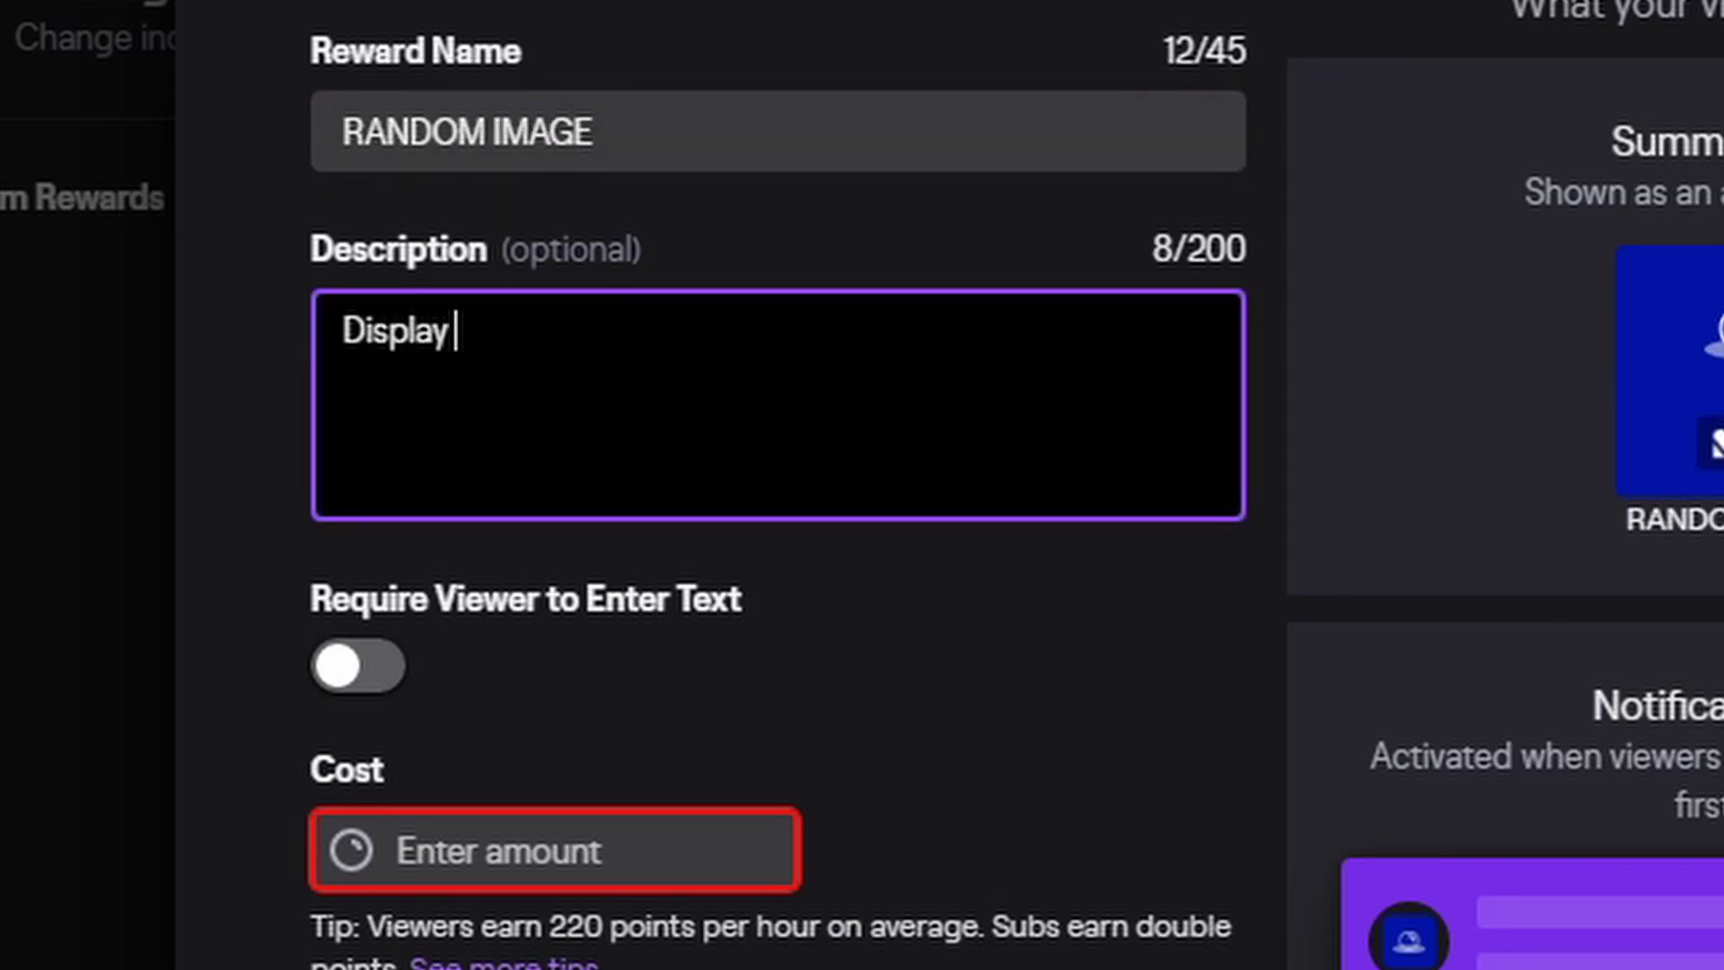
type("a random image on stream!")
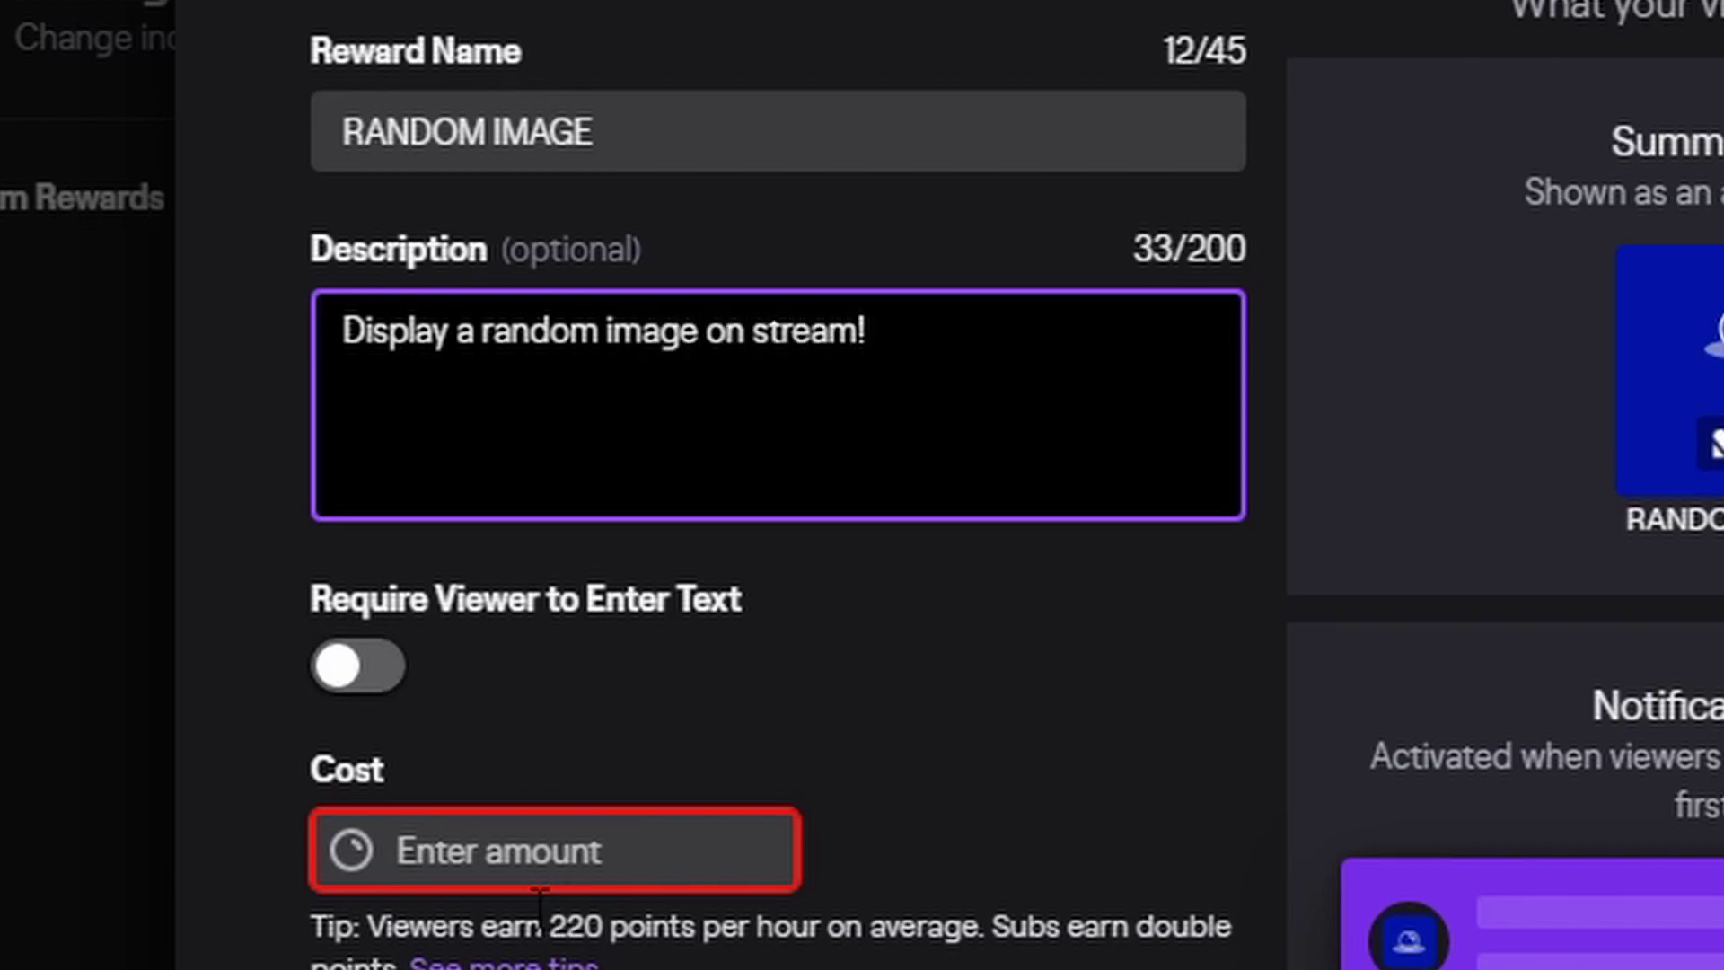
left_click(492, 851)
type("1")
left_click(918, 710)
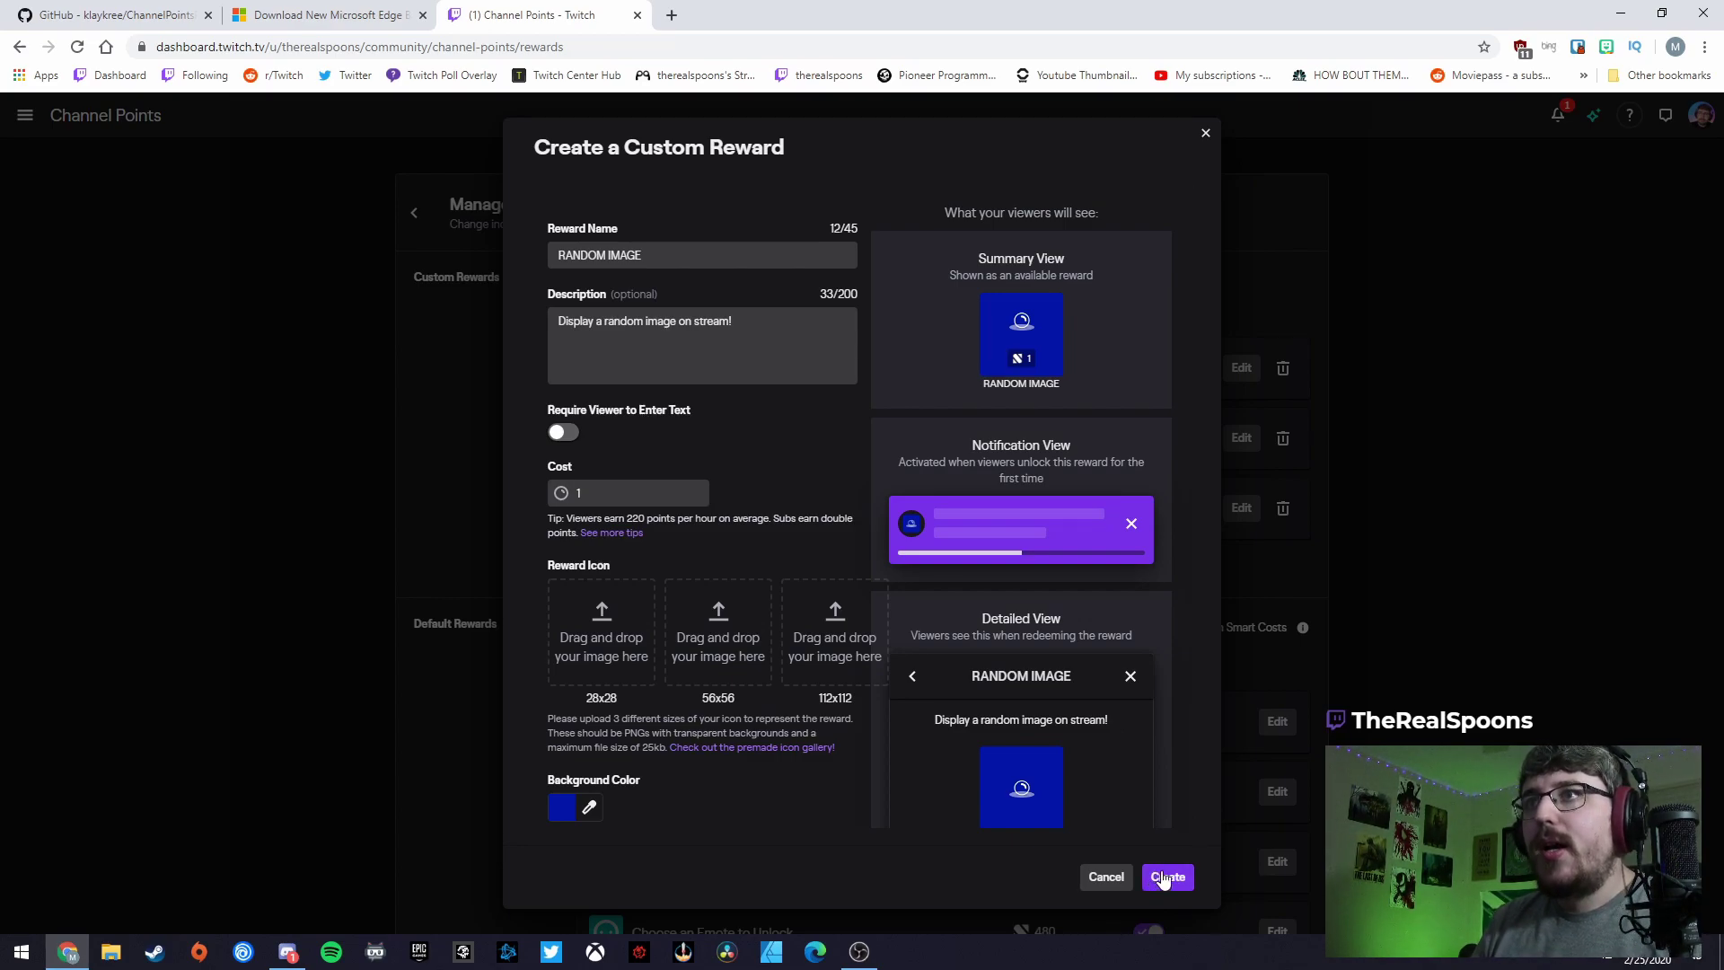
left_click(1163, 879)
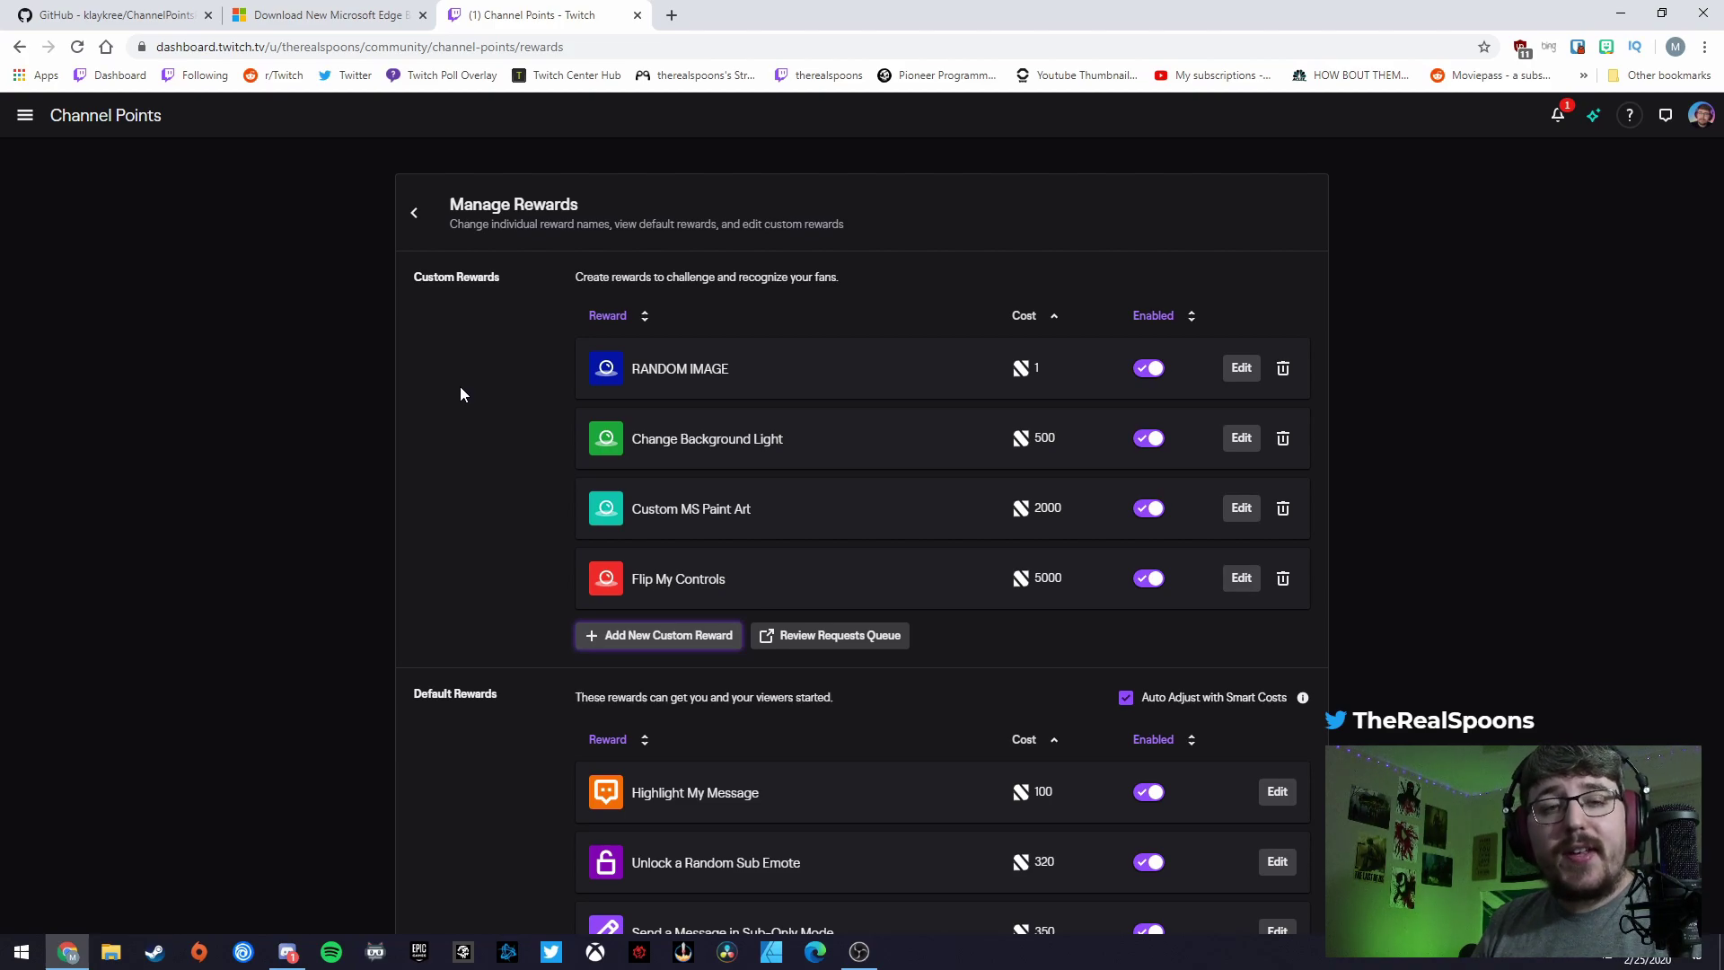
Step: Switch to OBS and add a new Channel Points Display source to the scene
key("alt+Tab")
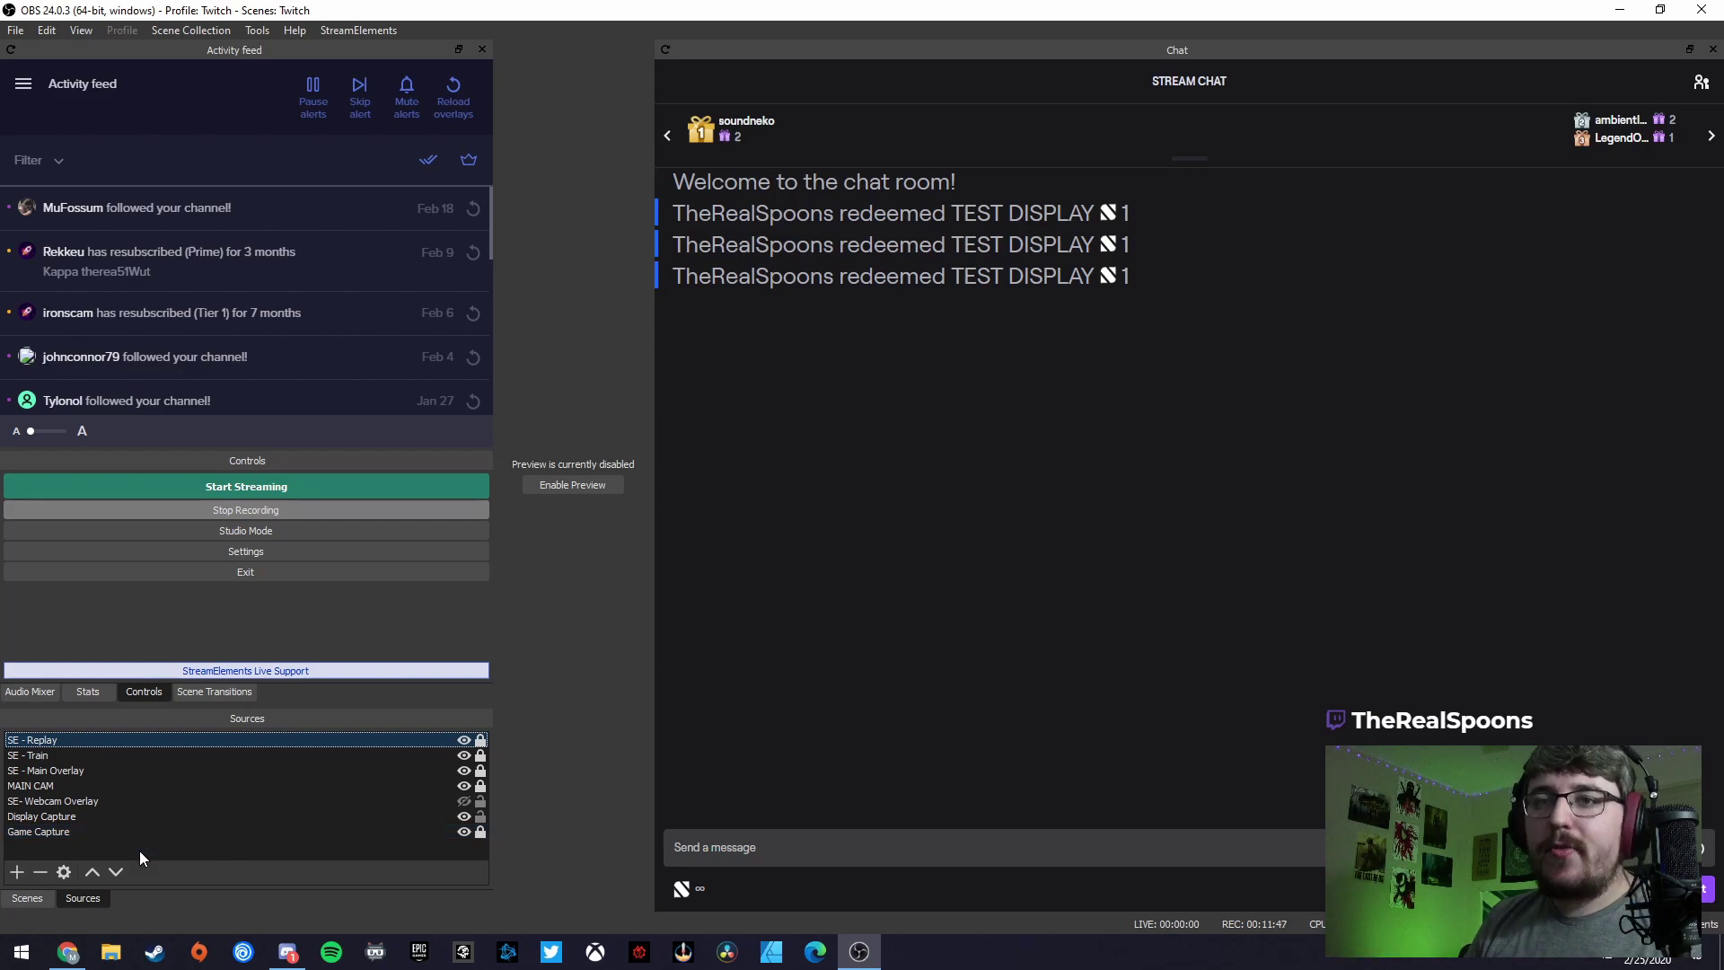
left_click(20, 874)
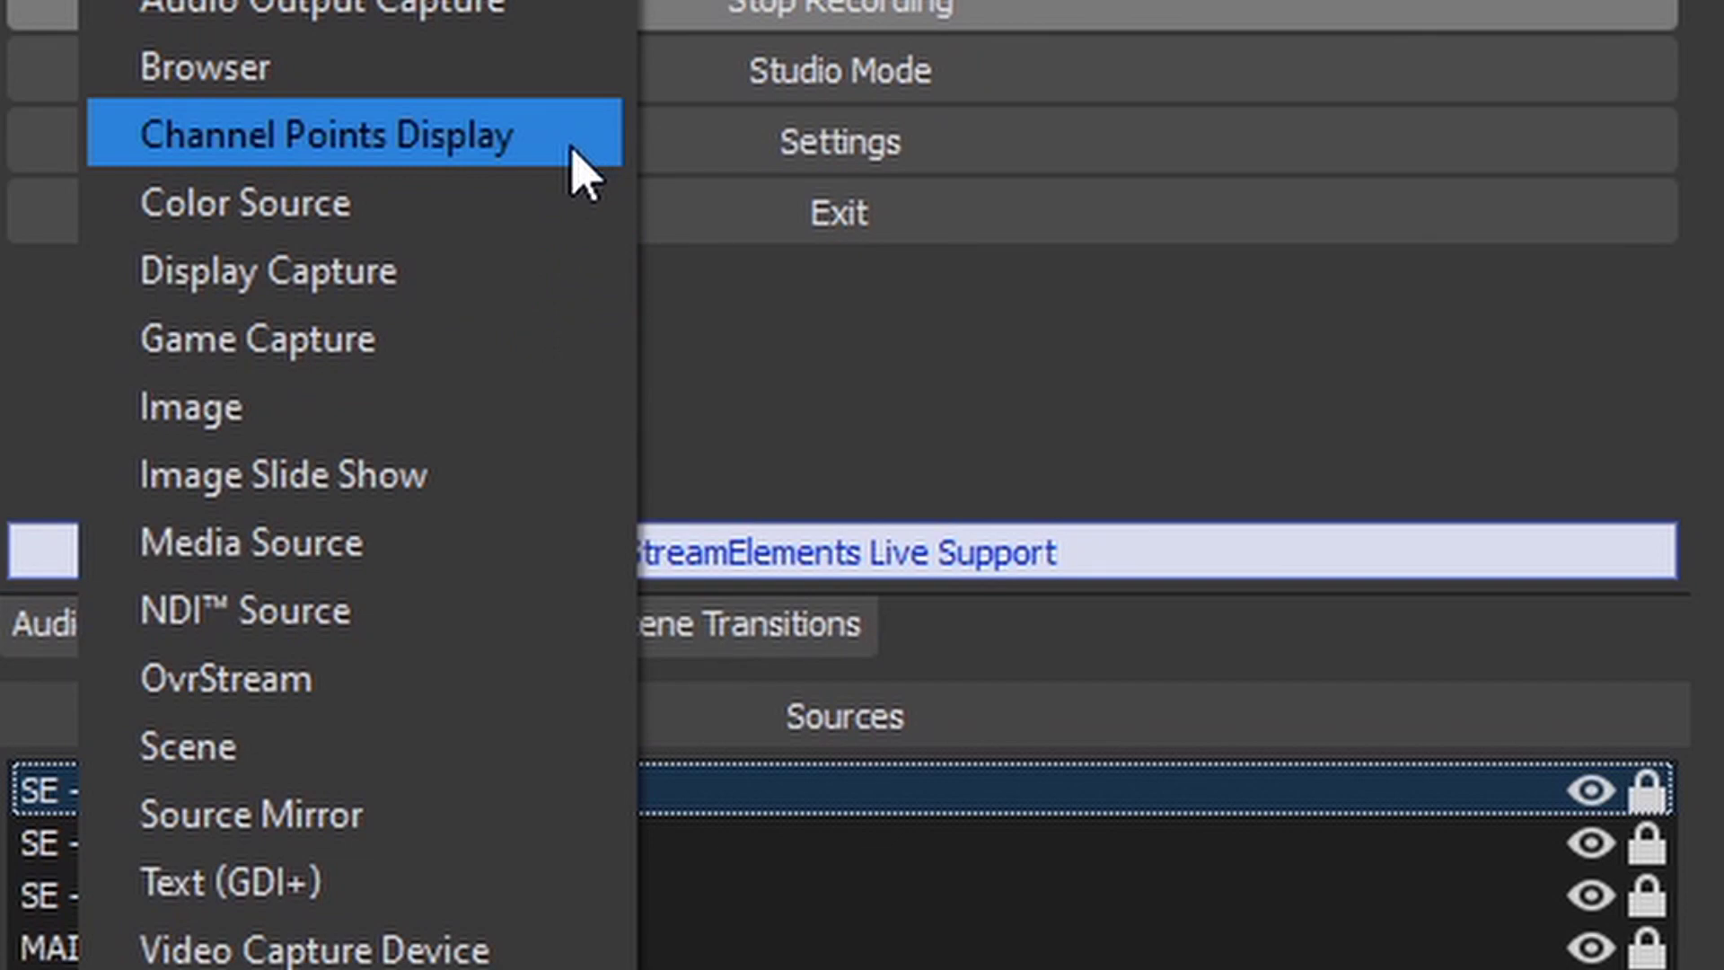
left_click(575, 171)
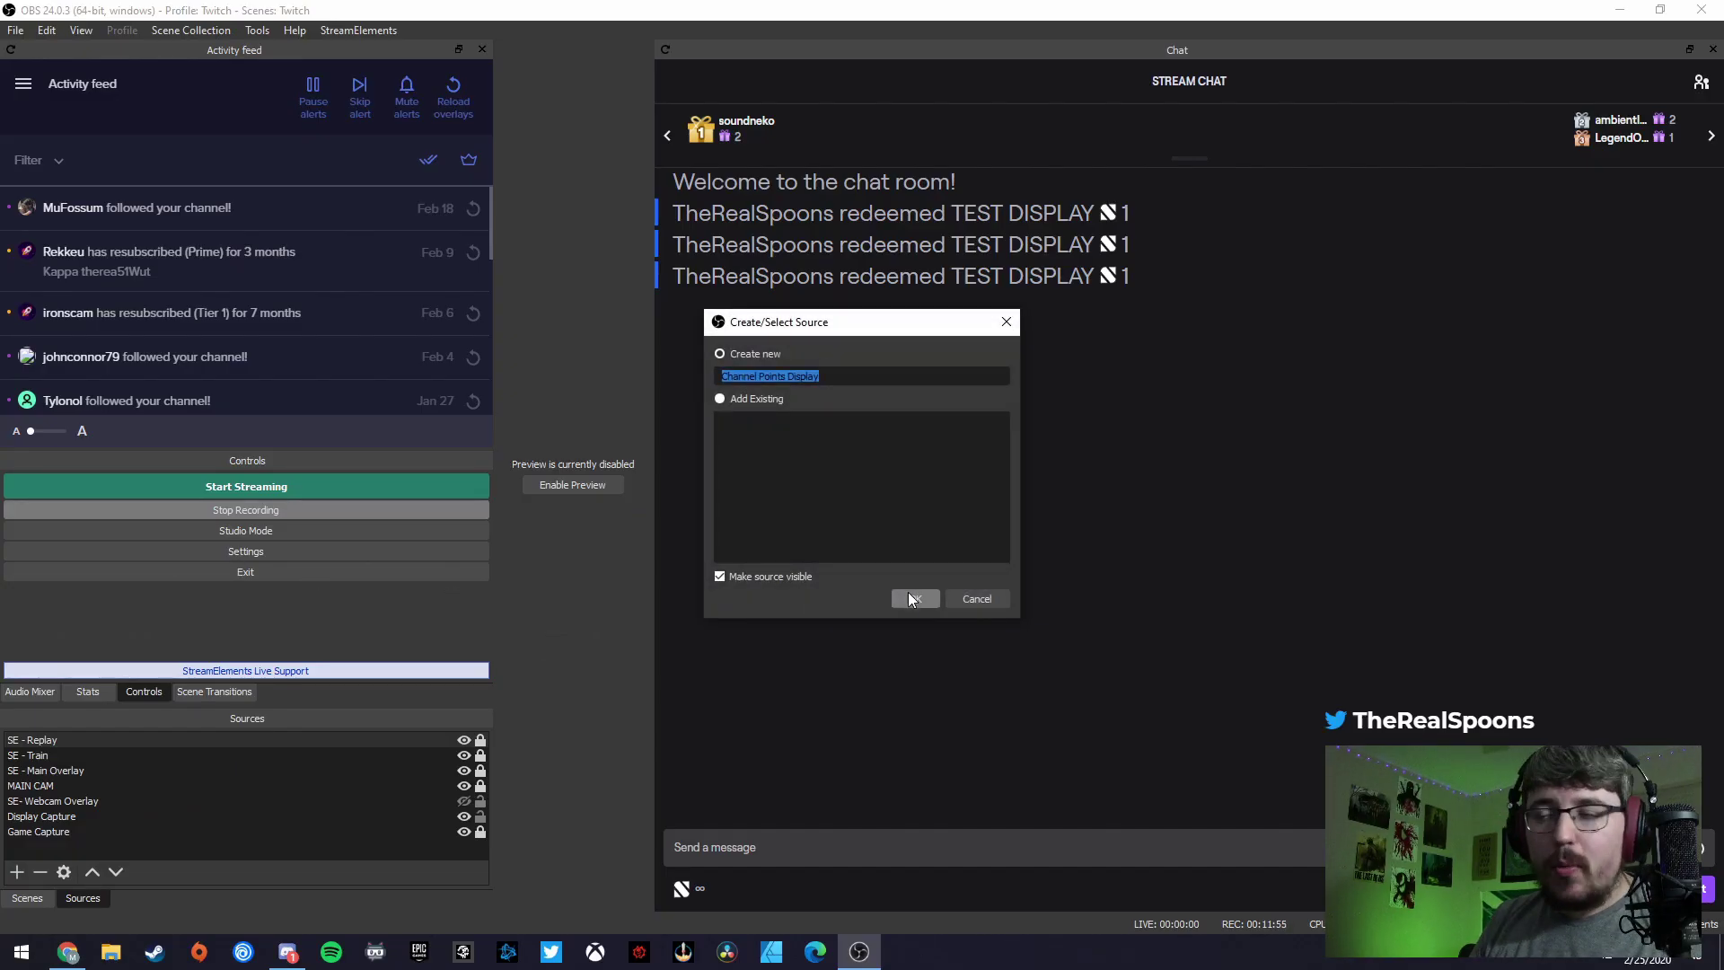
left_click(912, 598)
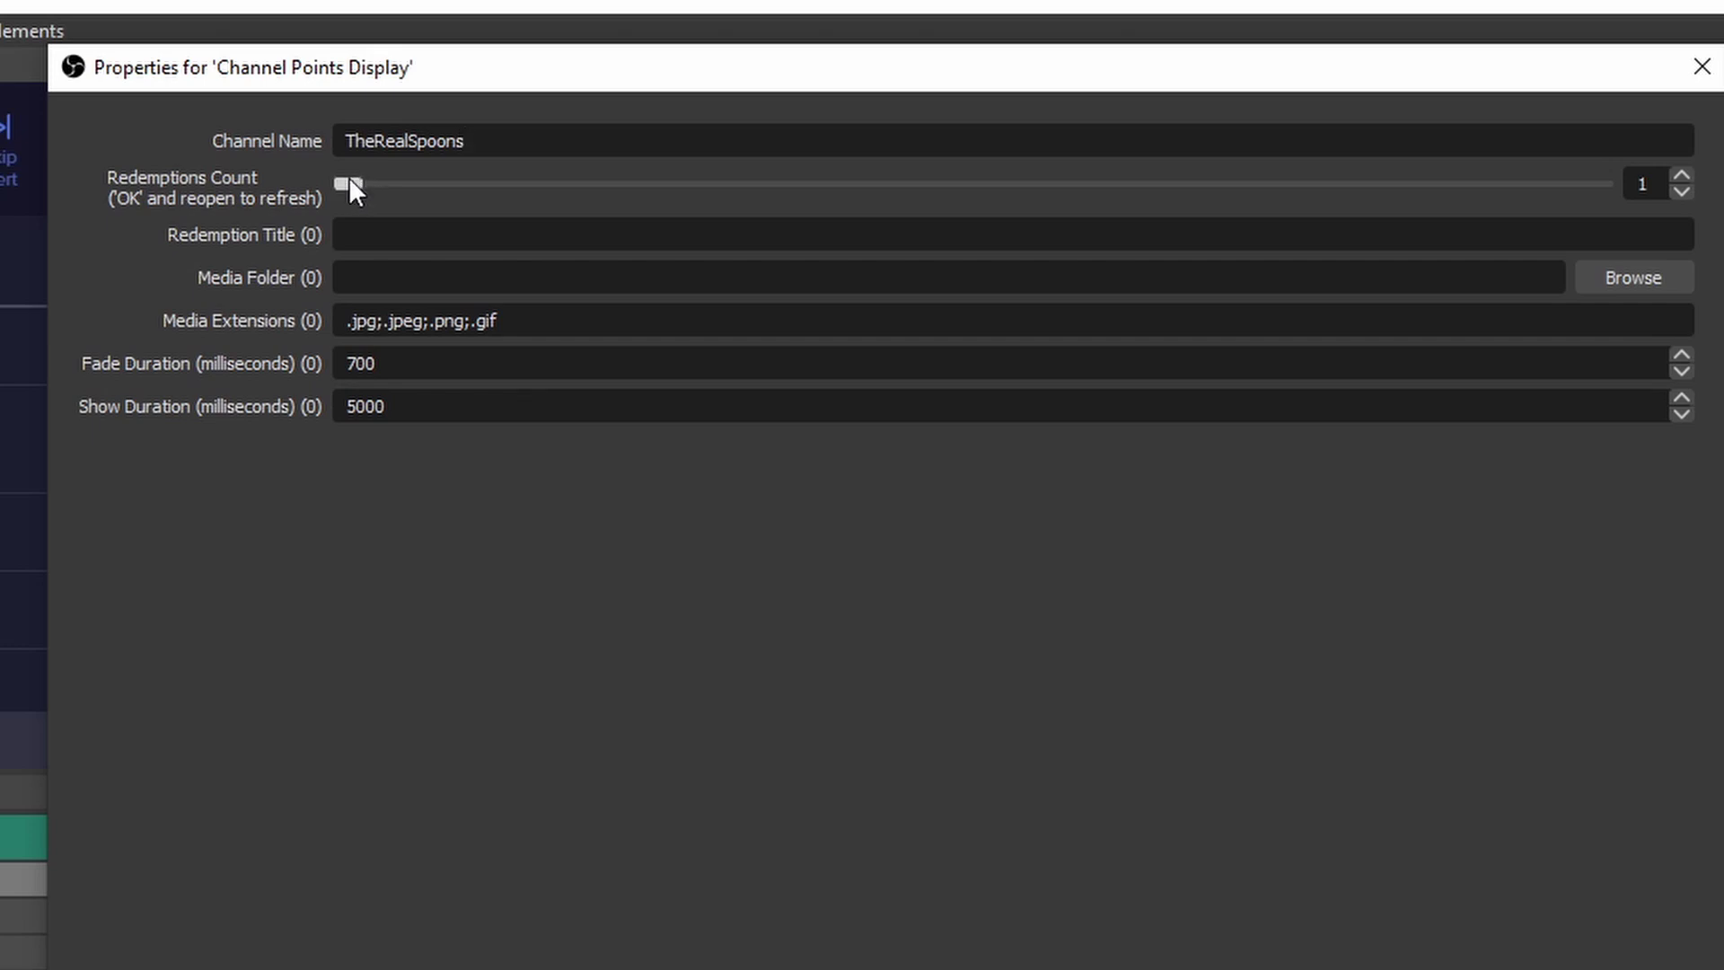
Step: Set Redemptions Count to 14, Redemption Title to RANDOM IMAGE, and media folder to BTTV EMOTES
left_click_drag(348, 183, 788, 176)
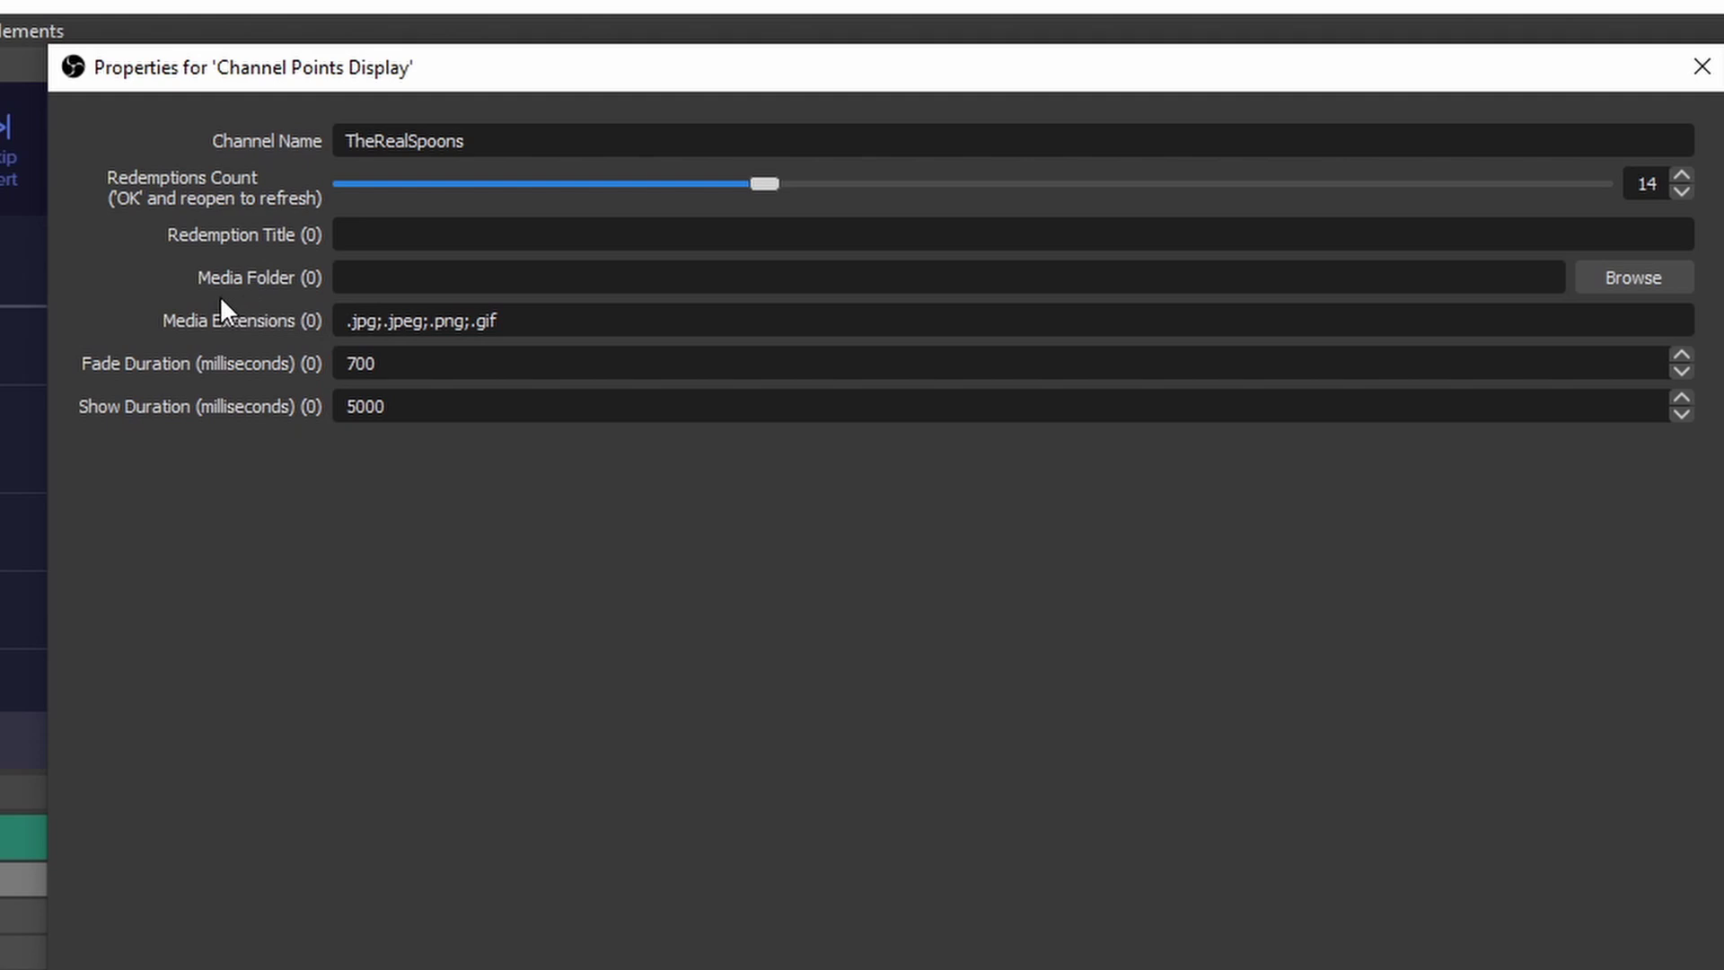
left_click(415, 226)
type("RANDOM IMAGE")
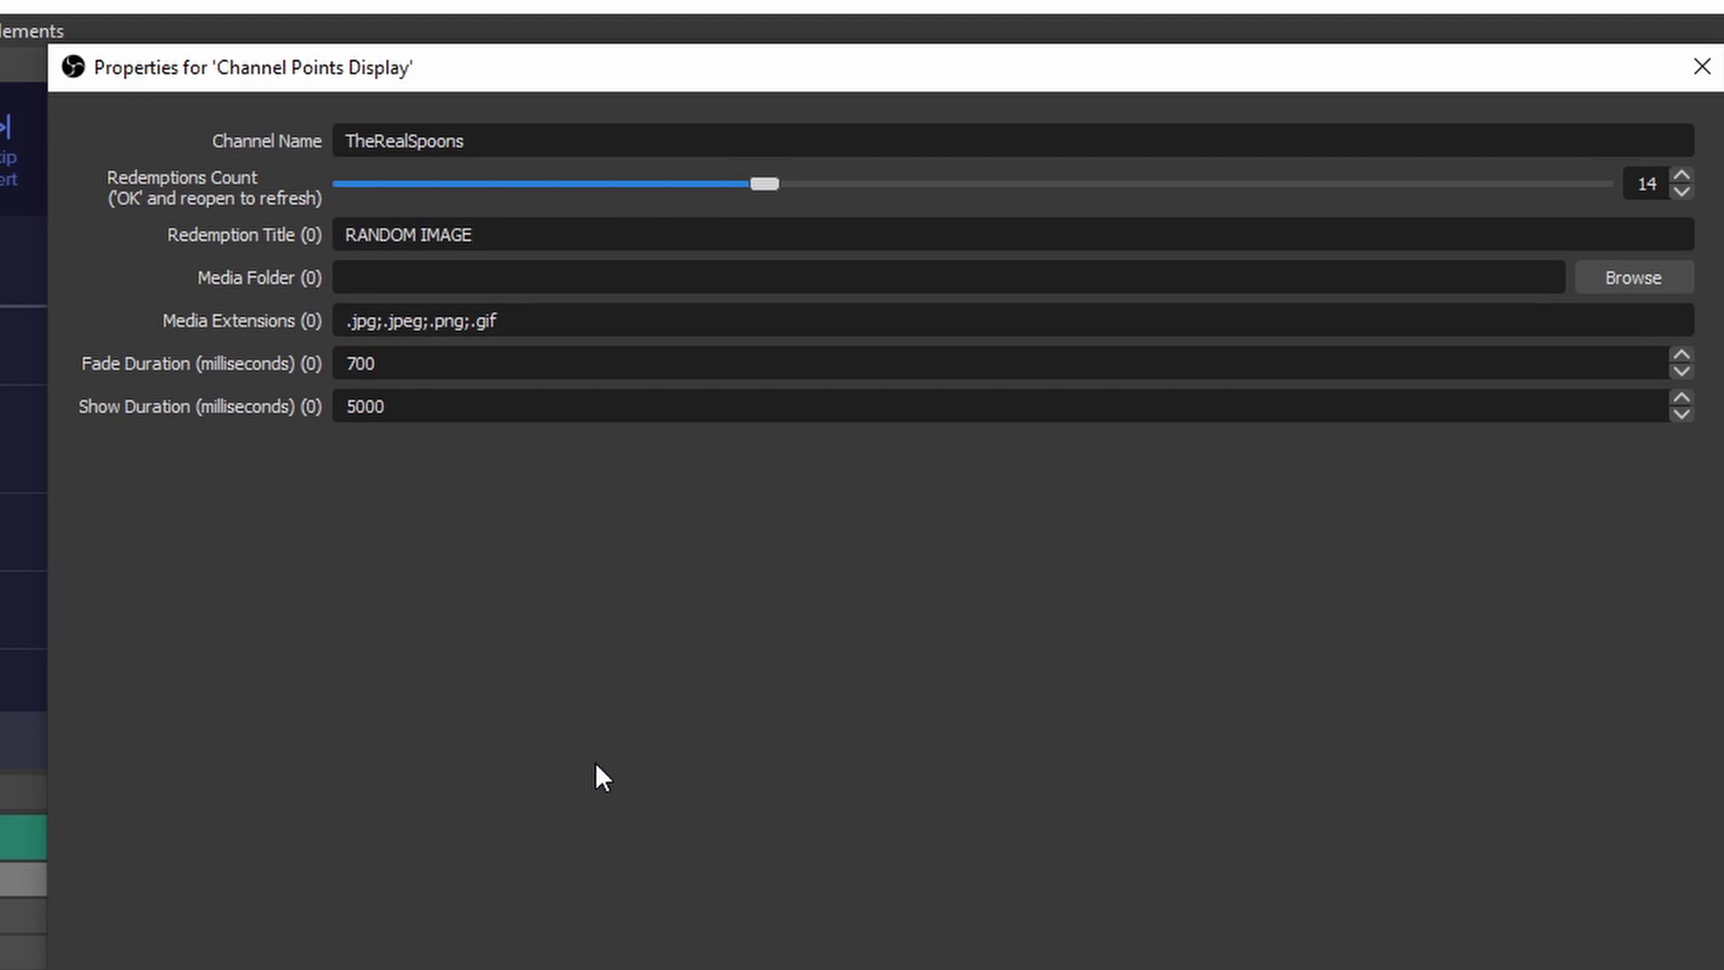
left_click(1616, 273)
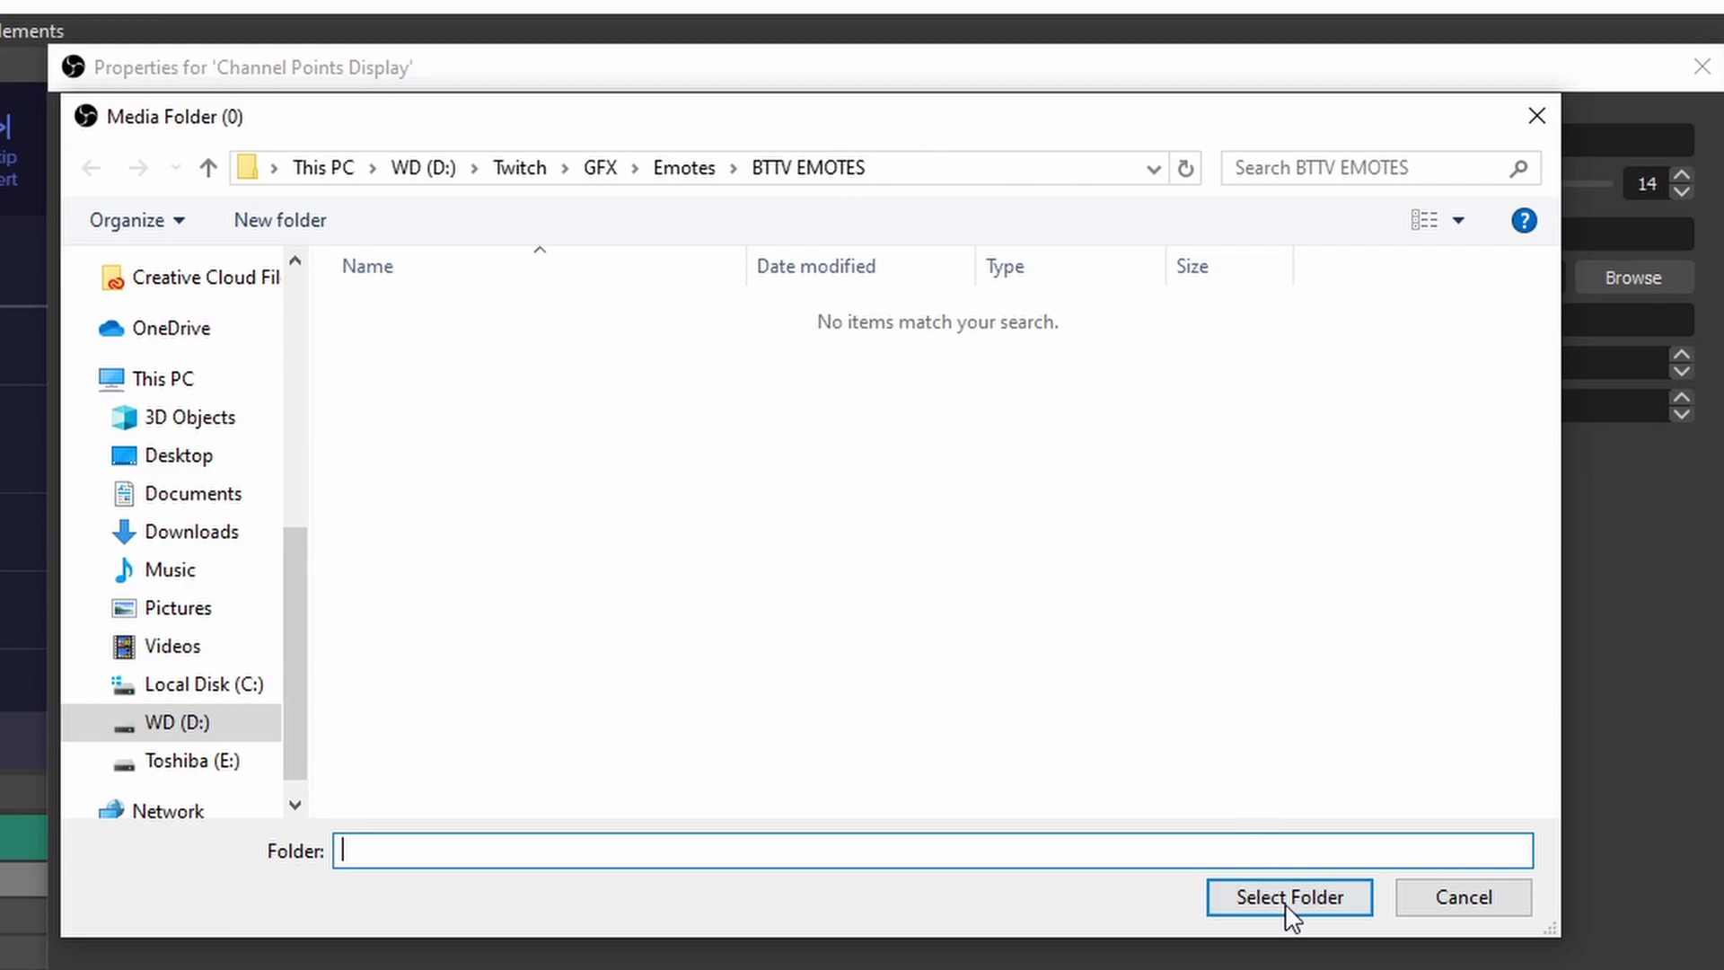
left_click(1285, 902)
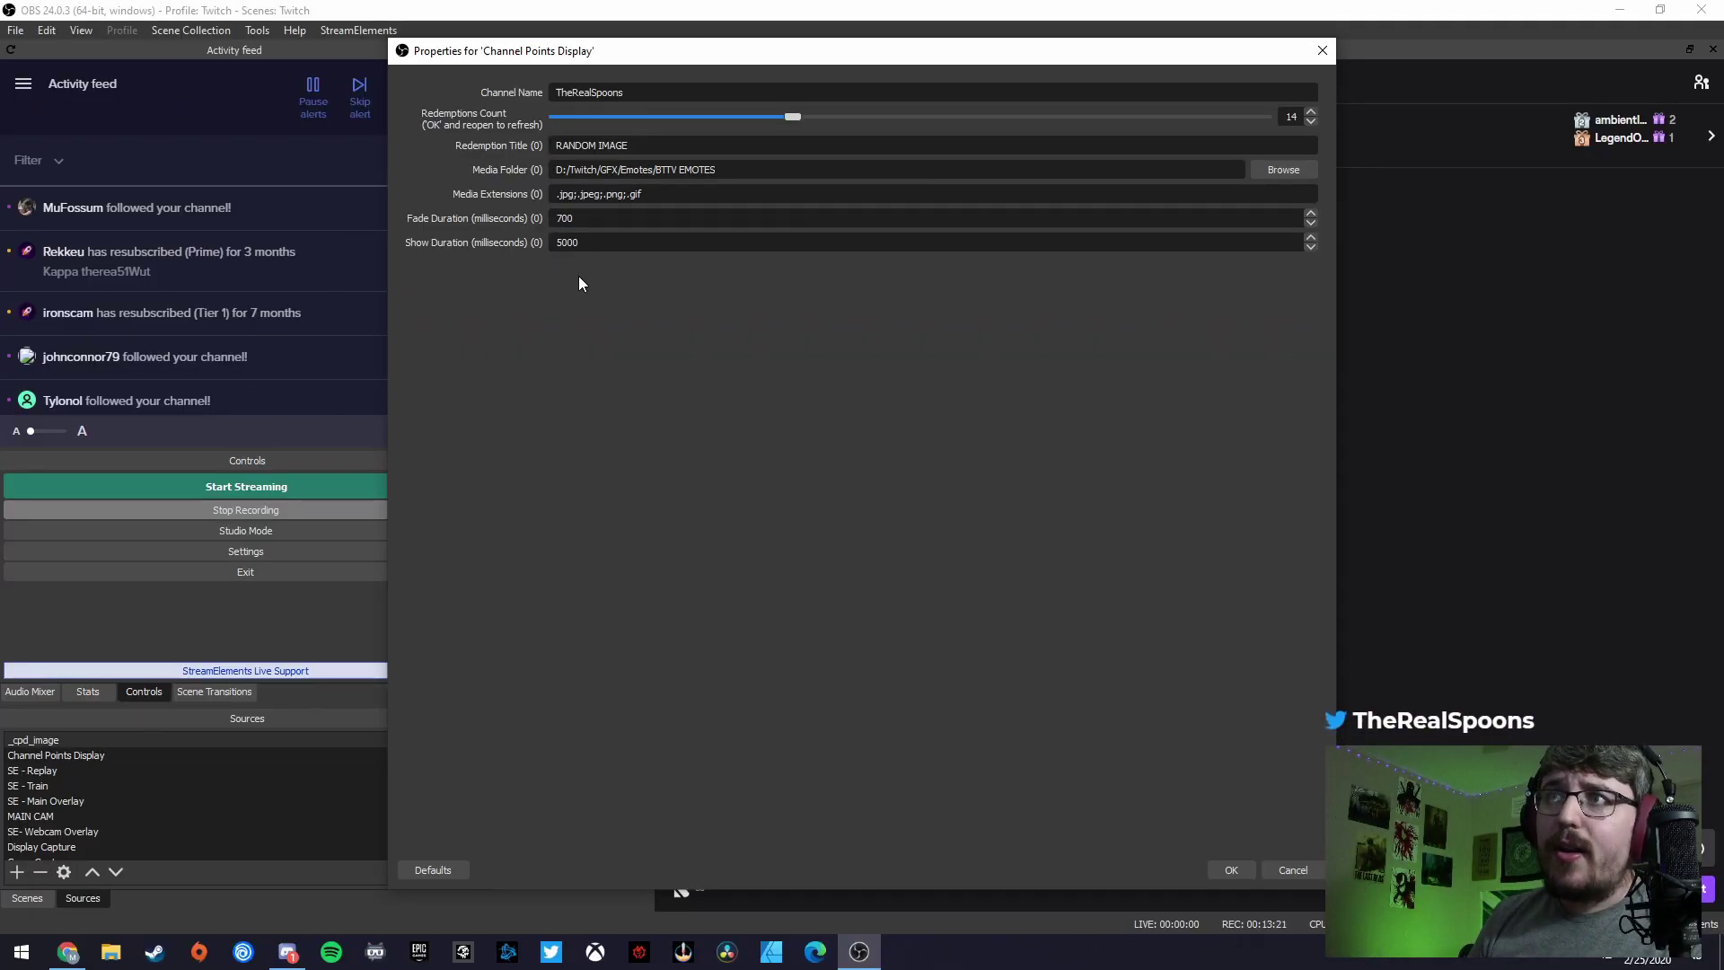
Step: Confirm the source properties, narrow the Chat dock to widen the preview, and enable preview
left_click(1232, 870)
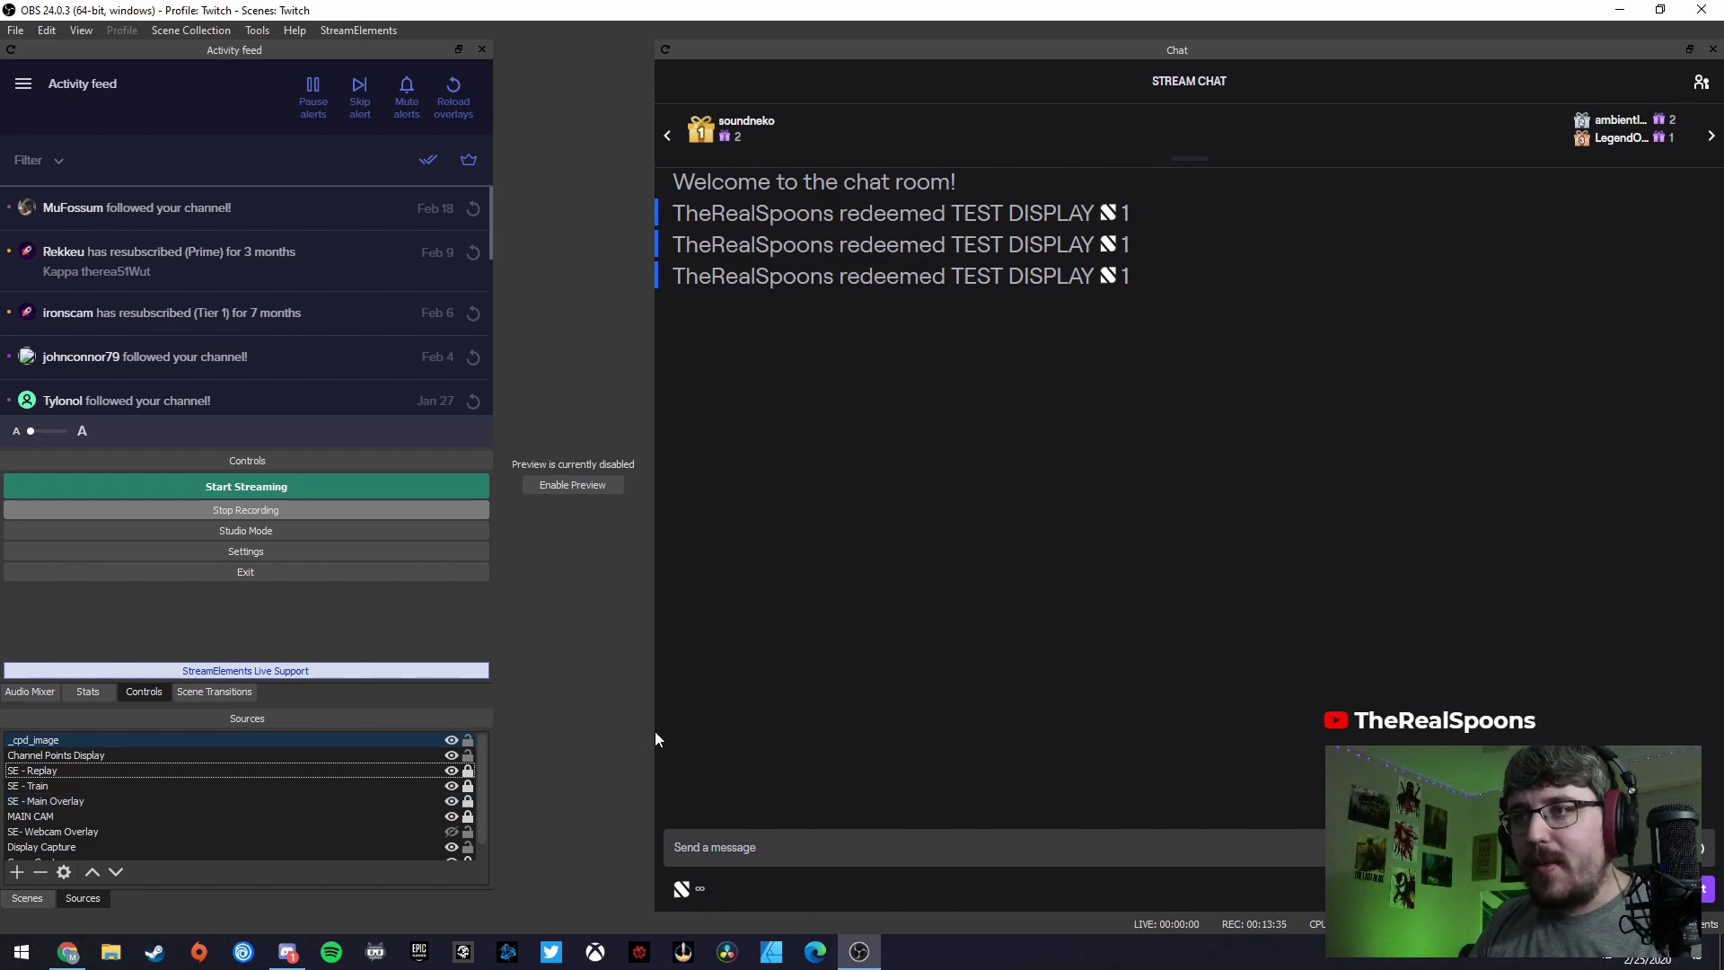
left_click_drag(650, 727, 1323, 721)
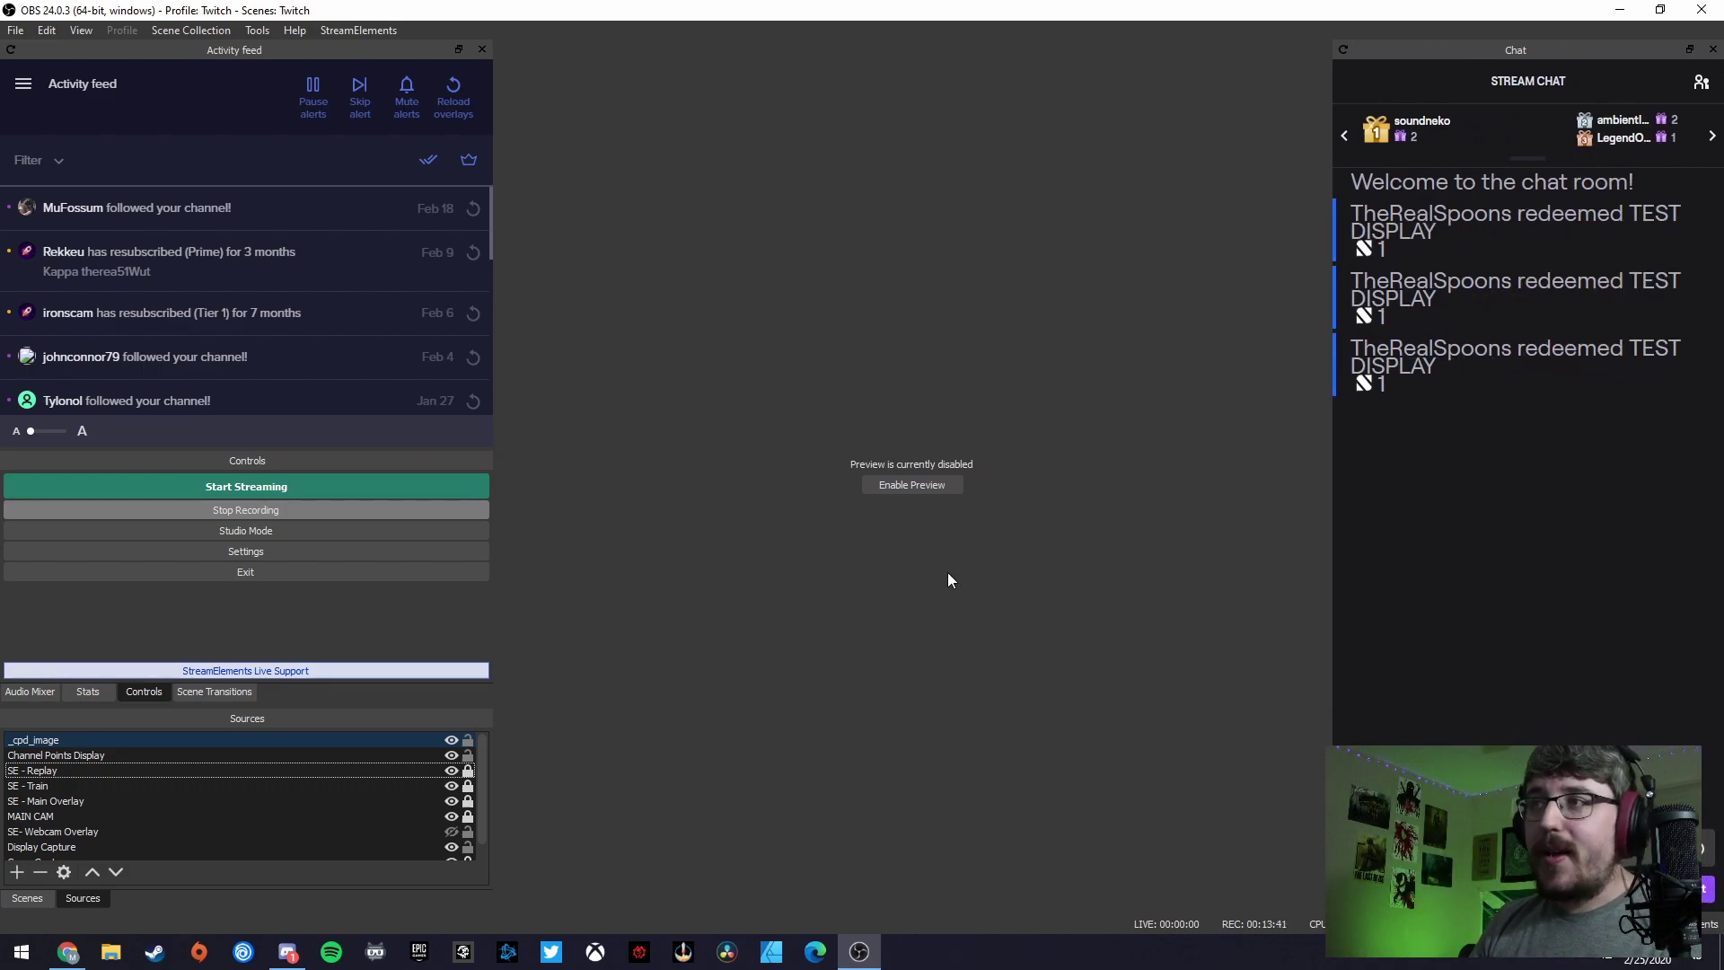
left_click(922, 486)
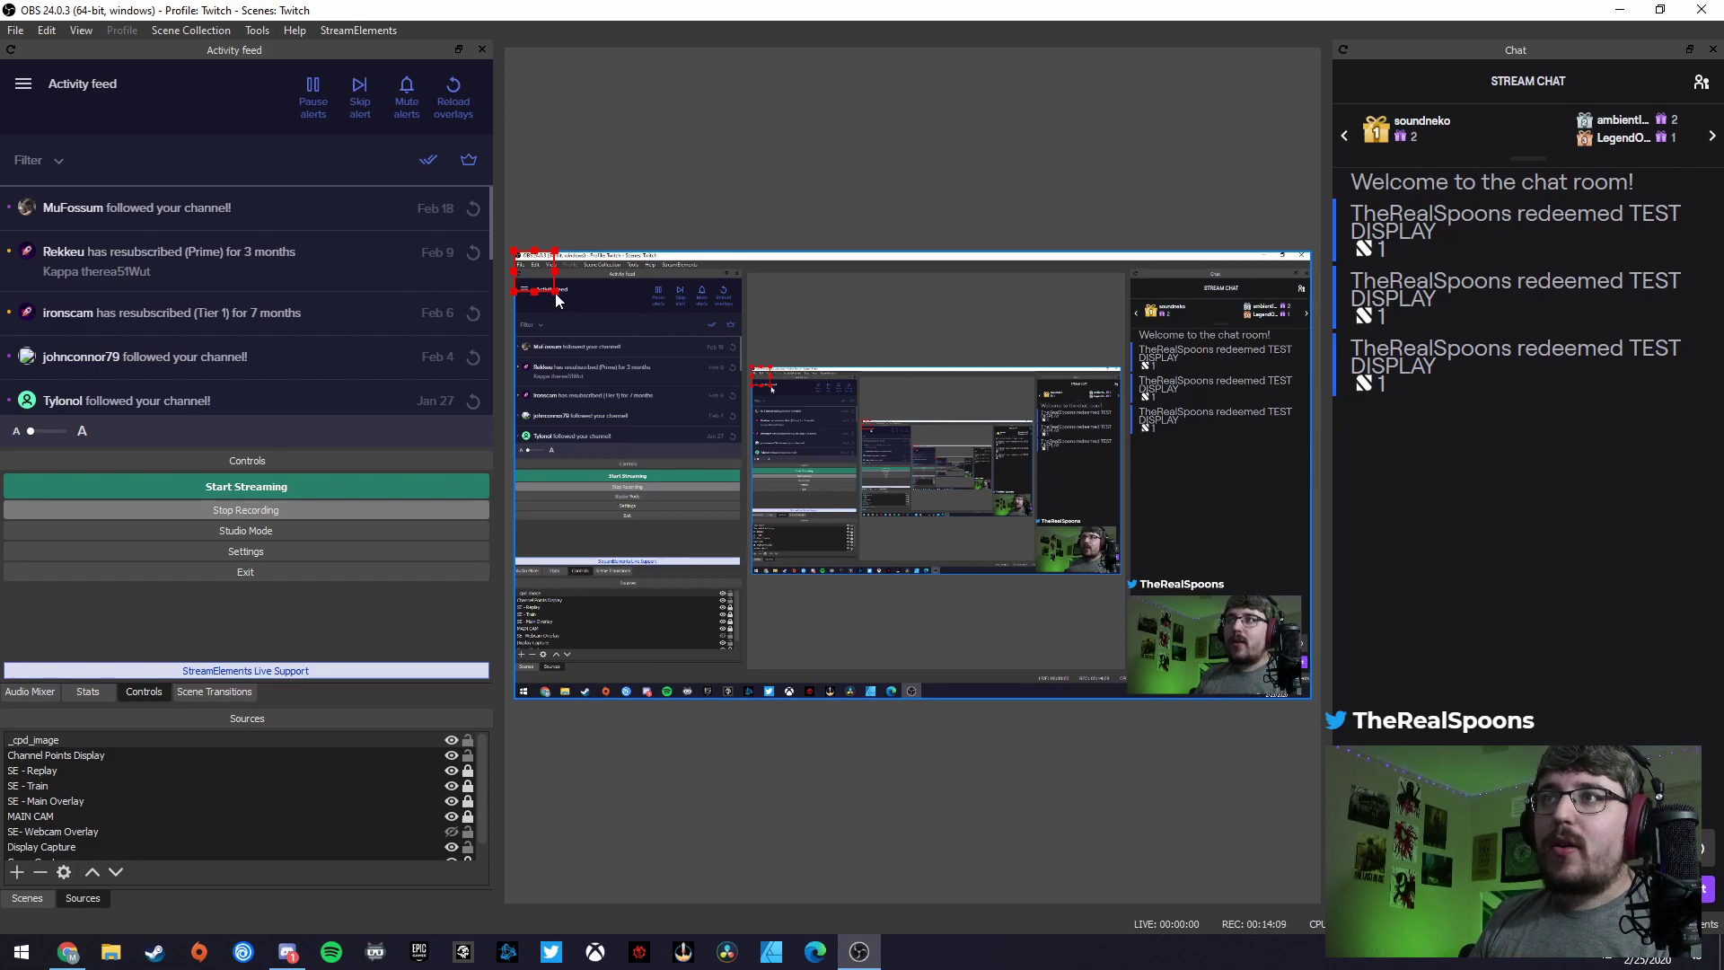
Step: Stretch the _cpd_image bounding box across the scene and lock the source in Sources
left_click_drag(556, 299, 833, 544)
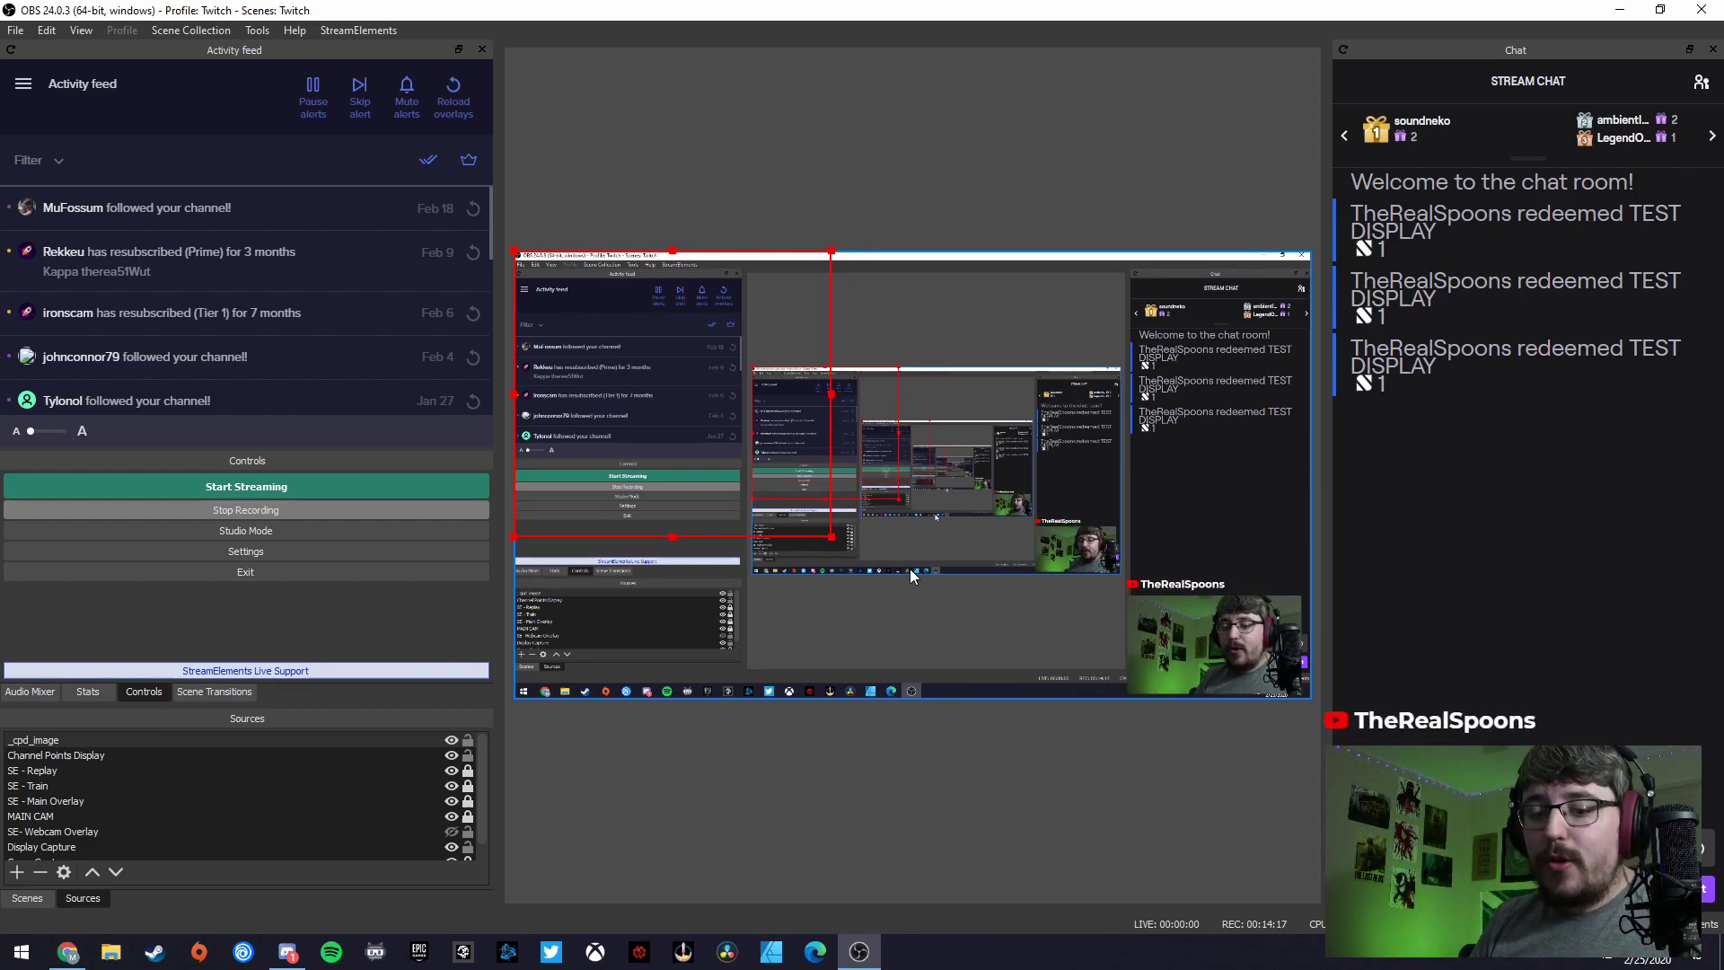
left_click(834, 537)
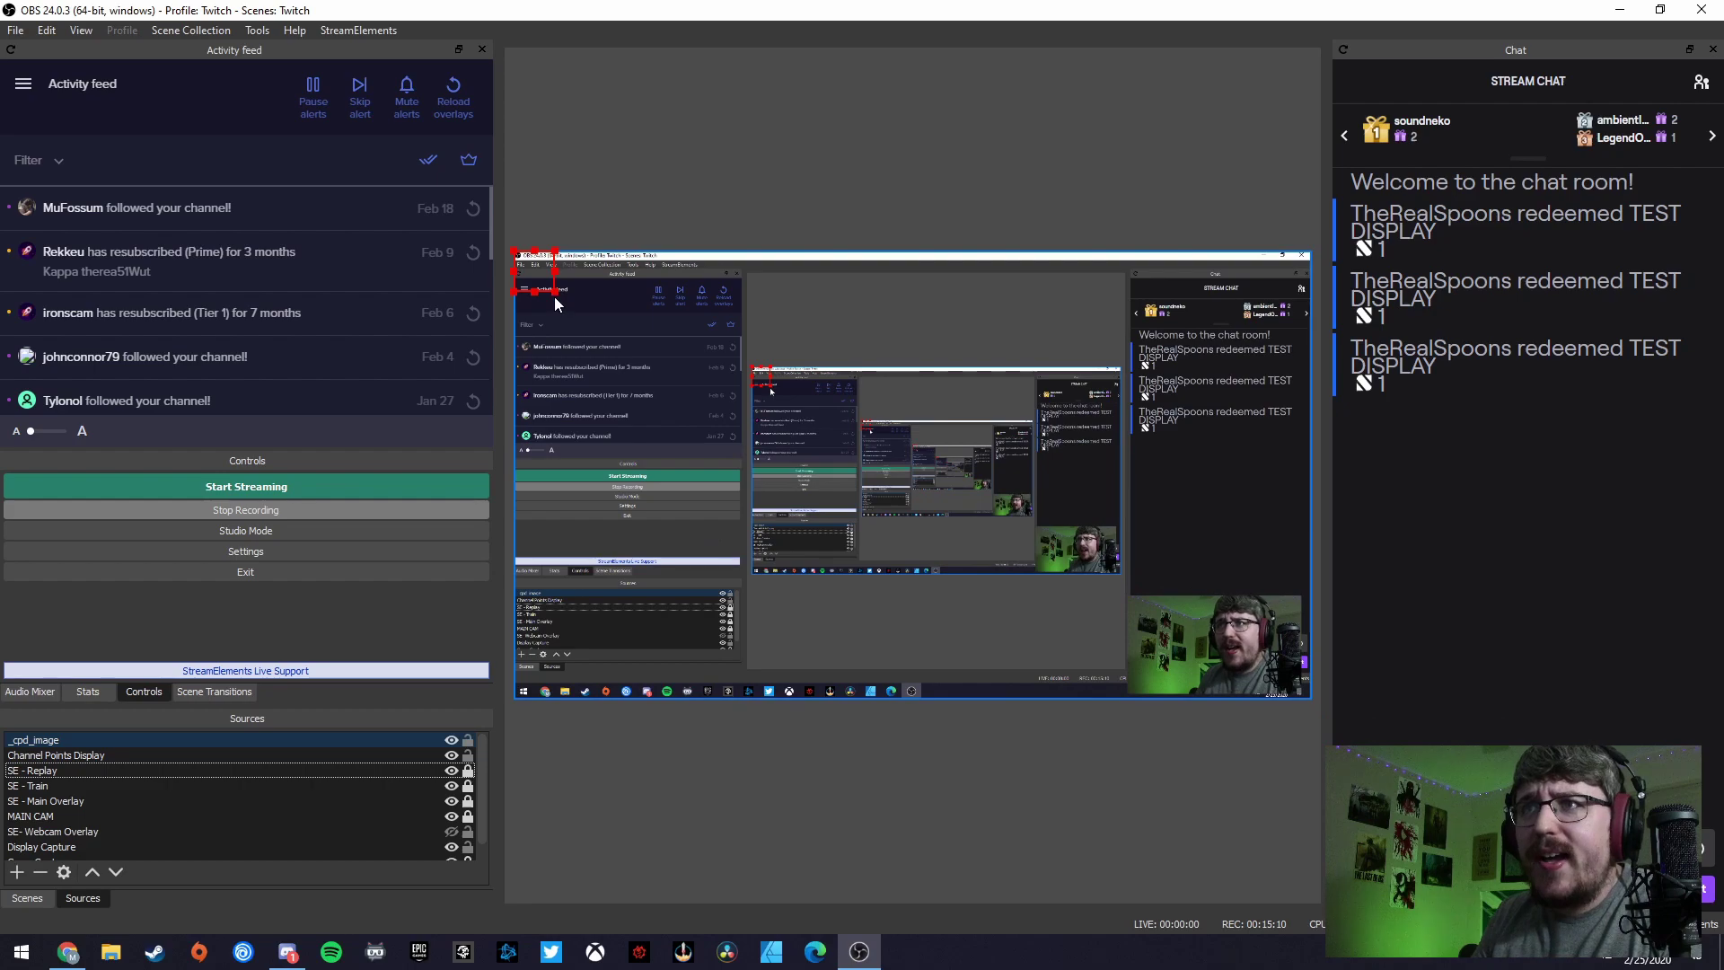
left_click_drag(555, 300, 896, 623)
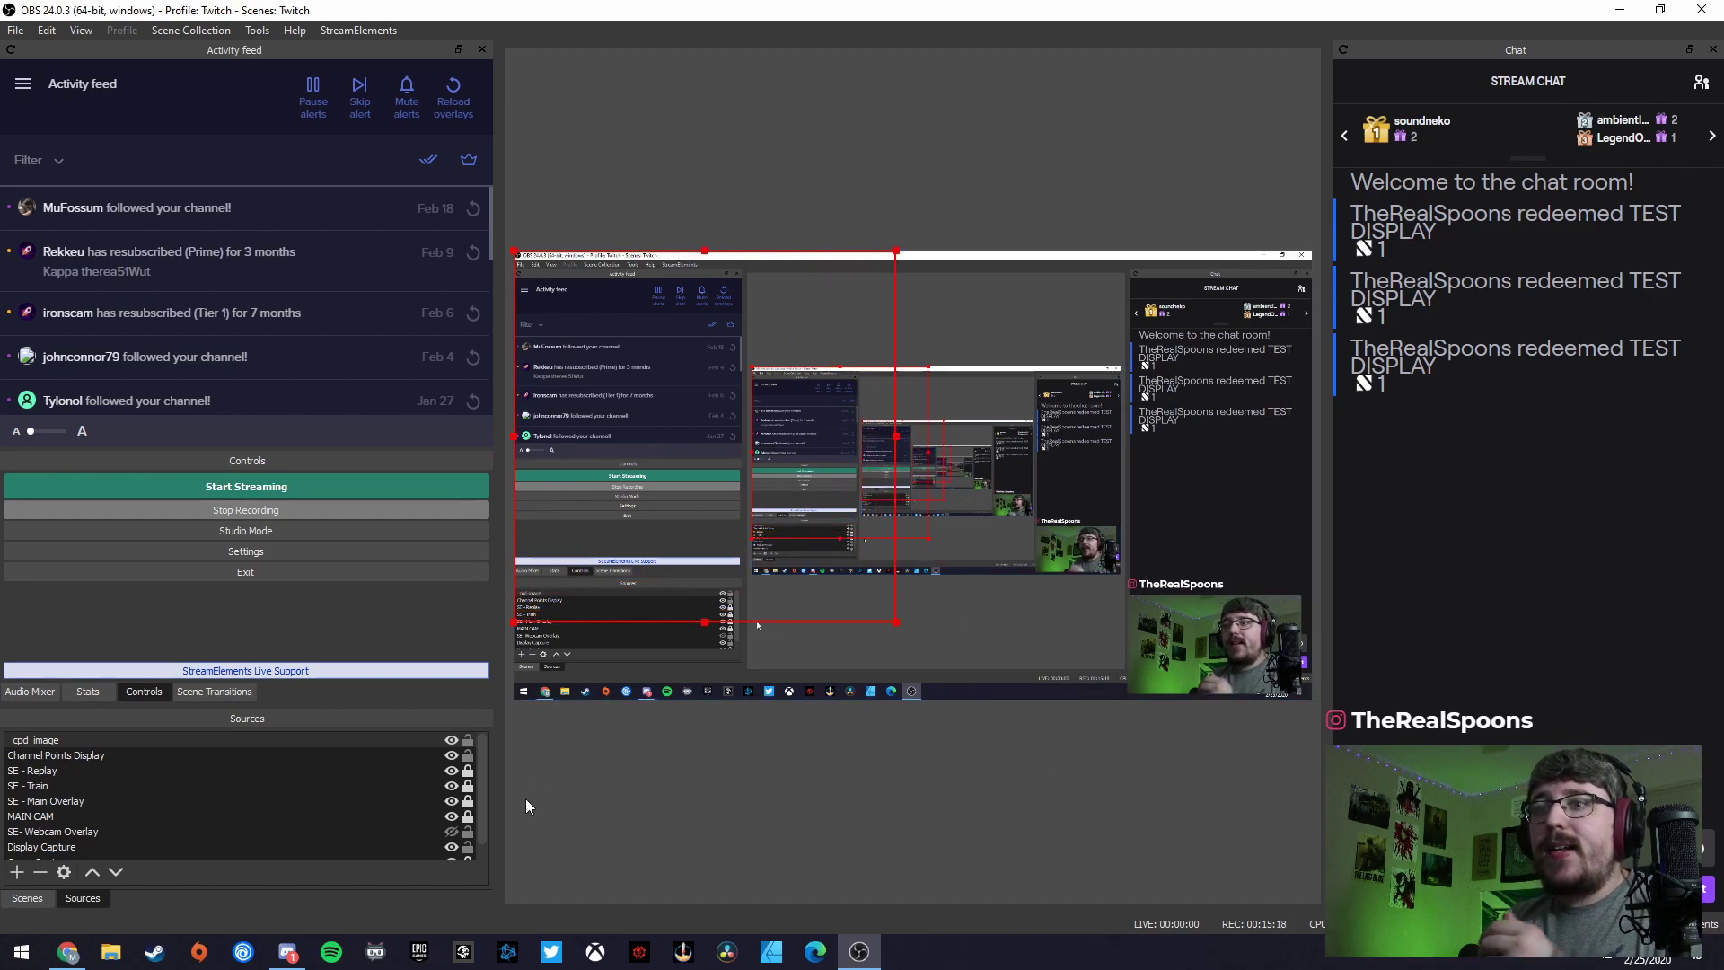
left_click(470, 740)
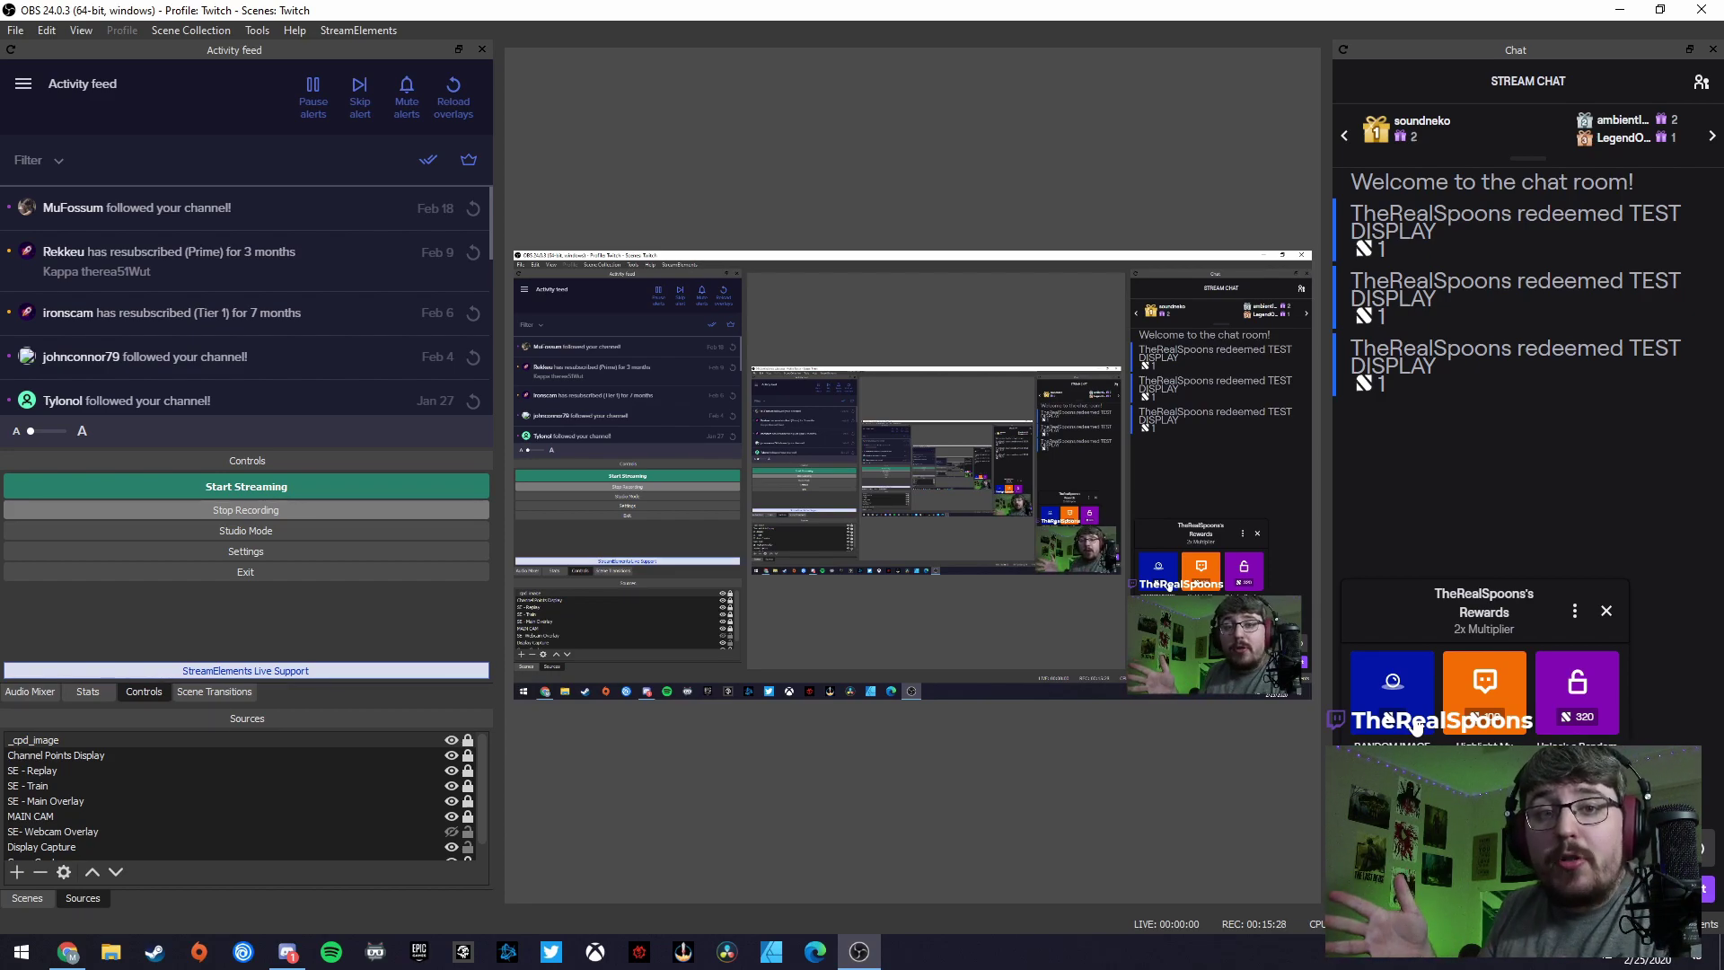
Step: Redeem the RANDOM IMAGE channel point reward twice, popping two different emote images on the preview
left_click(1416, 722)
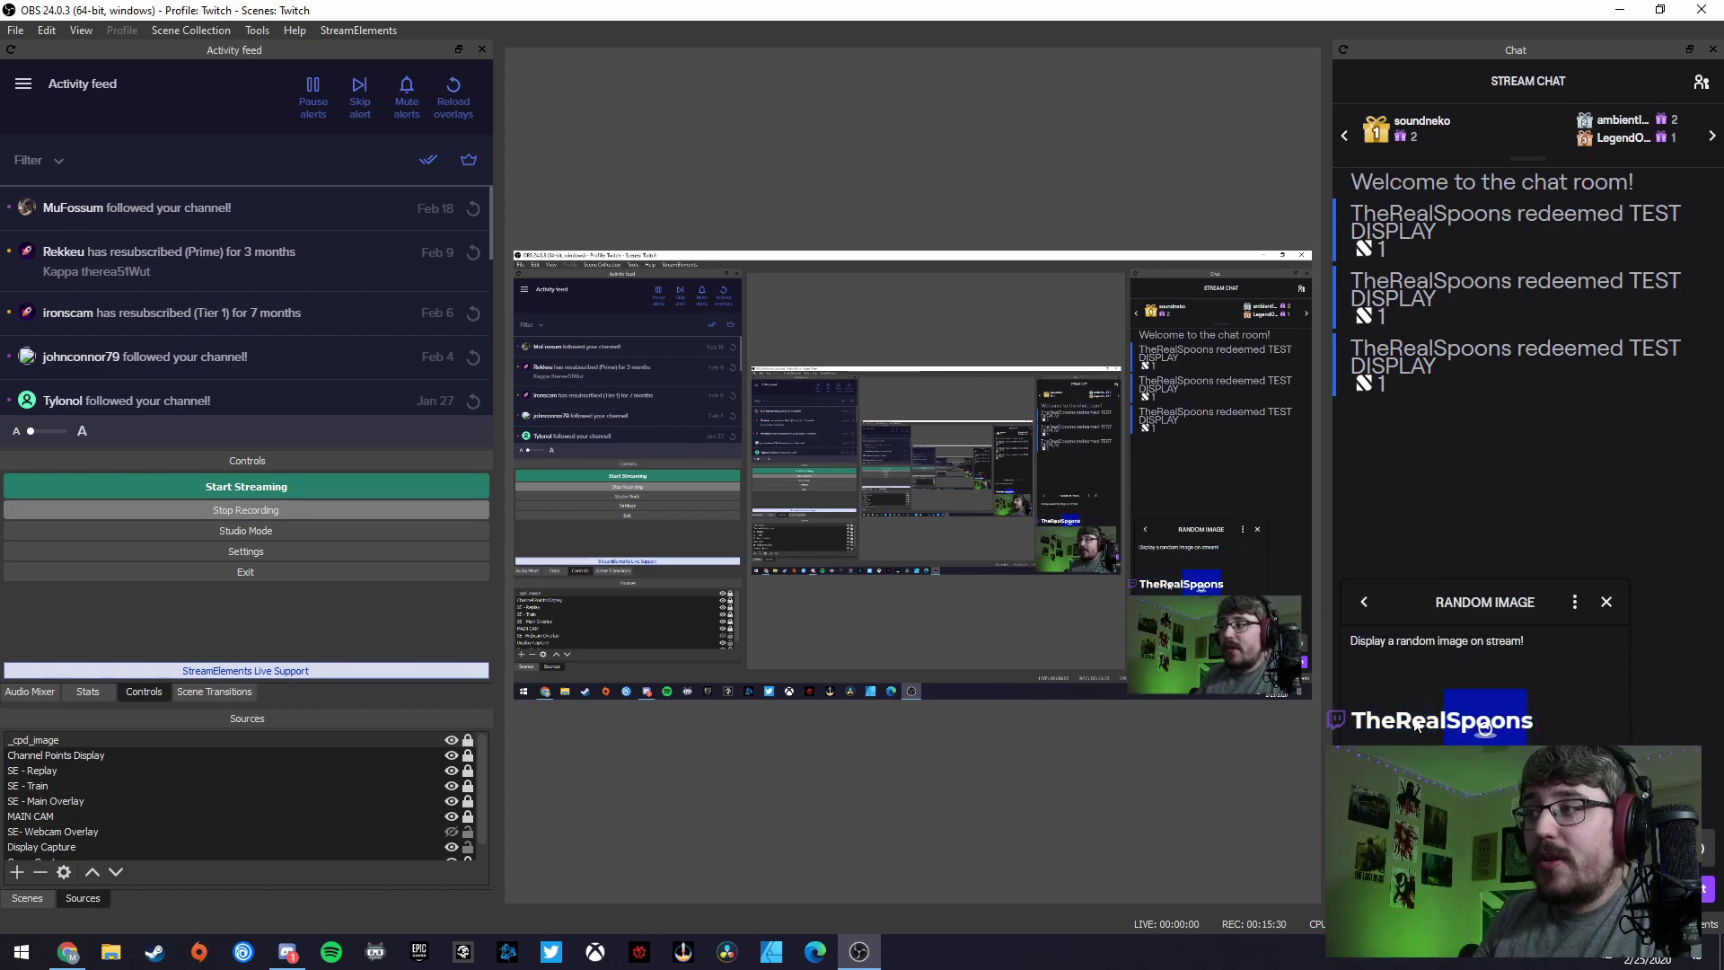
left_click(1485, 725)
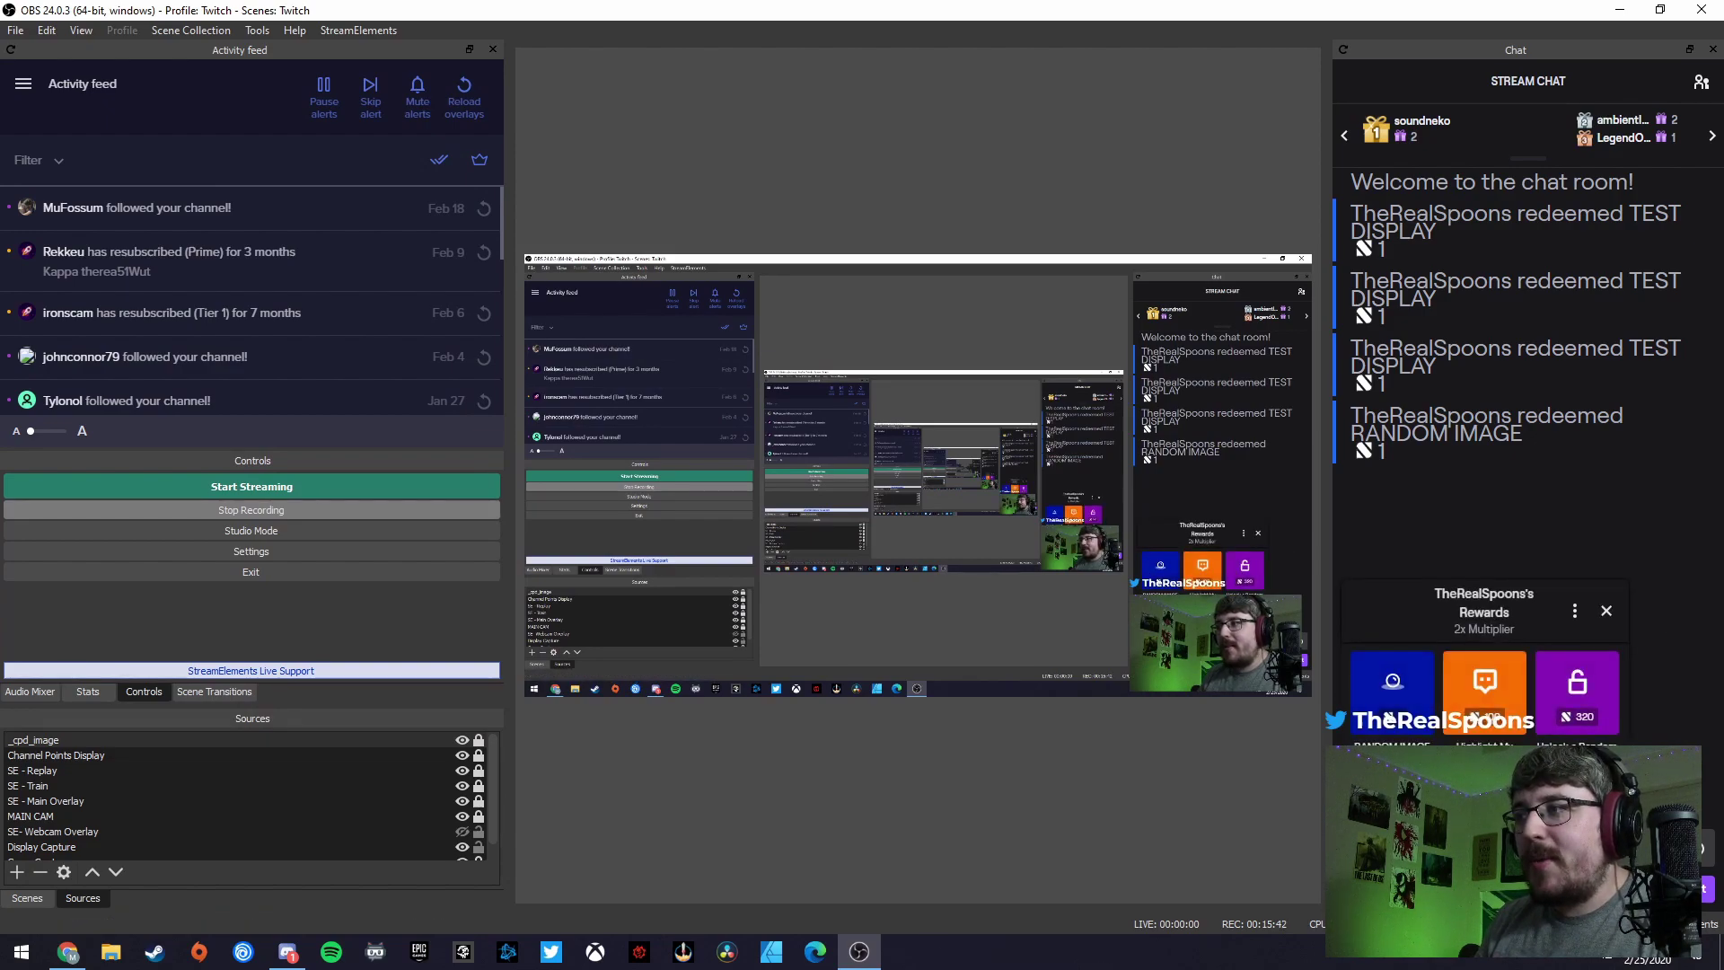
left_click(1408, 695)
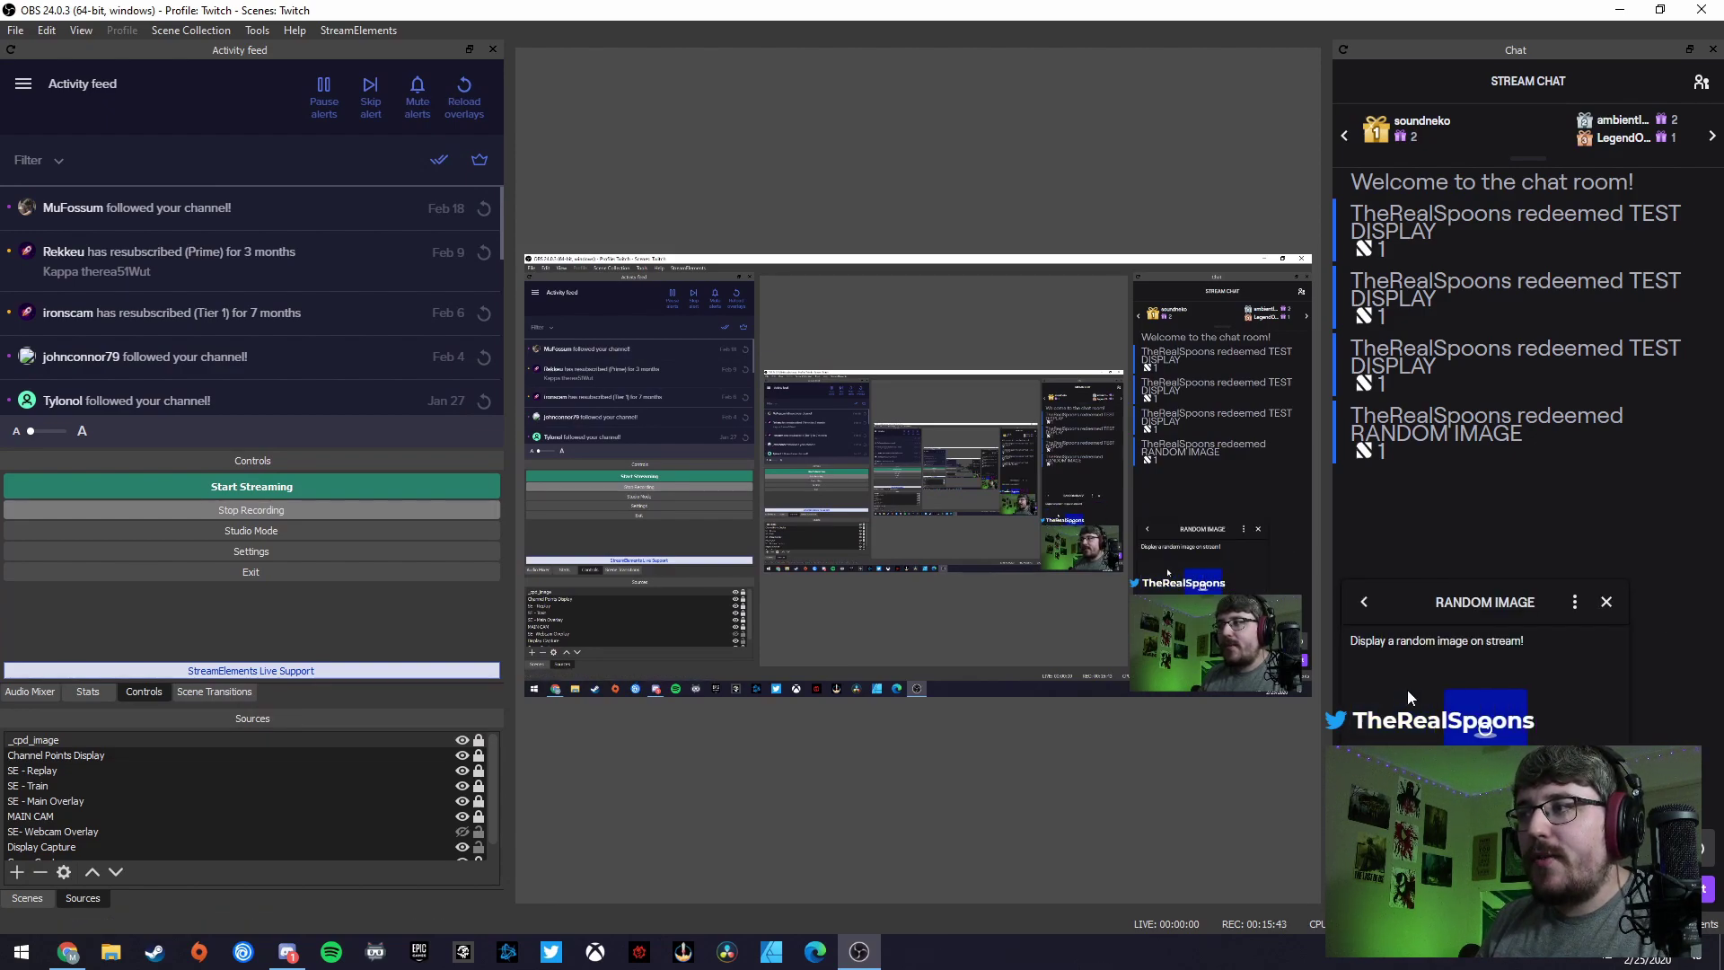
left_click(1484, 718)
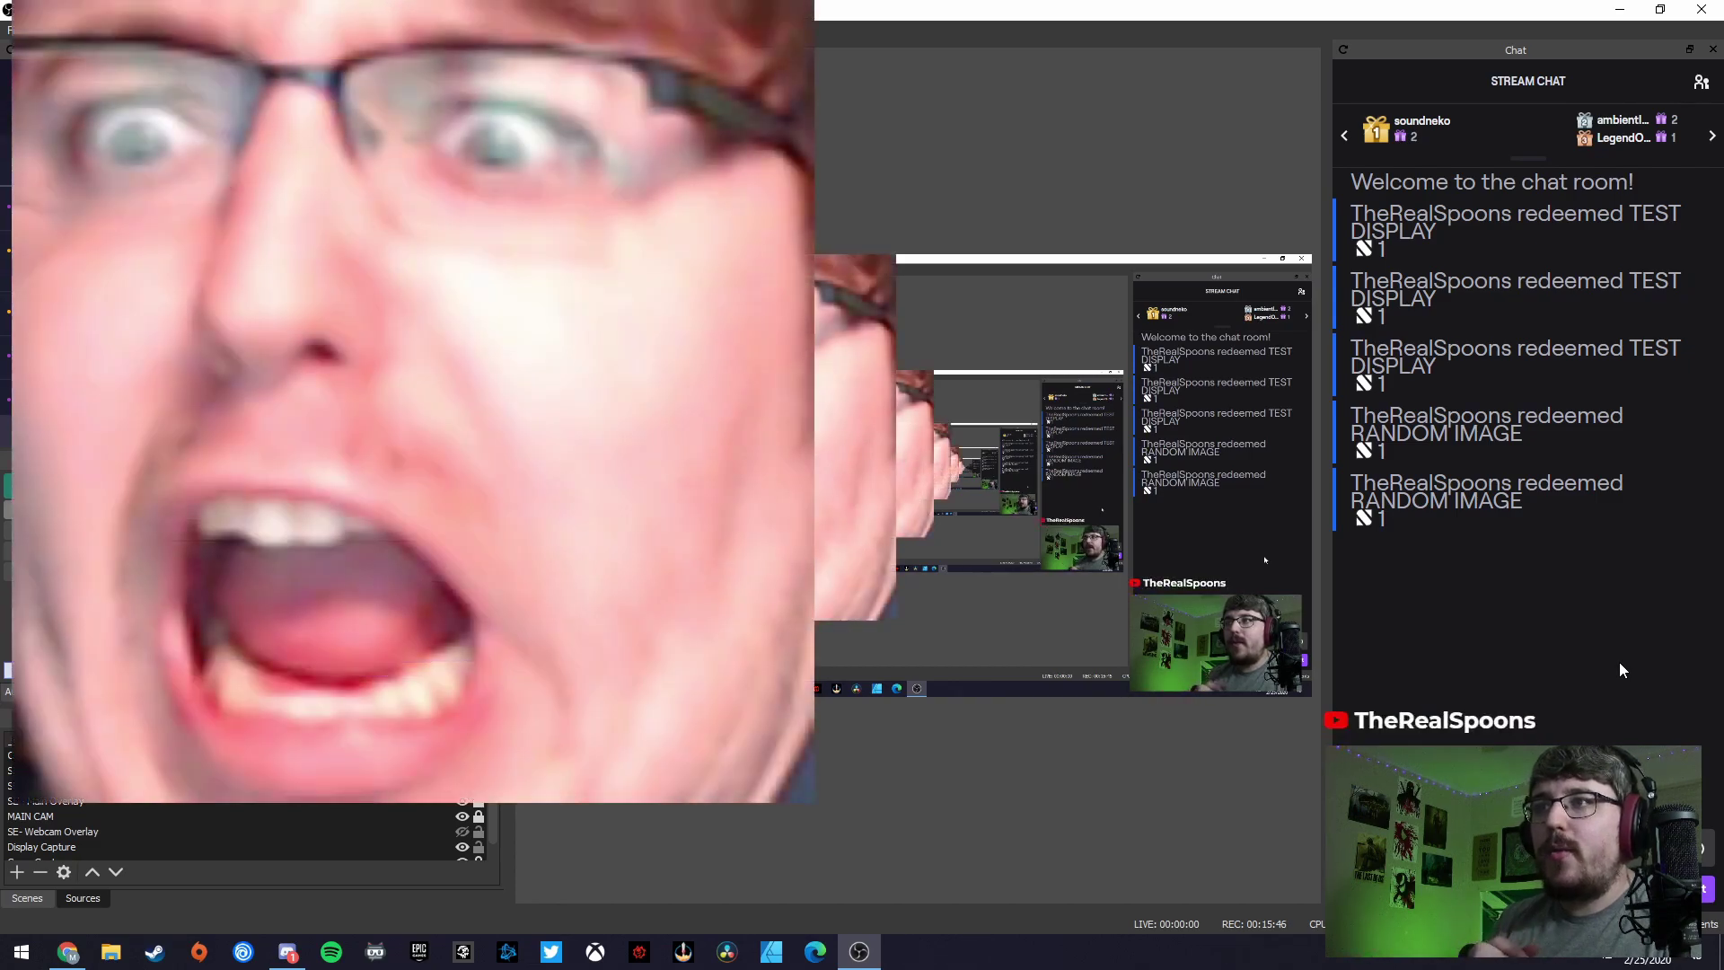